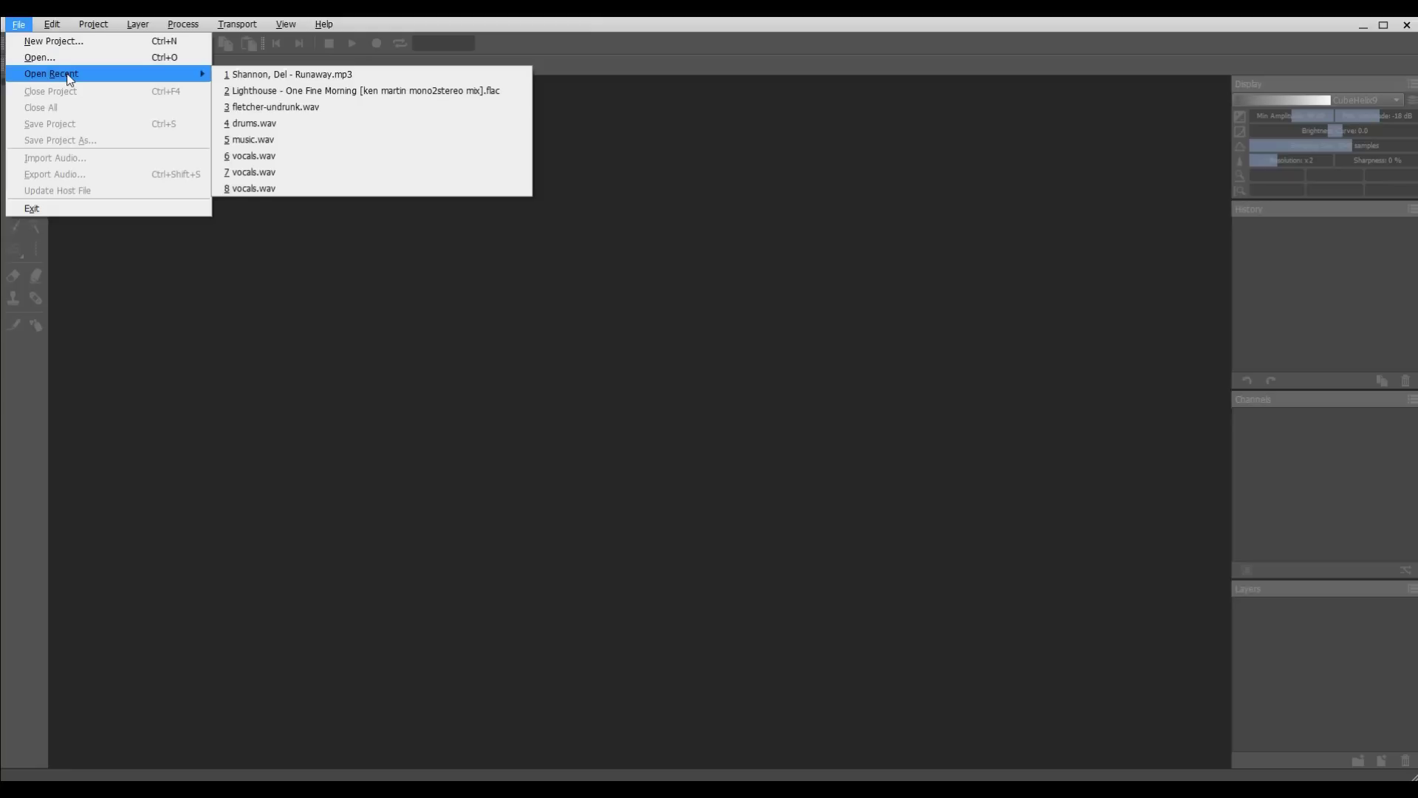
Step: Open Shannon, Del - Runaway.mp3 from the recent files list
{"action": "left_click", "coordinate": [261, 77]}
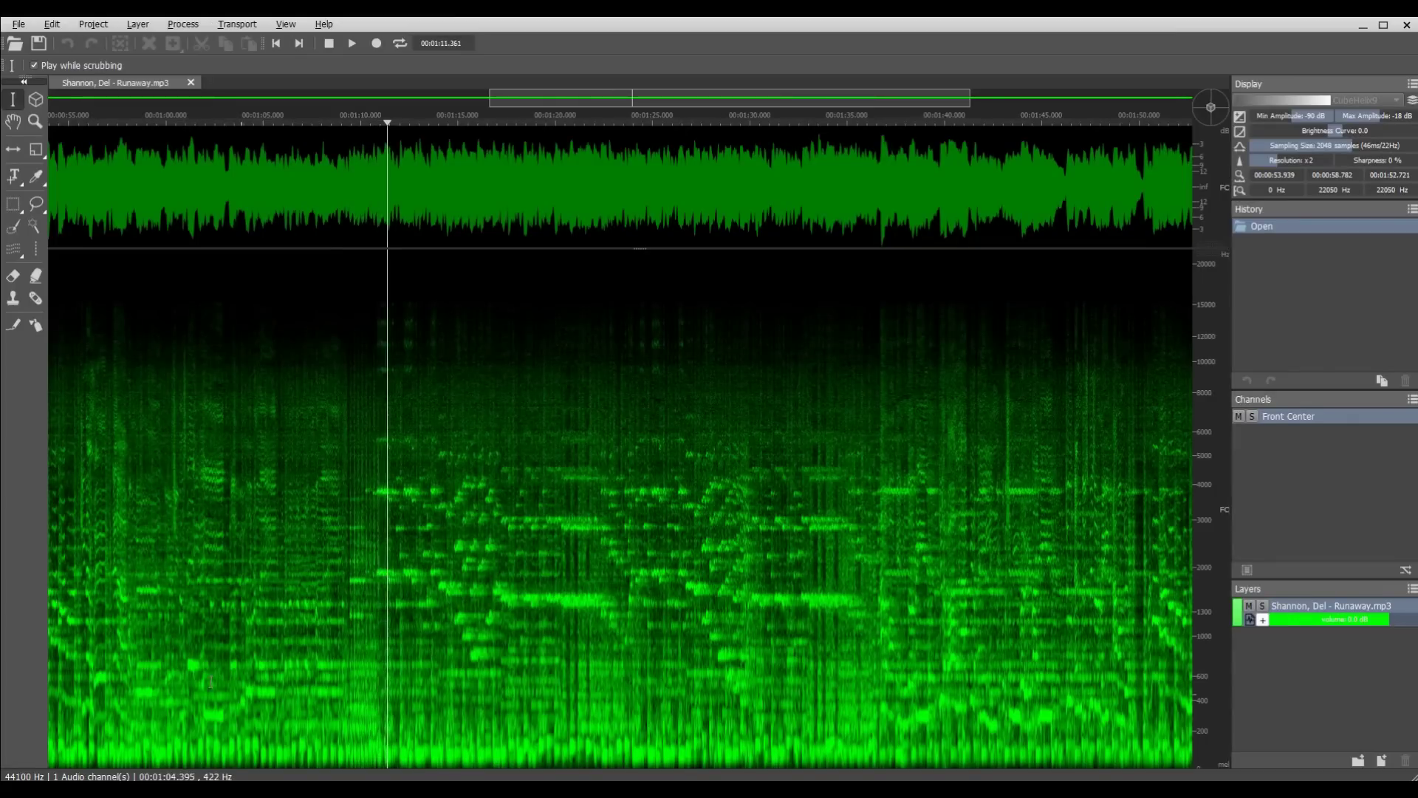
Step: Stop playback at 1:08.638 and zoom the timeline in on the 1:07–1:16 passage
{"action": "scroll", "coordinate": [377, 604], "scroll_direction": "up", "scroll_amount": 2}
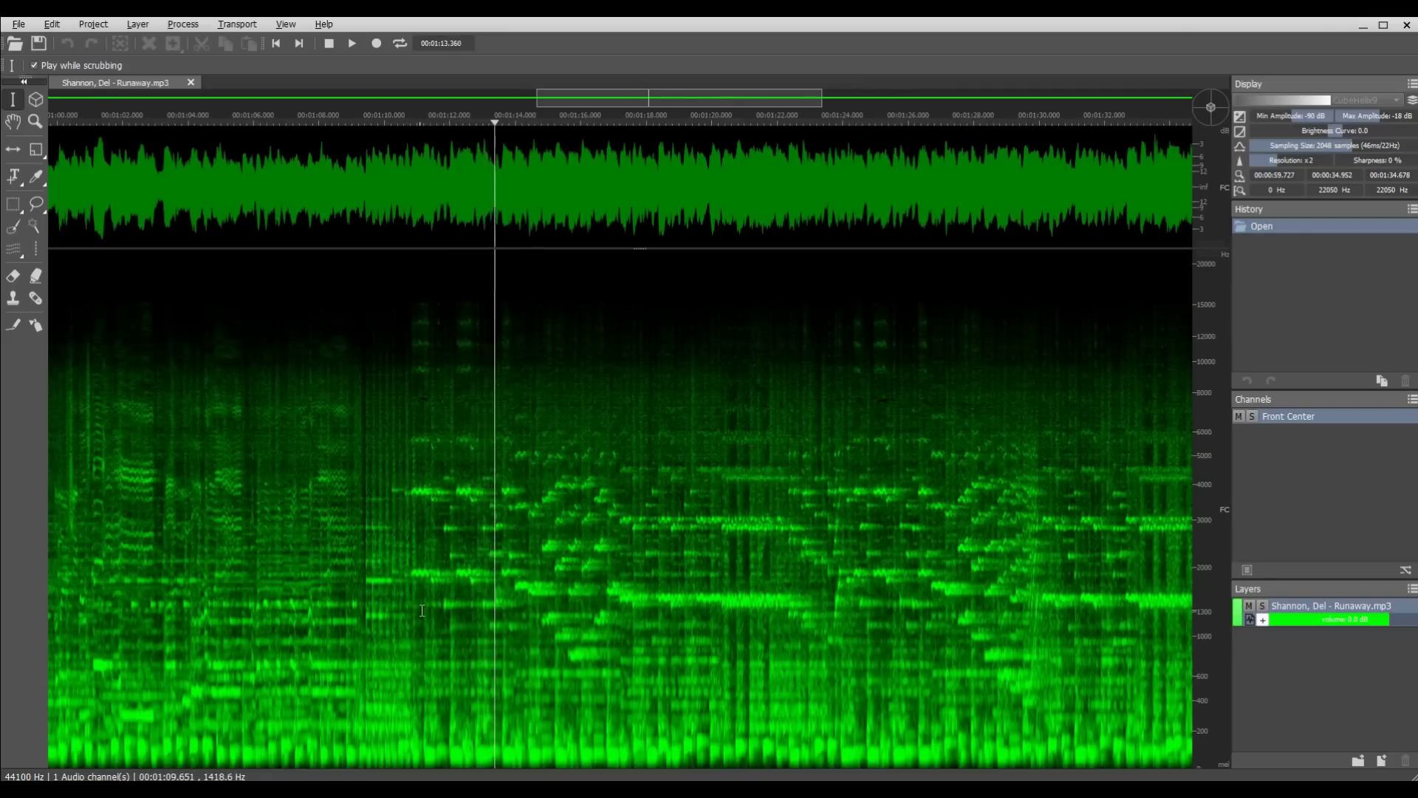
{"action": "key", "text": "space"}
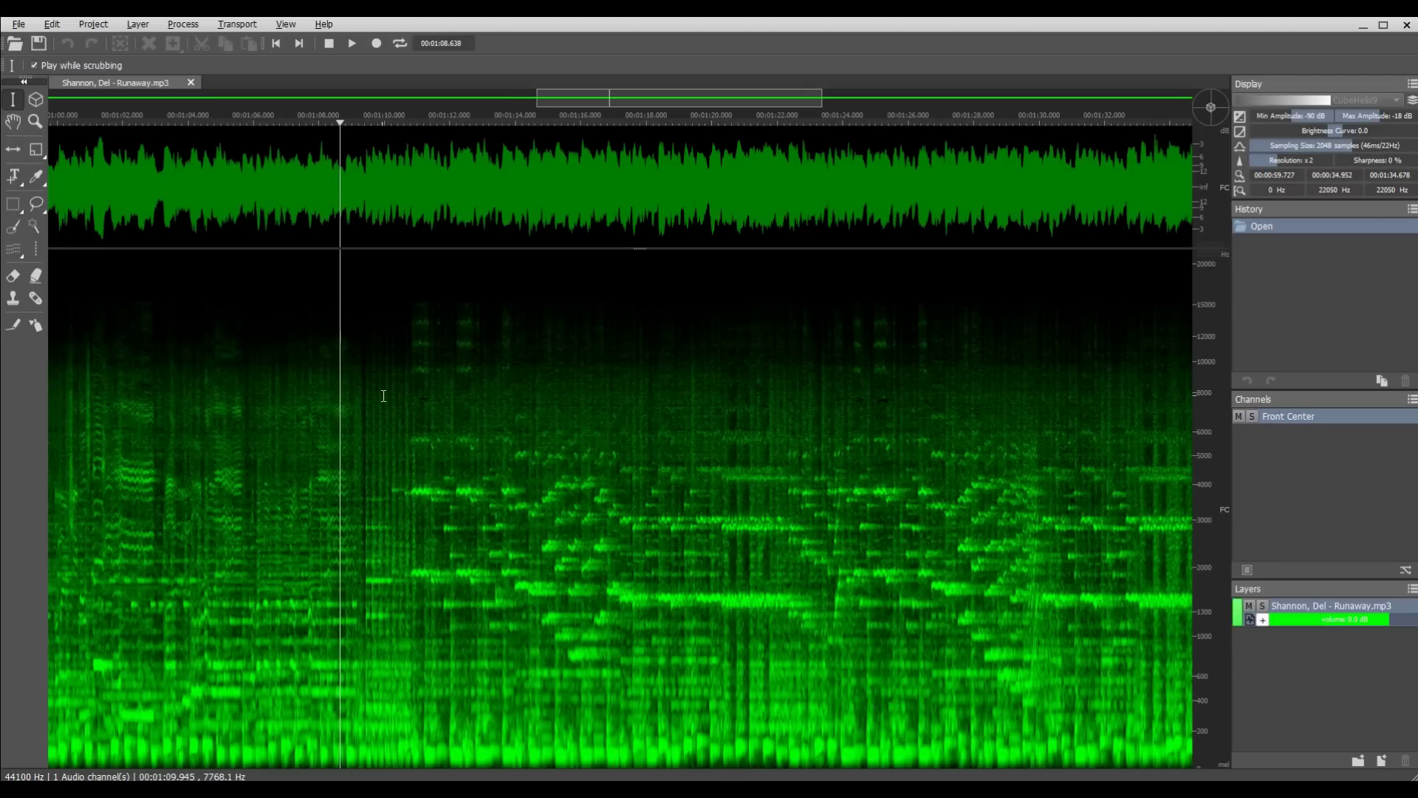
{"action": "scroll", "coordinate": [384, 395], "scroll_direction": "up", "scroll_amount": 2}
Step: Audition the passage twice, starting from around 1:09.37 and then 1:09.441
{"action": "scroll", "coordinate": [383, 396], "scroll_direction": "up", "scroll_amount": 3}
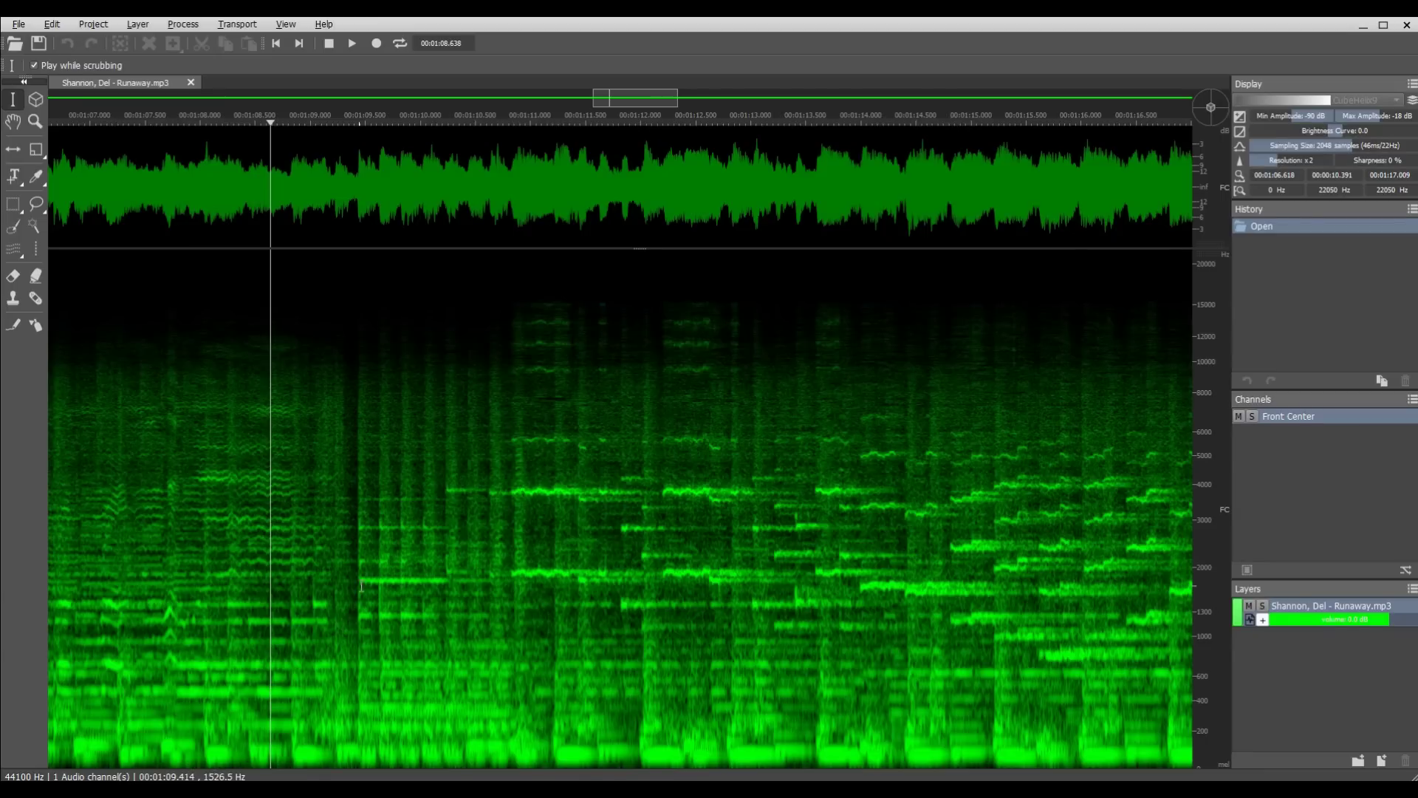
{"action": "left_click", "coordinate": [352, 607]}
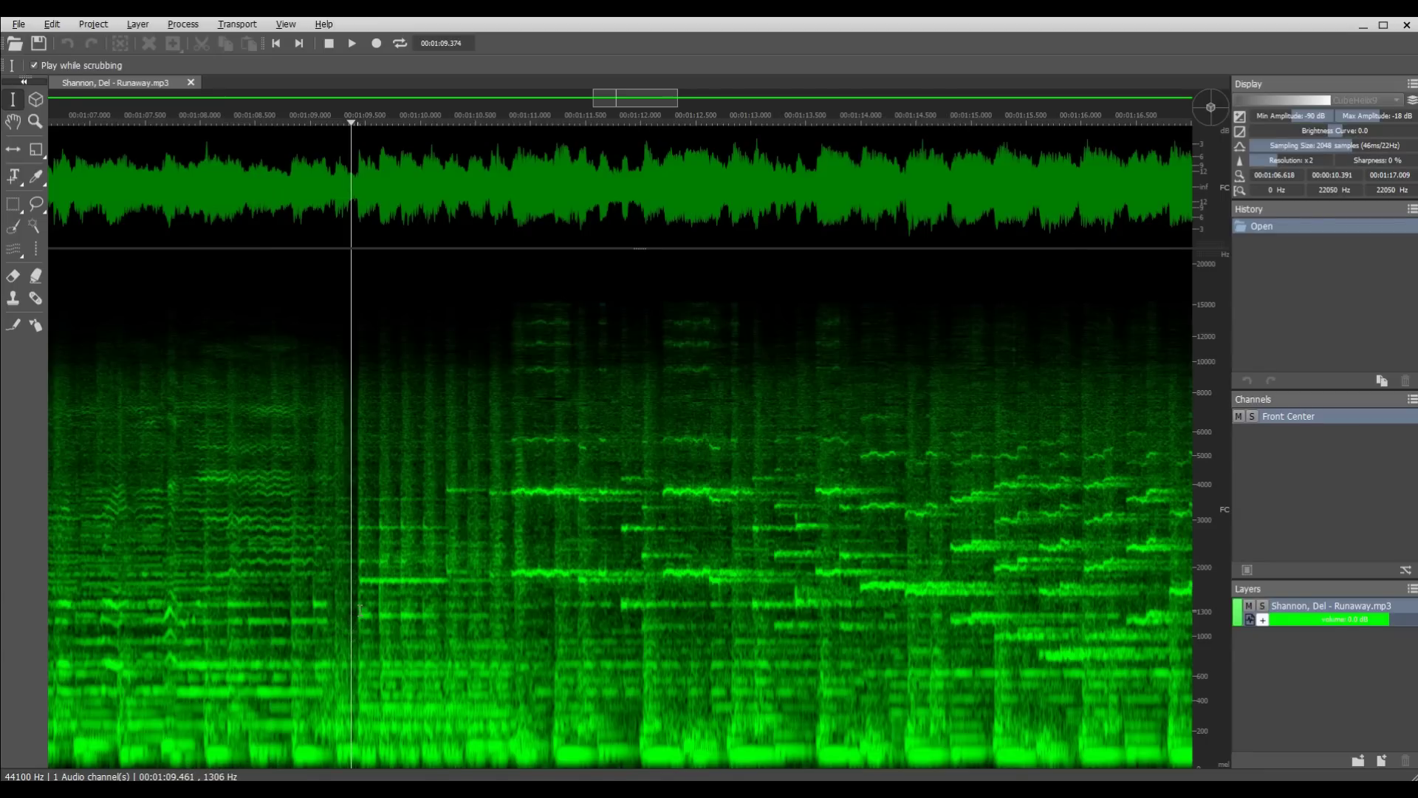
{"action": "key", "text": "space"}
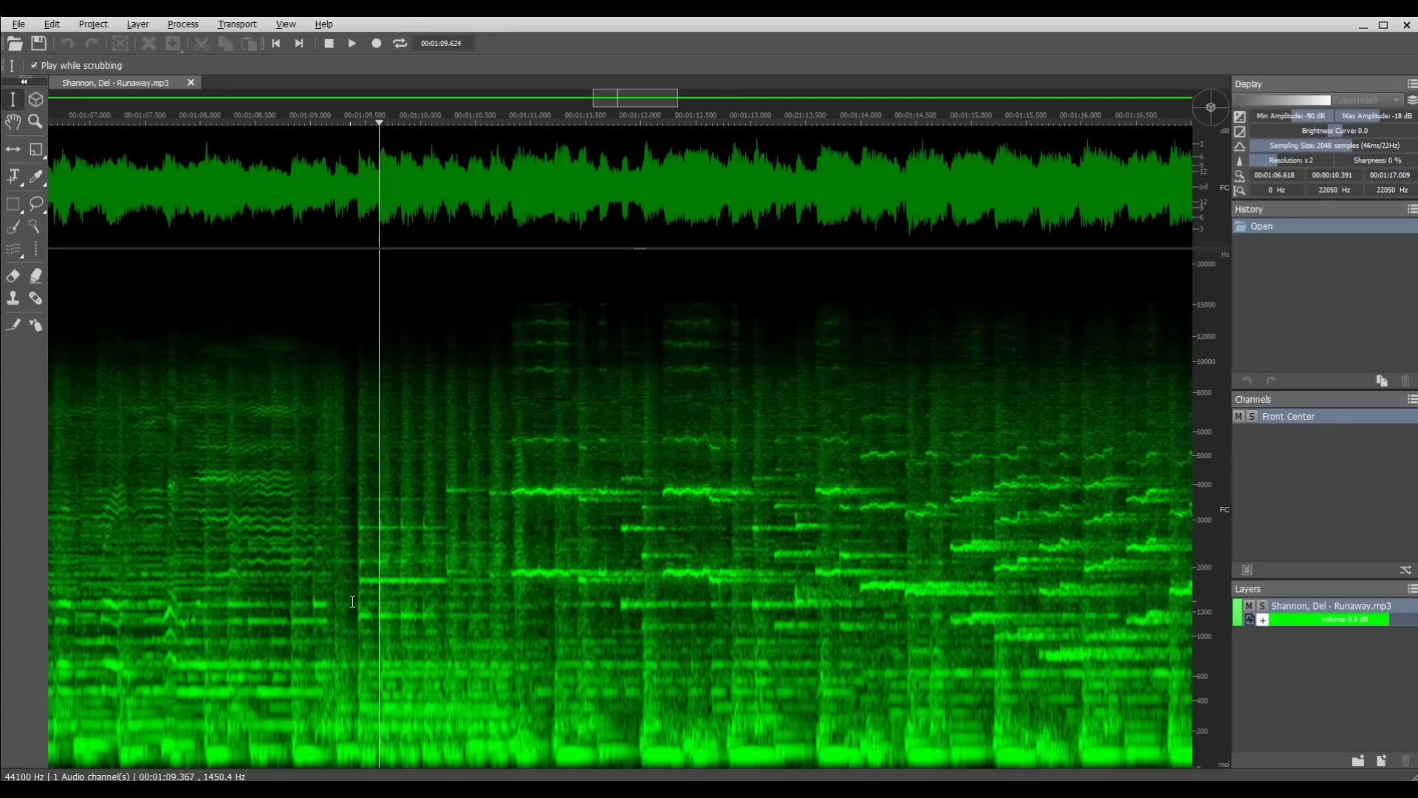
{"action": "key", "text": "space"}
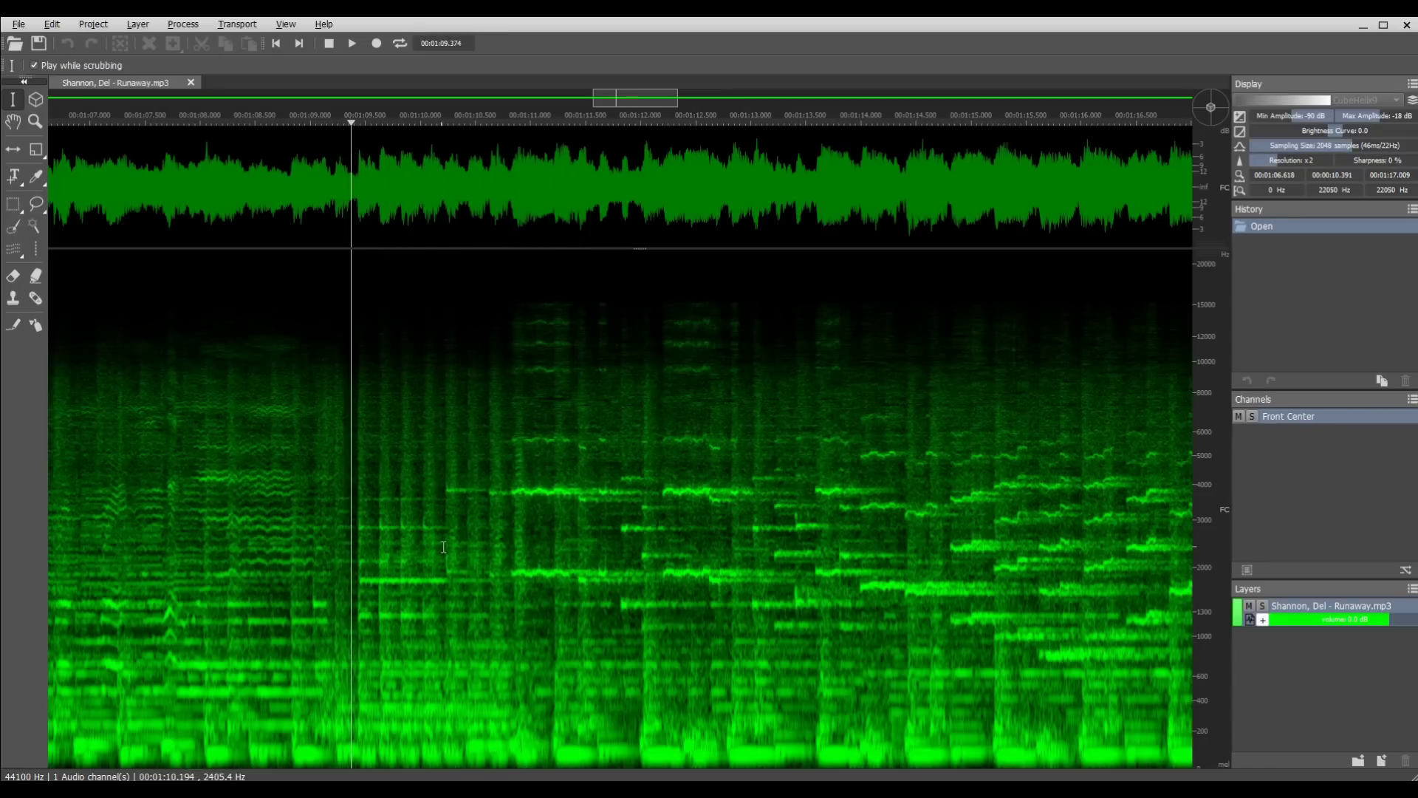
{"action": "left_click", "coordinate": [360, 591]}
{"action": "scroll", "coordinate": [362, 591], "scroll_direction": "up", "scroll_amount": 3}
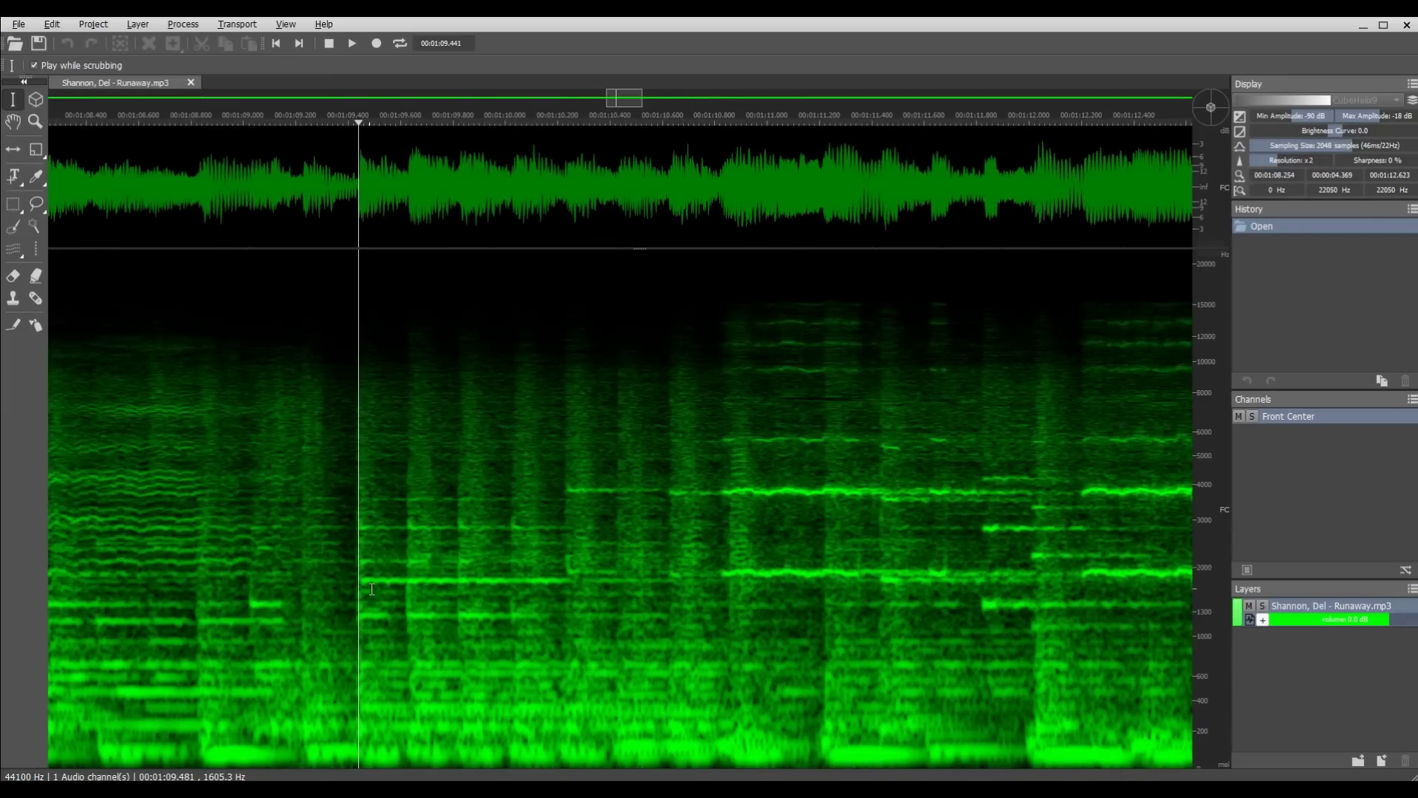
{"action": "key", "text": "space"}
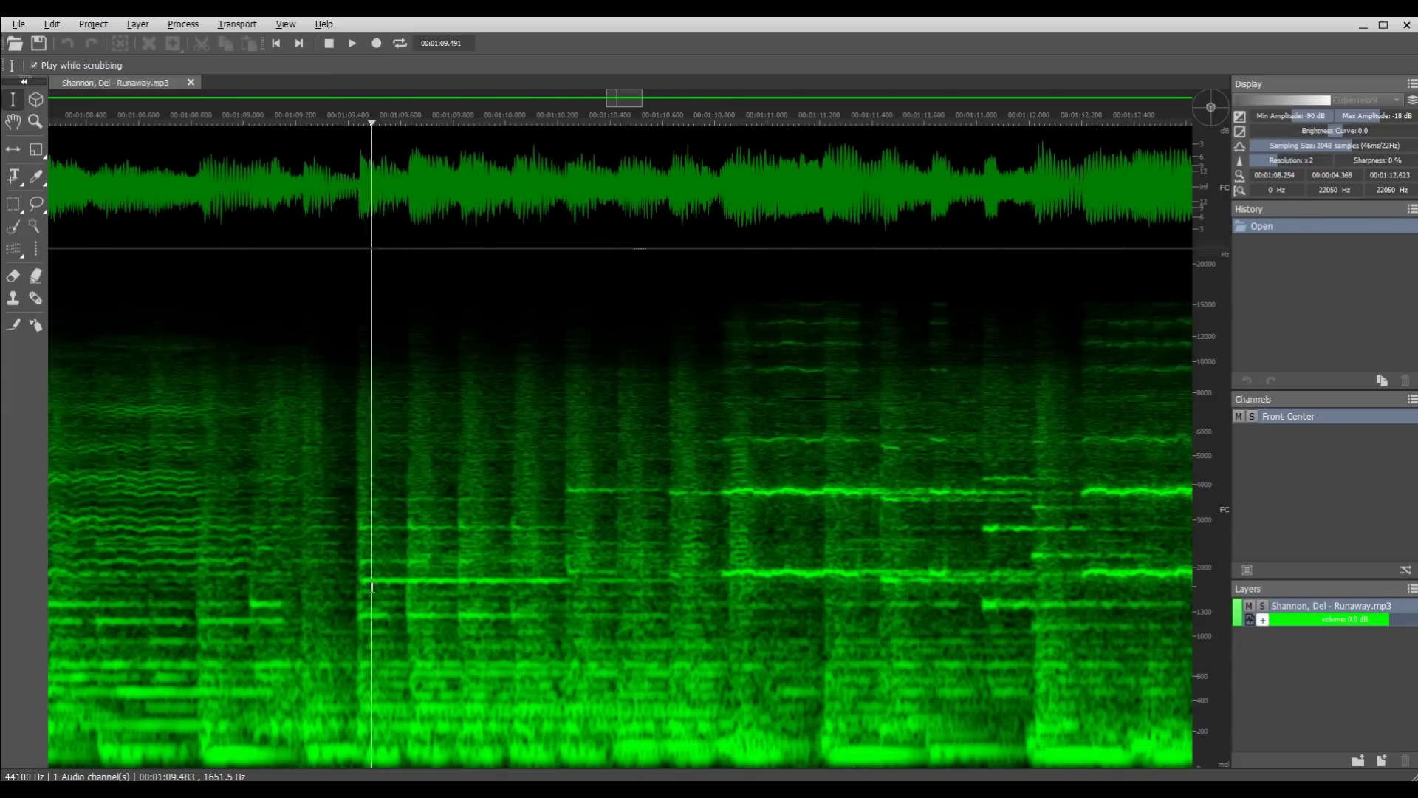
{"action": "key", "text": "space"}
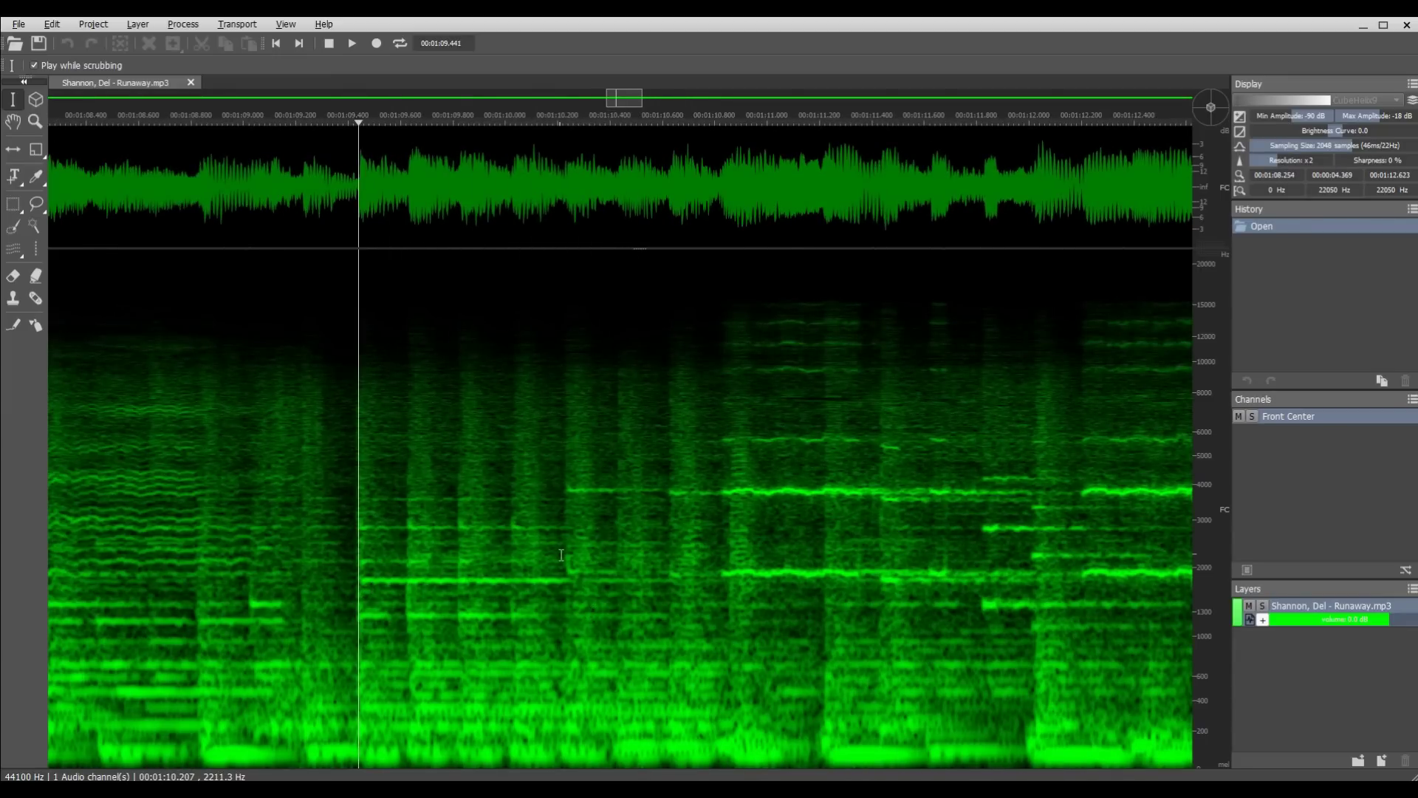
Step: Set the playhead at 1:10.207, where the 2000 Hz note begins, and play from there
{"action": "left_click", "coordinate": [560, 554]}
{"action": "scroll", "coordinate": [560, 555], "scroll_direction": "down", "scroll_amount": 2}
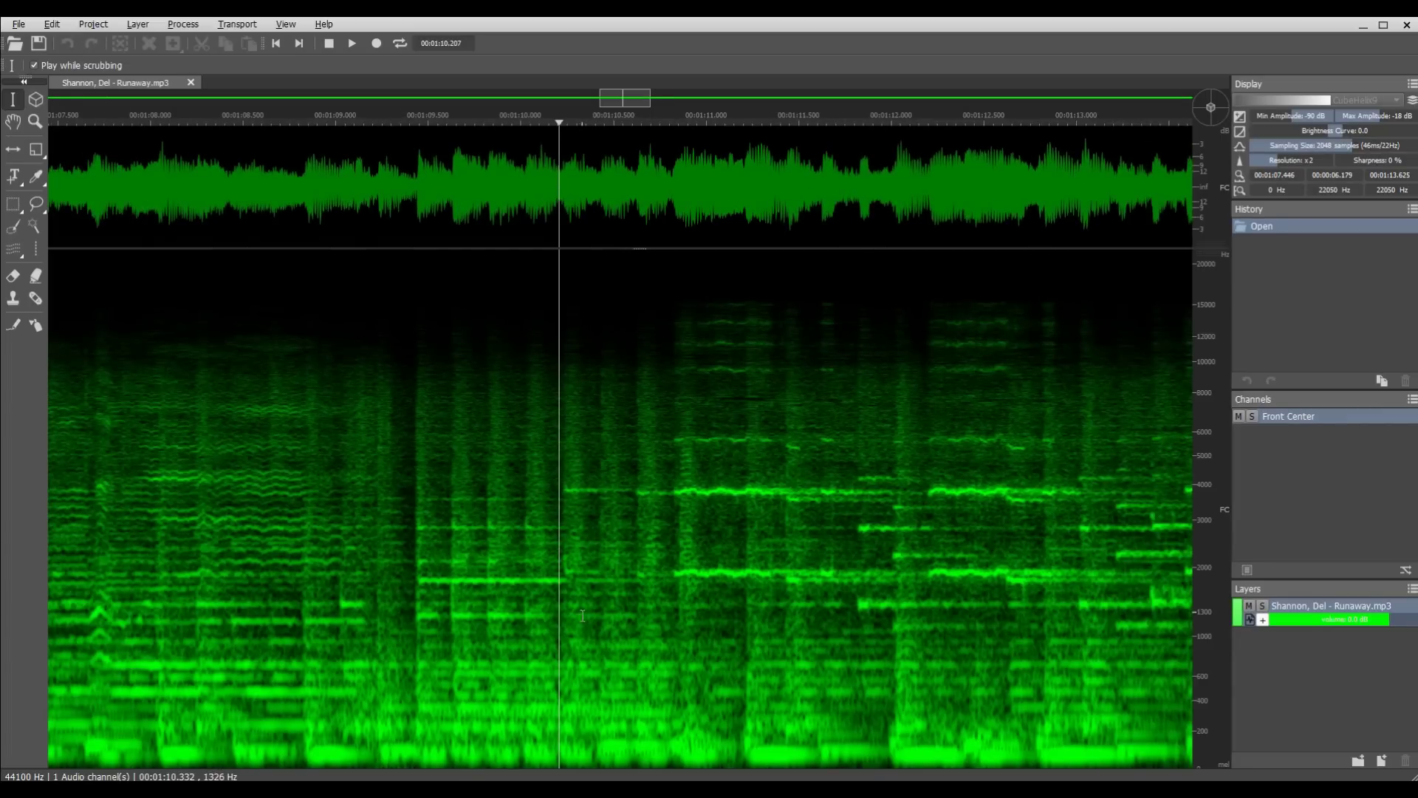
{"action": "key", "text": "space"}
{"action": "scroll", "coordinate": [478, 591], "scroll_direction": "down", "scroll_amount": 1}
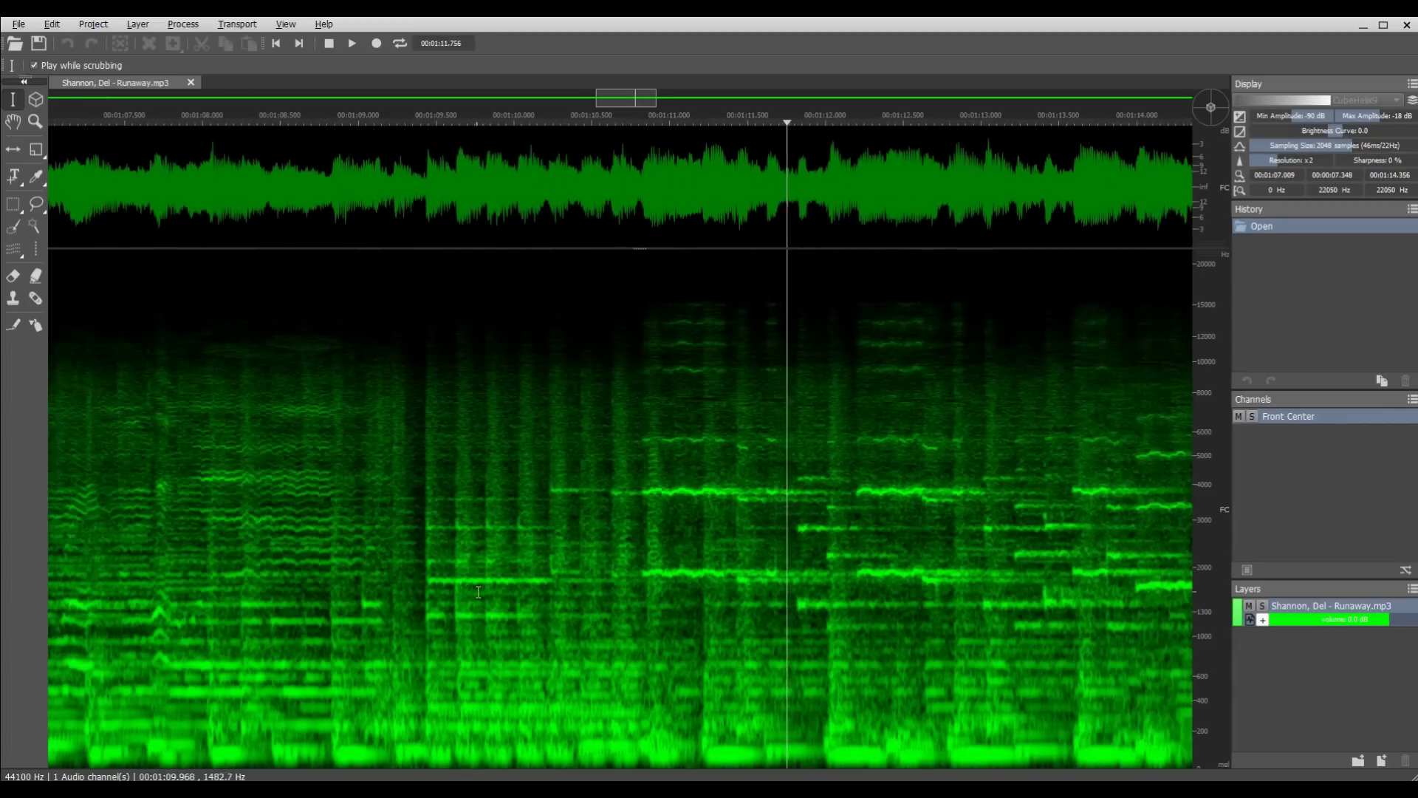
{"action": "key", "text": "space"}
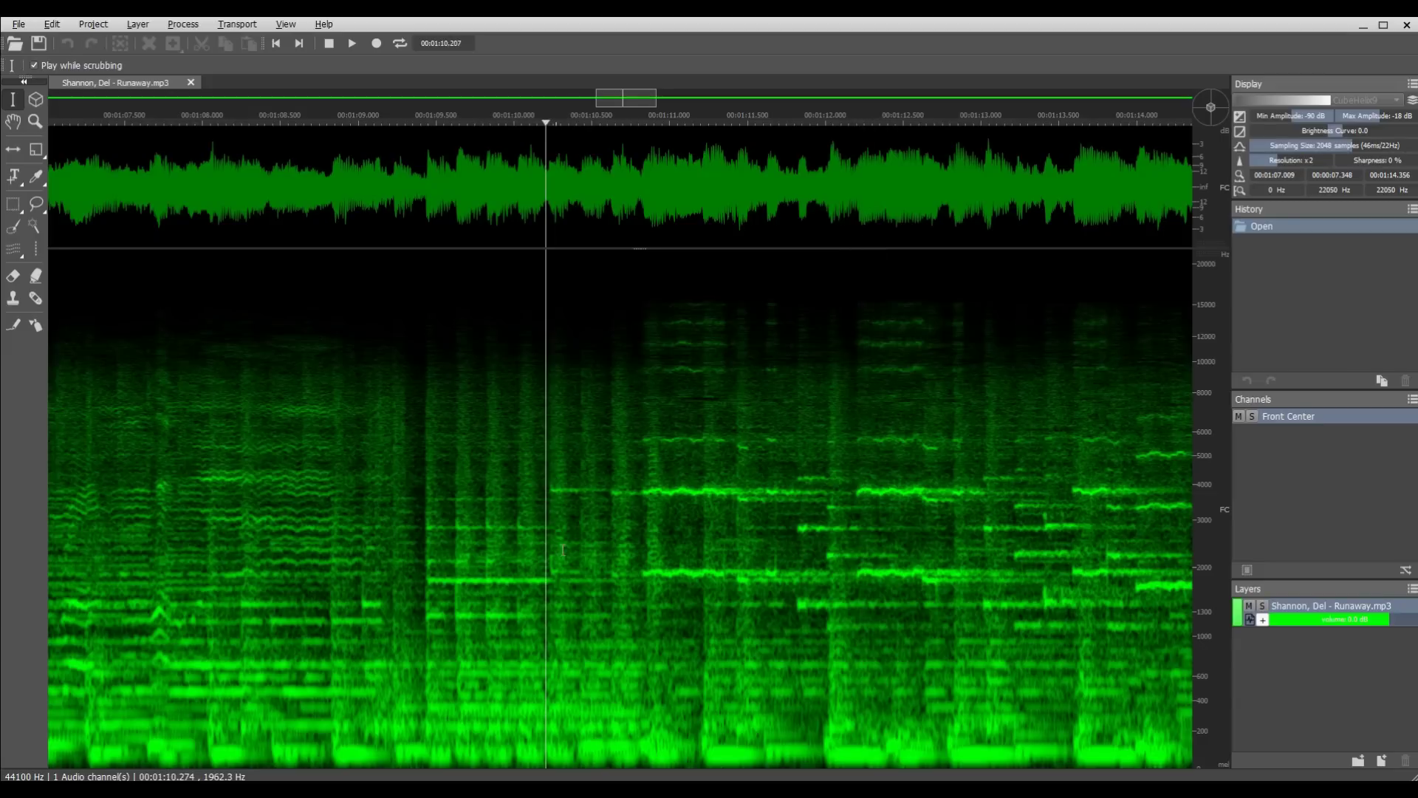
Step: Switch to the Harmonics Selection tool and zoom in closer around 1:10
{"action": "left_click", "coordinate": [12, 251]}
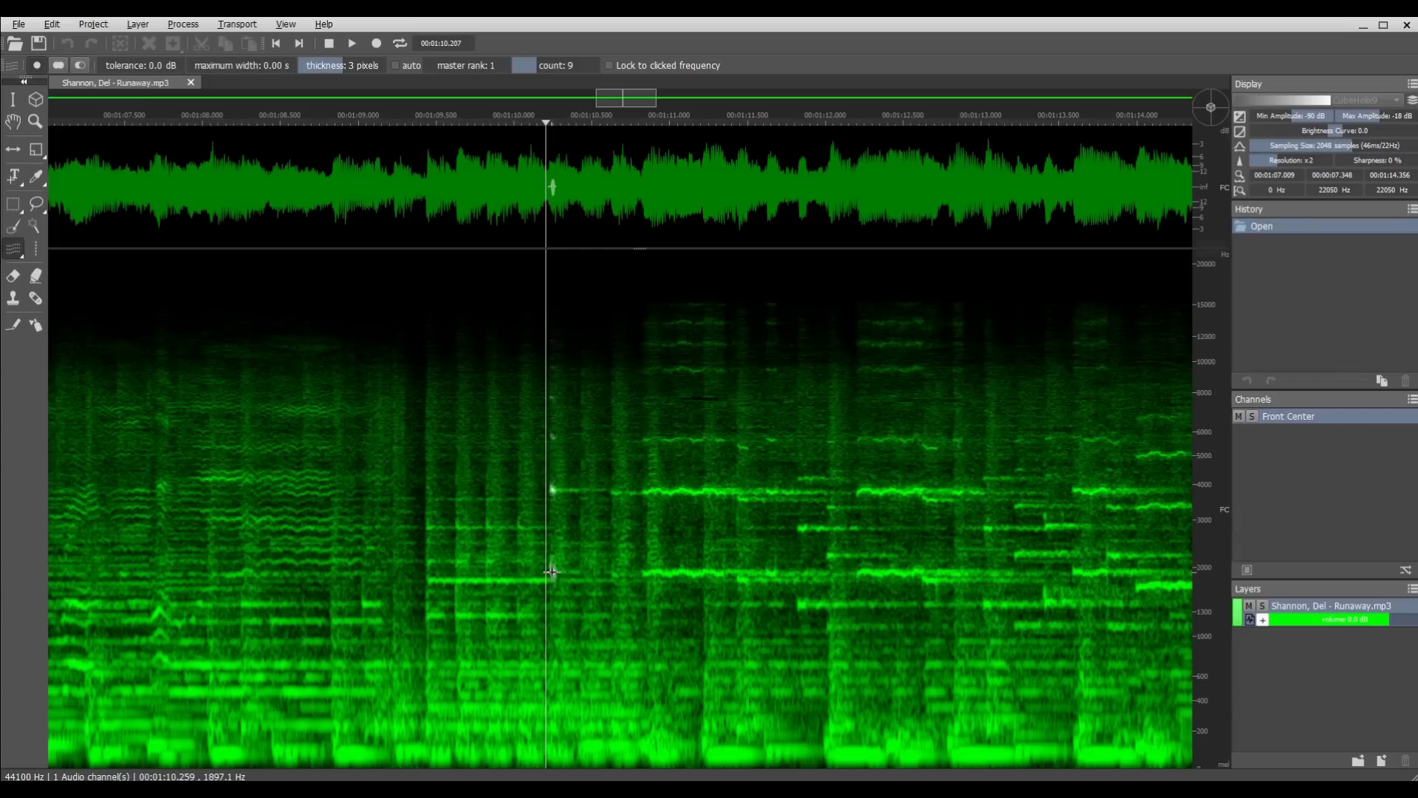
{"action": "scroll", "coordinate": [529, 565], "scroll_direction": "up", "scroll_amount": 2}
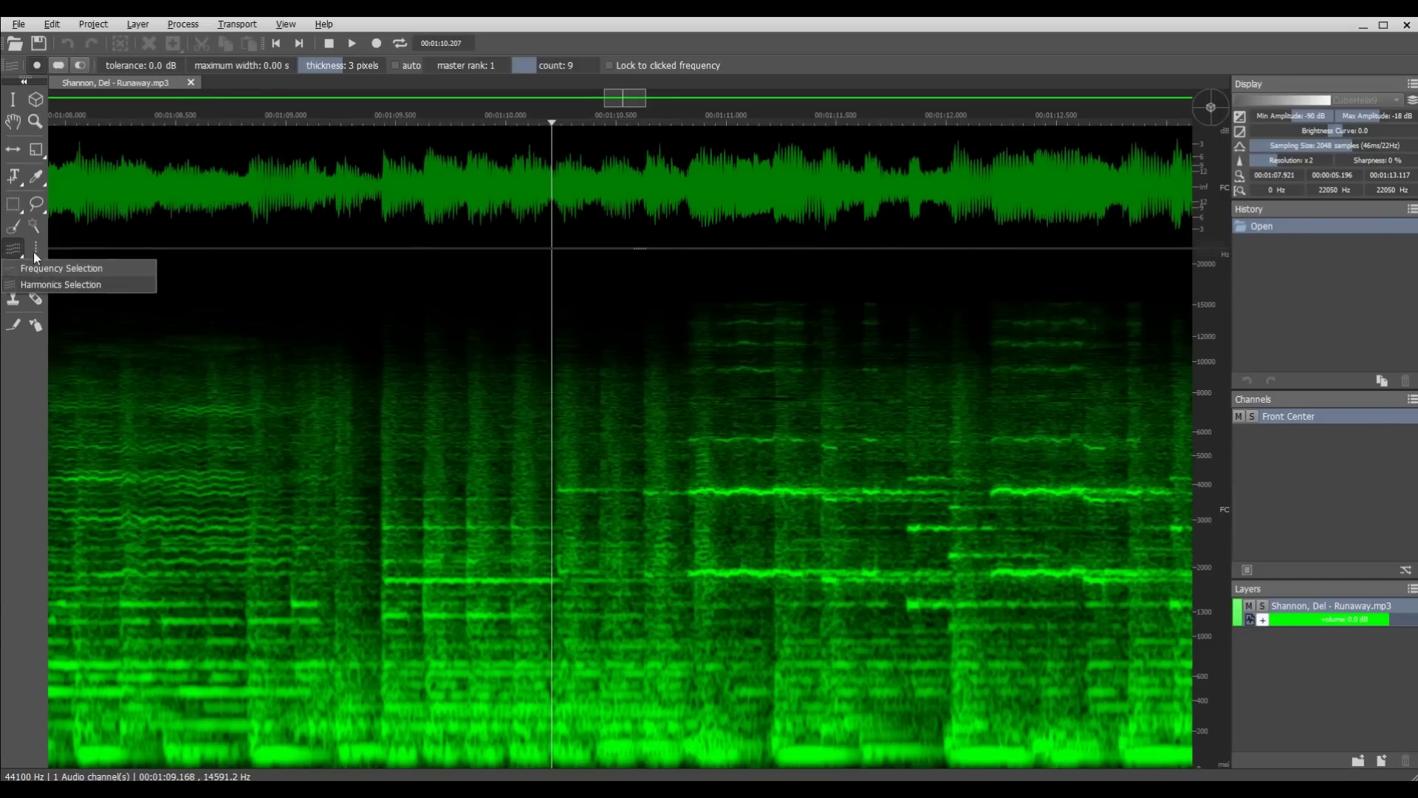
Step: Select the single 2000 Hz frequency line from 1:10.2 to about 1:12 and play it back
{"action": "left_click", "coordinate": [13, 249]}
{"action": "left_click", "coordinate": [37, 270]}
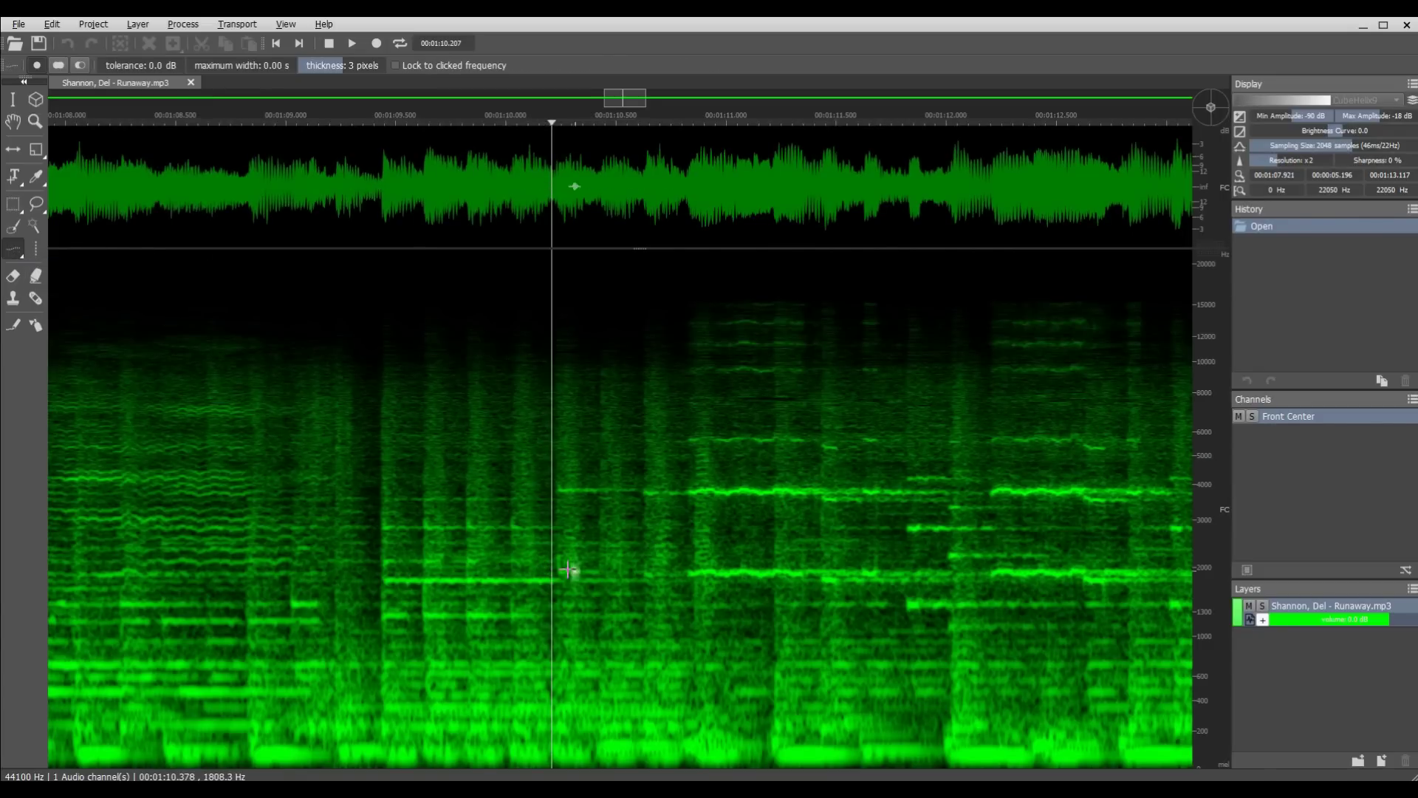
{"action": "mouse_move", "coordinate": [558, 561]}
{"action": "left_mouse_down"}
{"action": "mouse_move", "coordinate": [950, 578]}
{"action": "mouse_move", "coordinate": [764, 574]}
{"action": "left_mouse_up"}
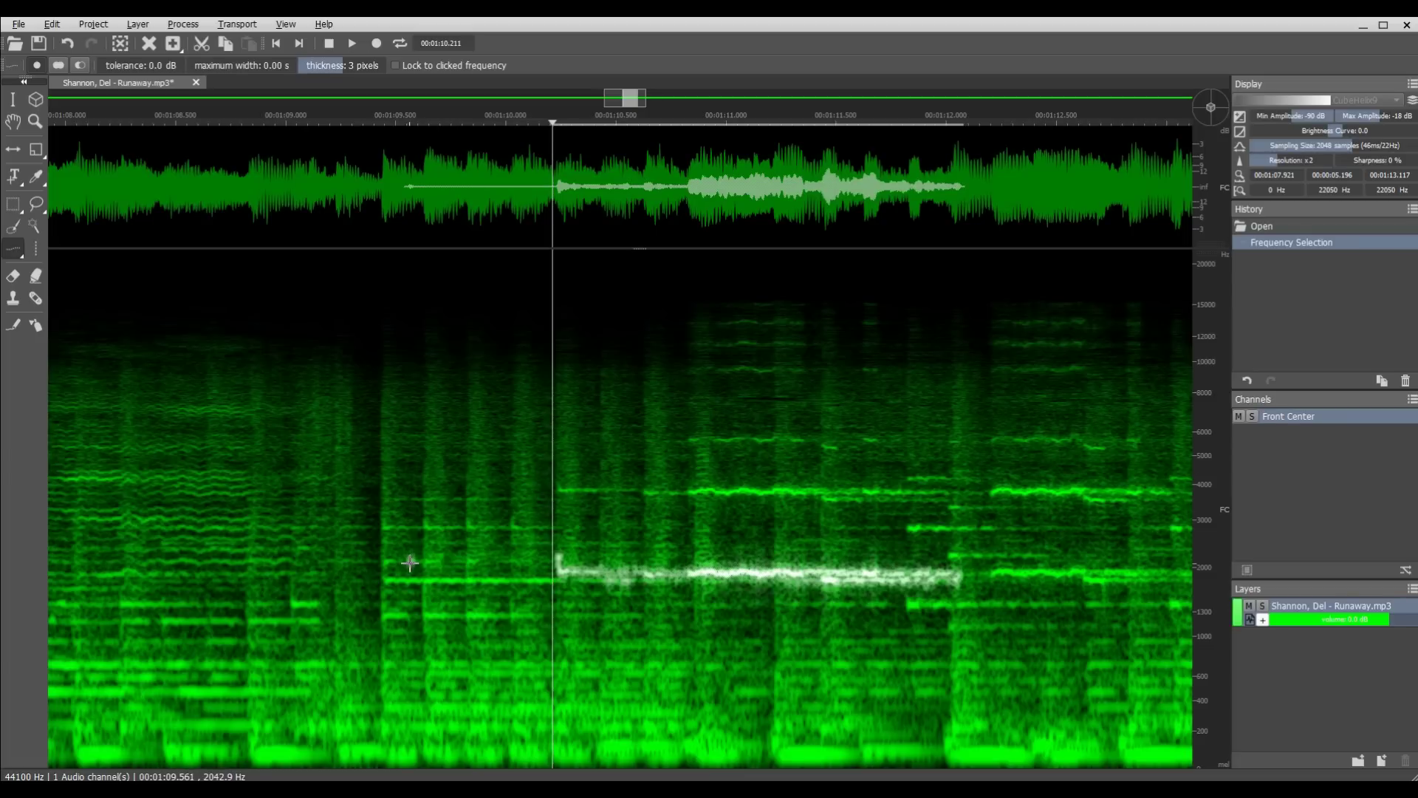
{"action": "key", "text": "space"}
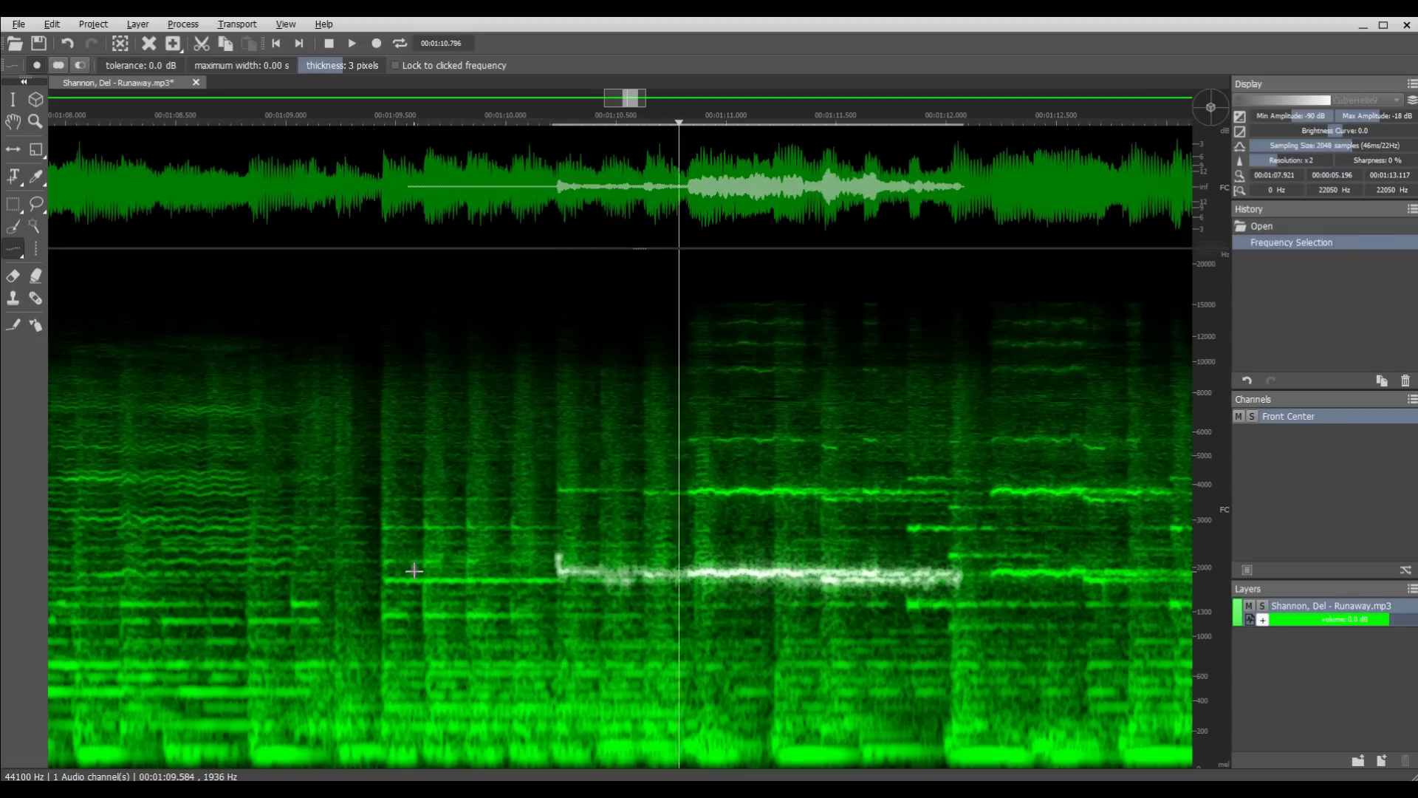
{"action": "key", "text": "space"}
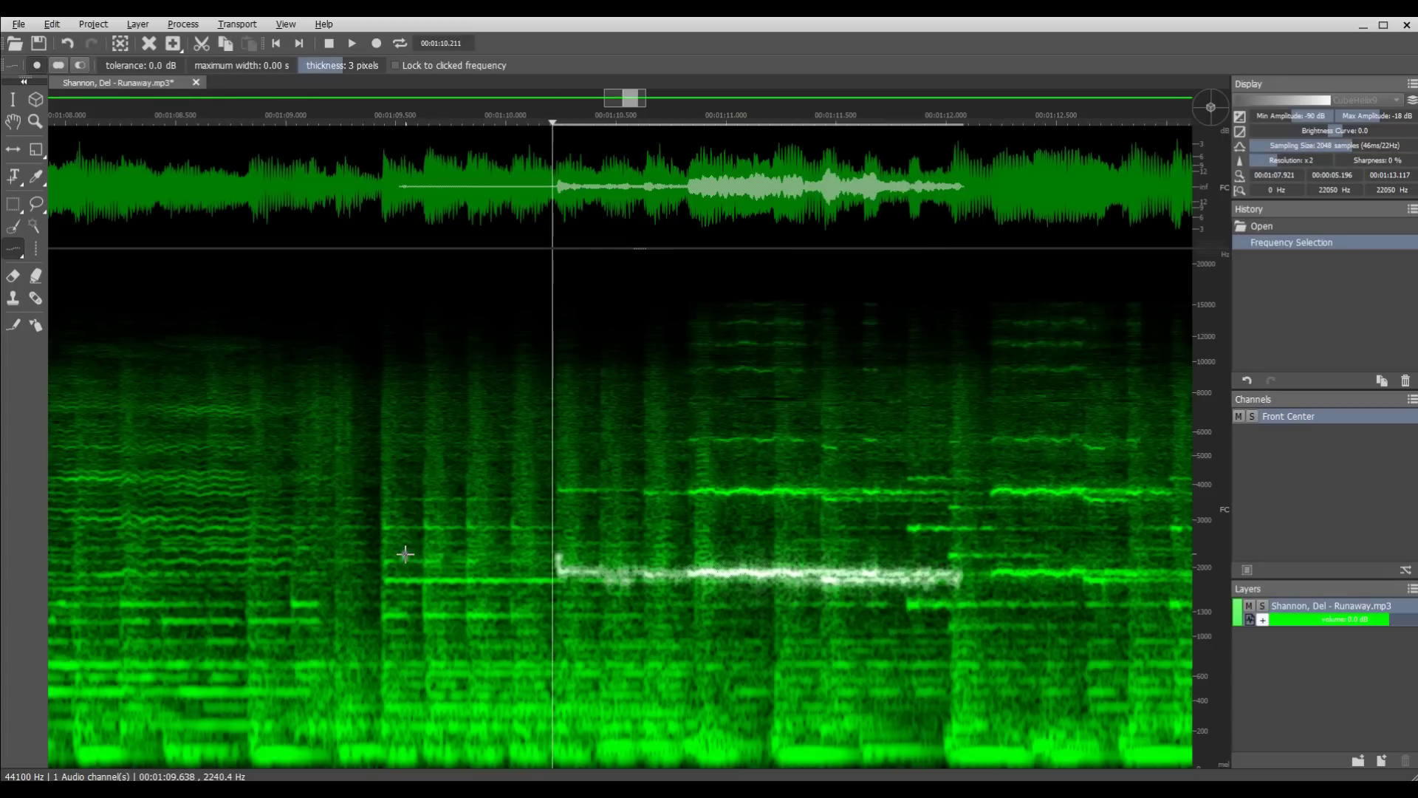
Step: Draw a harmonics selection of the 2000 Hz note and its overtones to about 1:12, then play it
{"action": "left_click", "coordinate": [15, 251]}
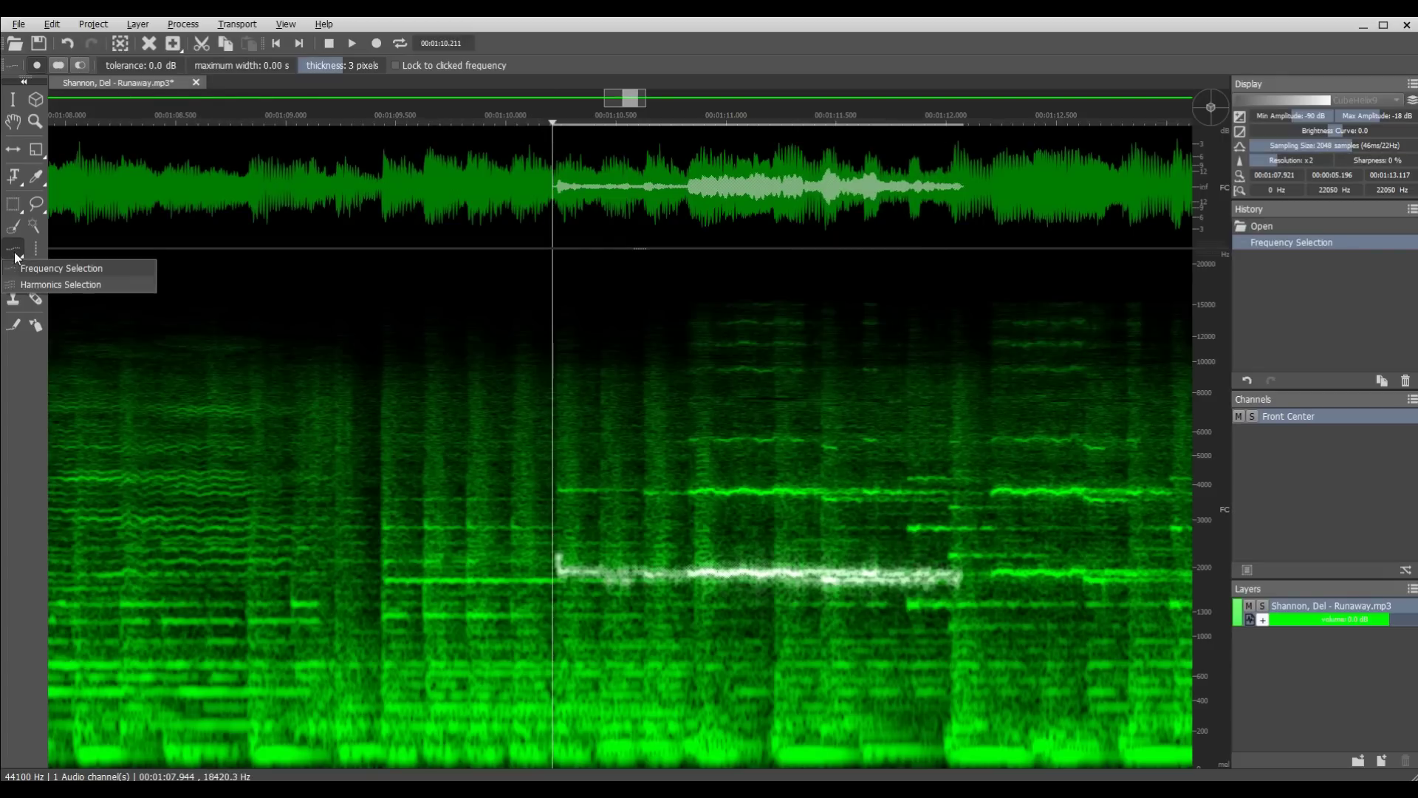
{"action": "left_click", "coordinate": [35, 285]}
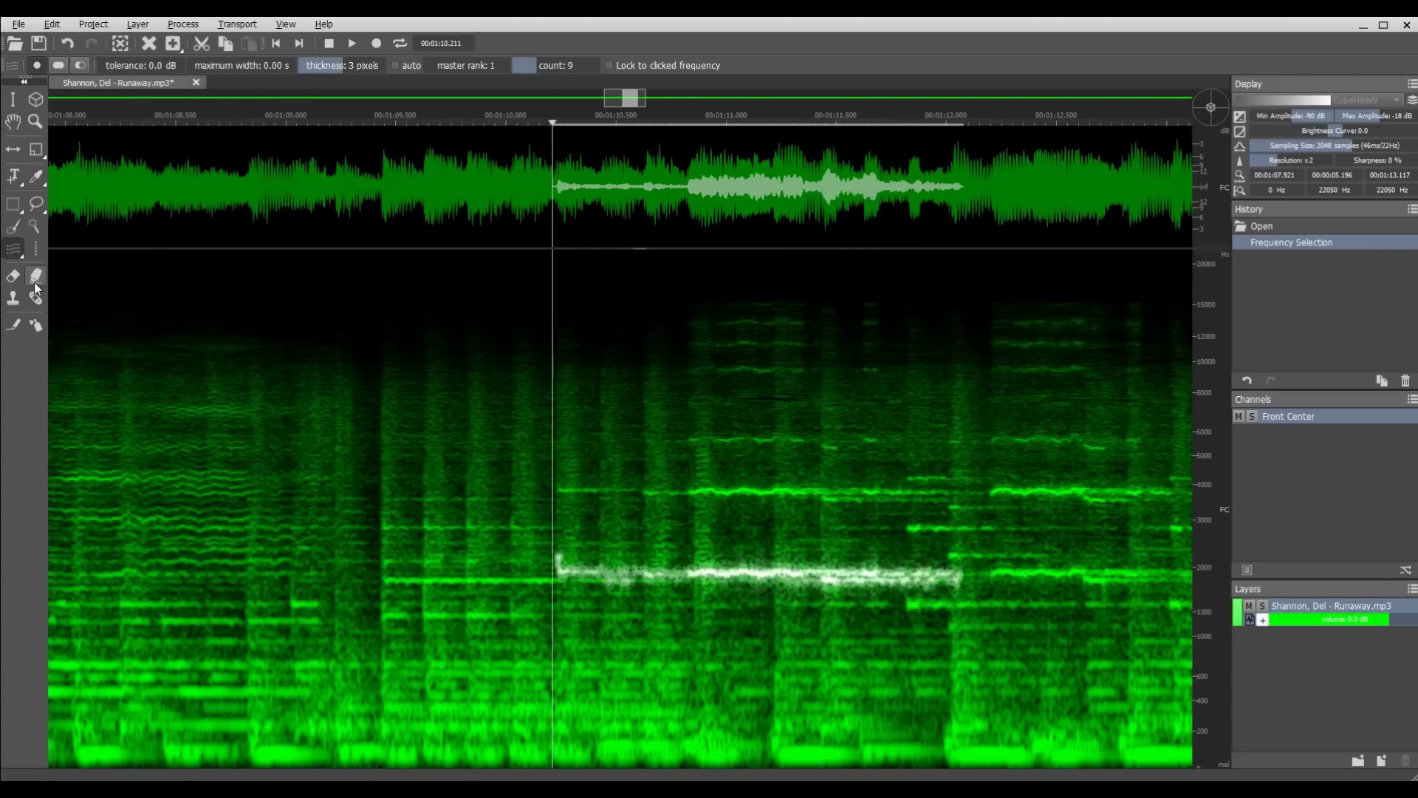
{"action": "left_click", "coordinate": [560, 566]}
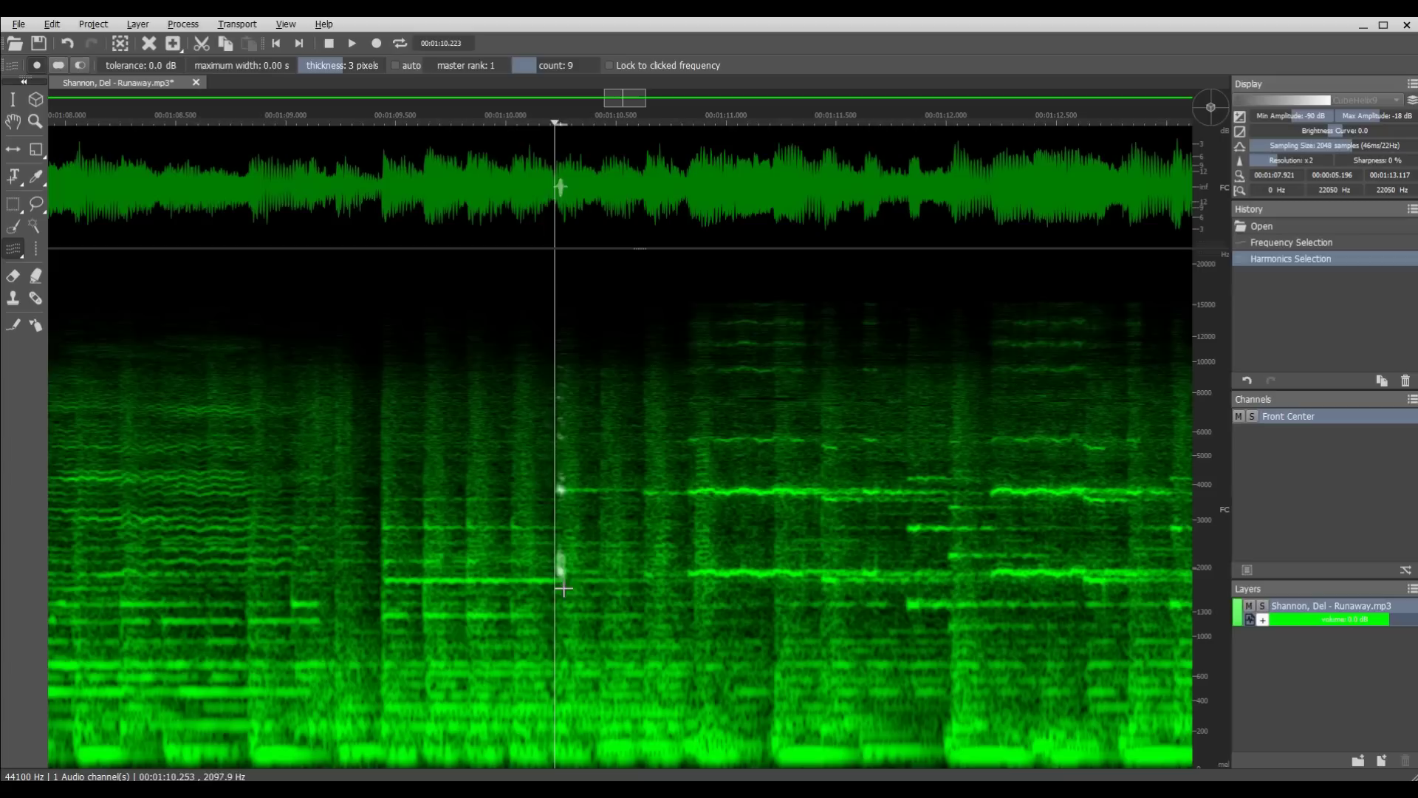
{"action": "left_click_drag", "start_coordinate": [558, 569], "coordinate": [964, 573]}
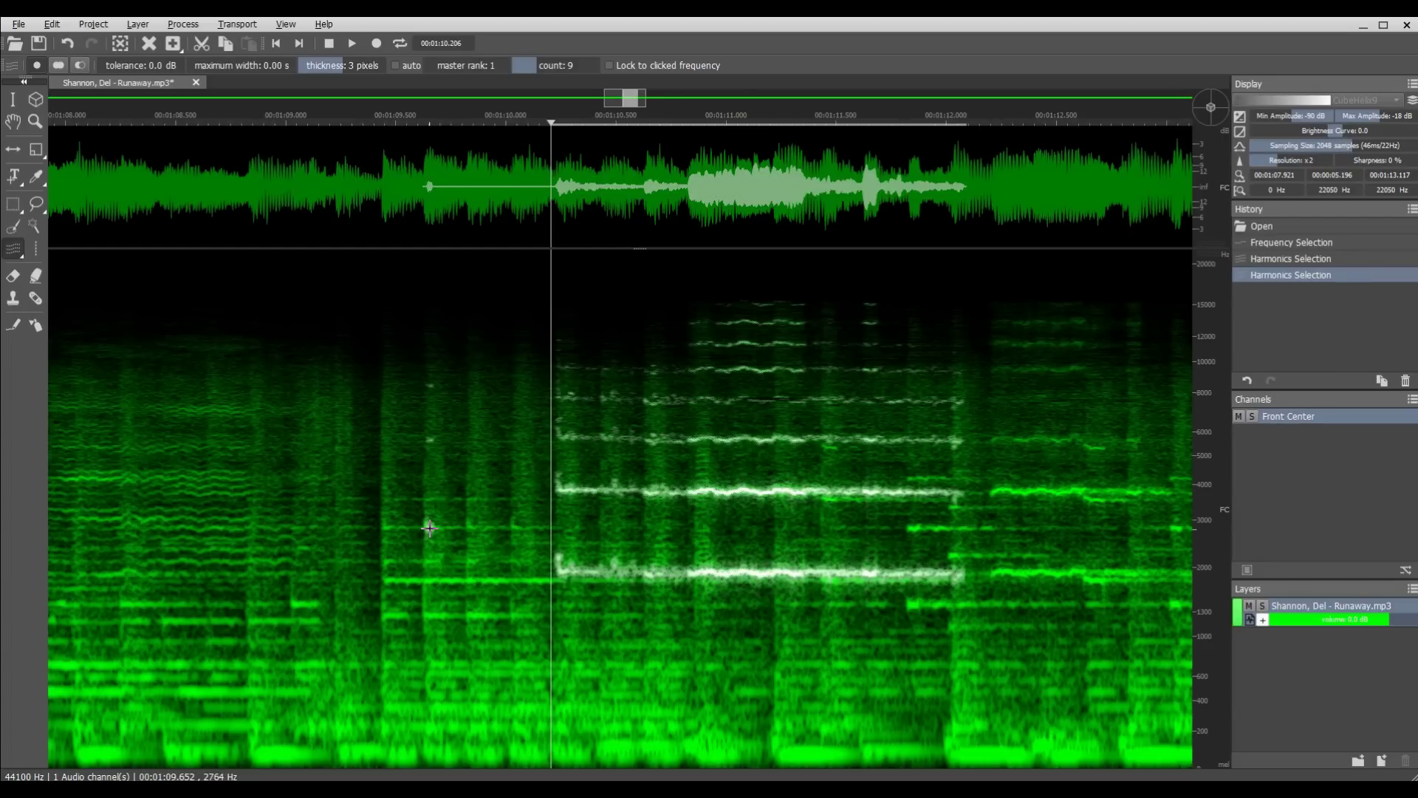
{"action": "key", "text": "space"}
{"action": "scroll", "coordinate": [367, 510], "scroll_direction": "down", "scroll_amount": 1}
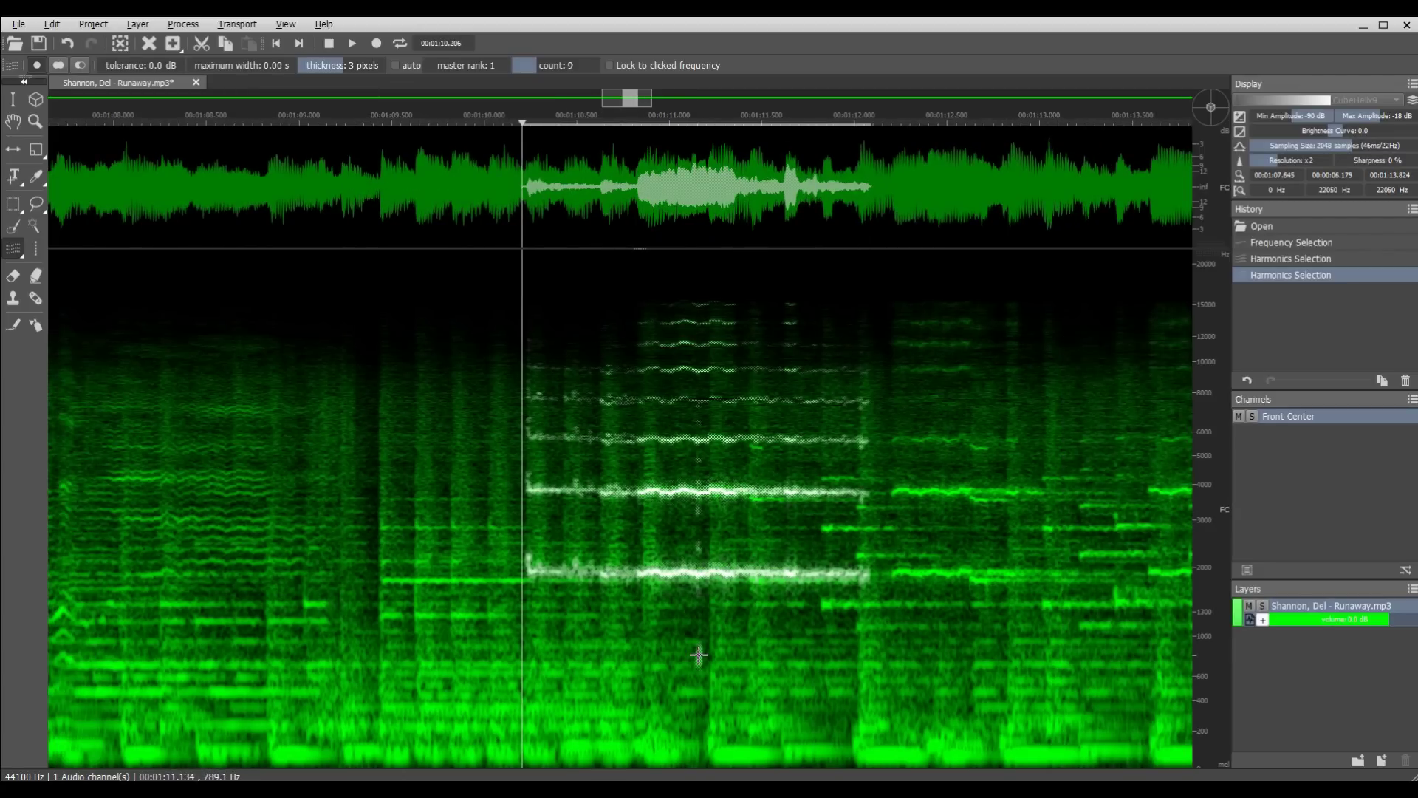
{"action": "key", "text": "space"}
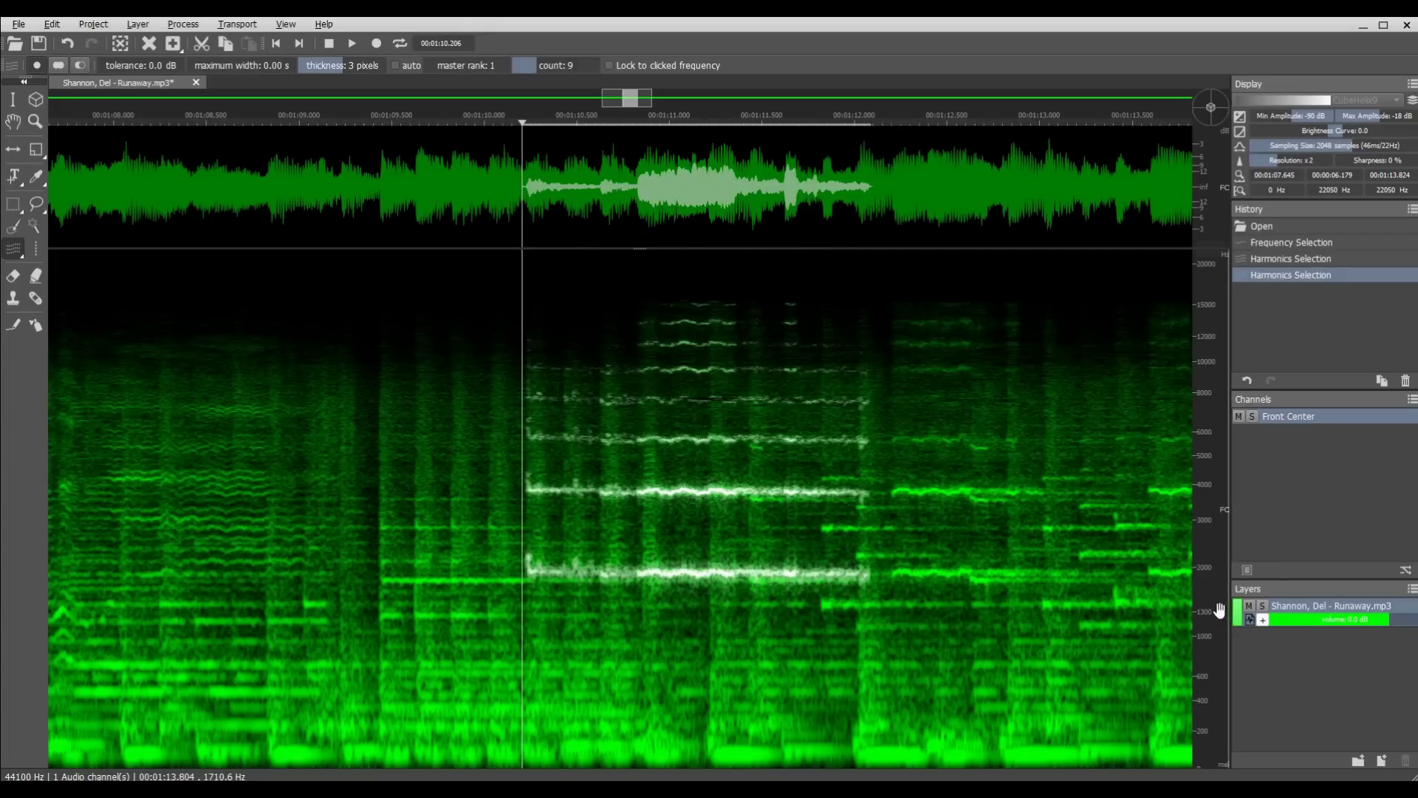
Step: Reveal harmonics up to about 3,800 Hz, extend the lower harmonic band, and play the organ note
{"action": "scroll", "coordinate": [1219, 608], "scroll_direction": "up", "scroll_amount": 3}
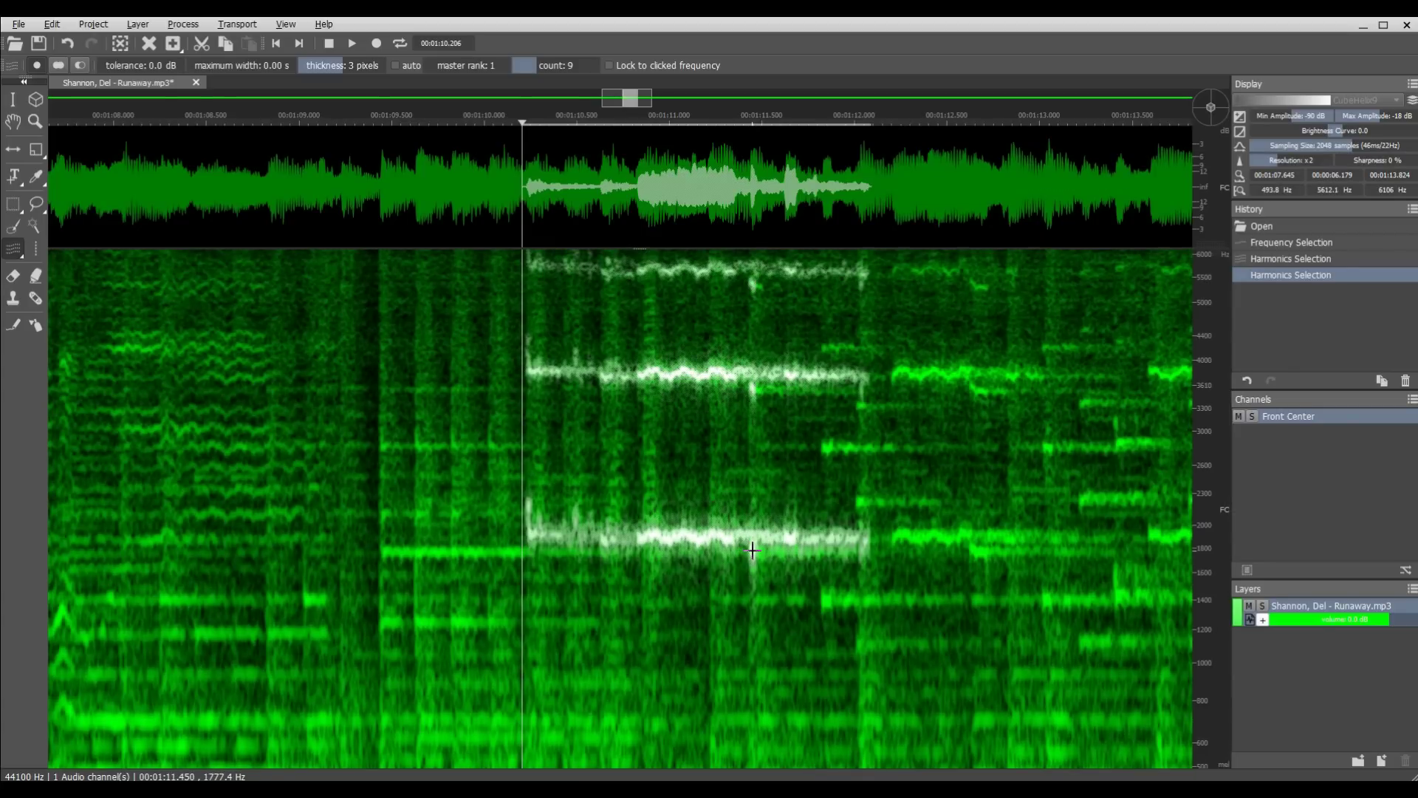
{"action": "scroll", "coordinate": [1209, 555], "scroll_direction": "up", "scroll_amount": 2}
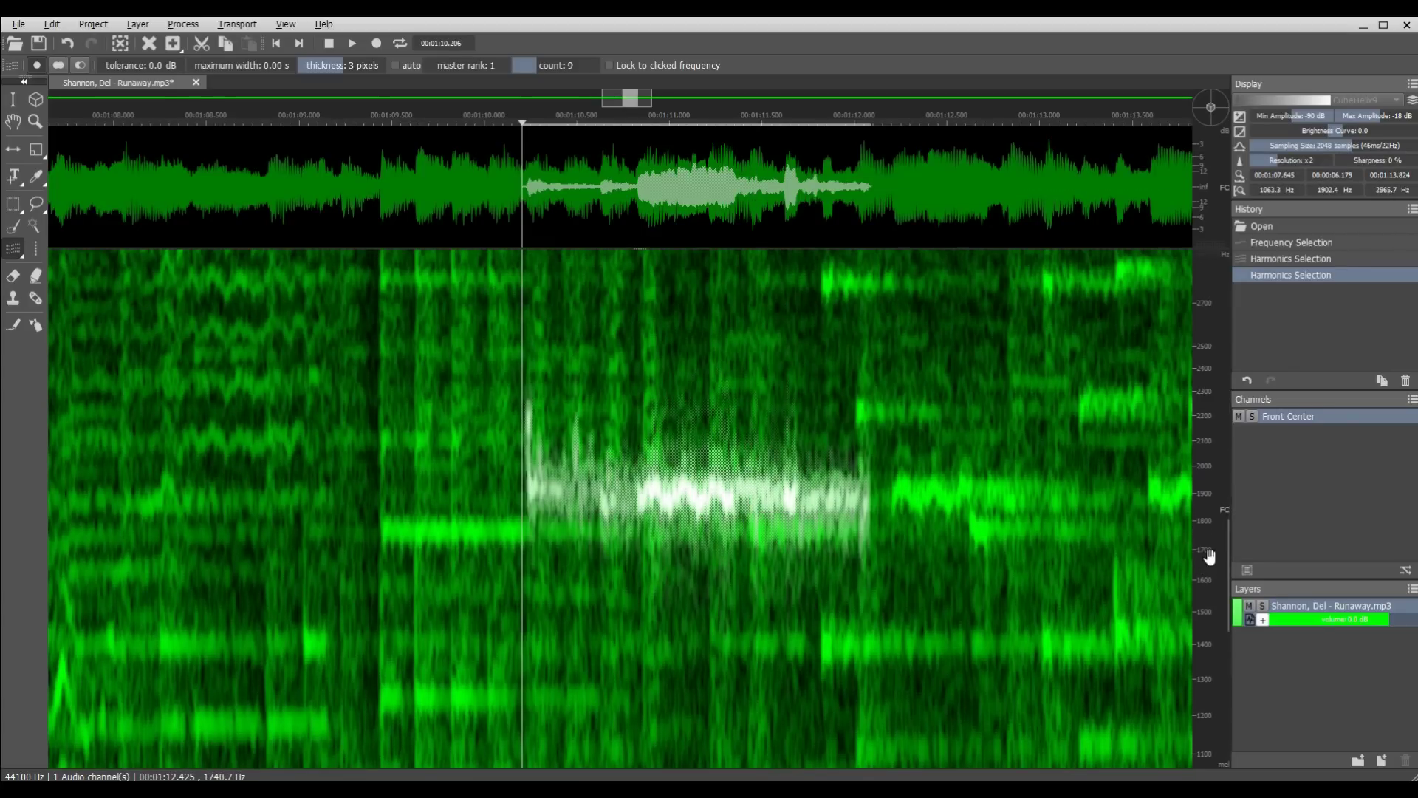
{"action": "scroll", "coordinate": [1209, 555], "scroll_direction": "up", "scroll_amount": 2}
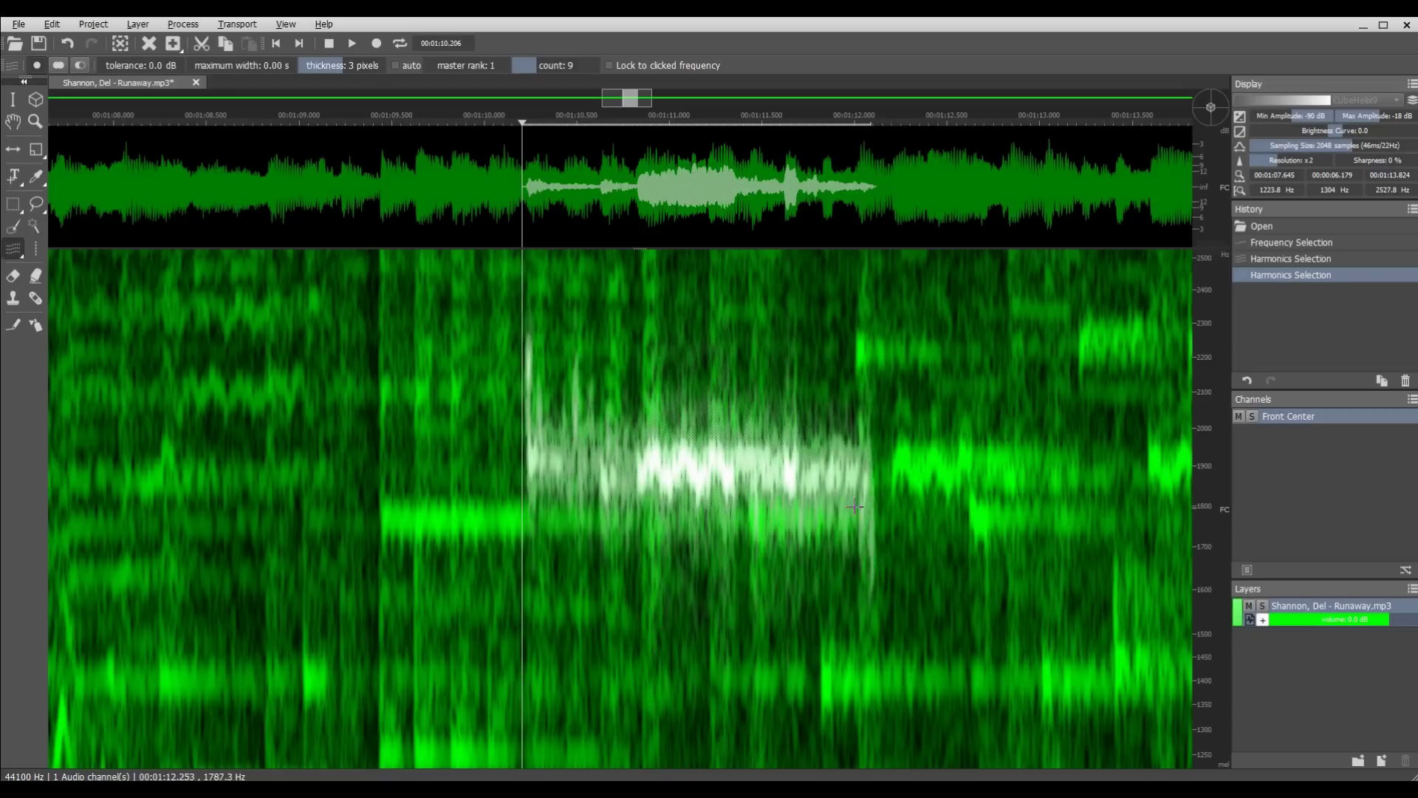
{"action": "left_click_drag", "start_coordinate": [755, 508], "coordinate": [914, 521]}
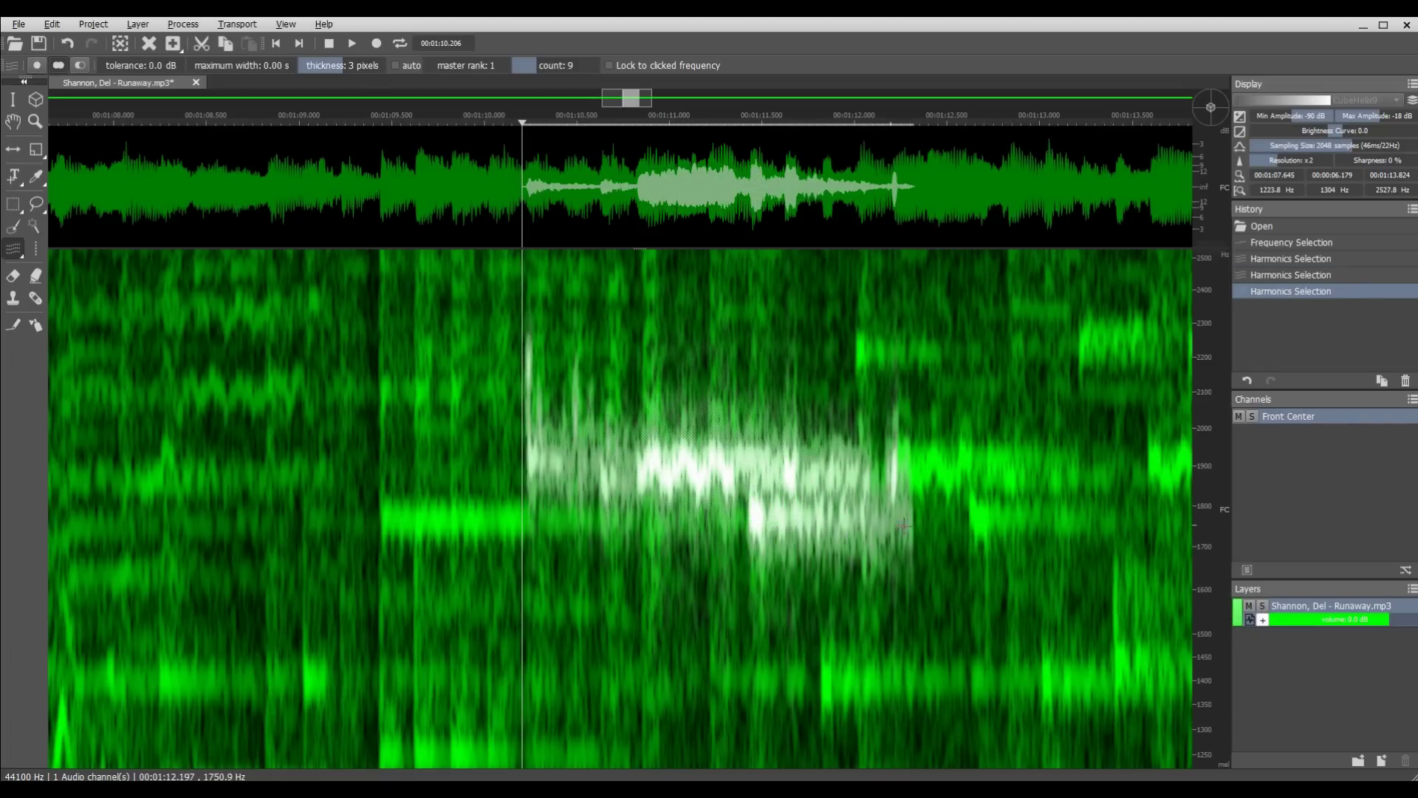
{"action": "scroll", "coordinate": [1217, 577], "scroll_direction": "down", "scroll_amount": 2}
{"action": "scroll", "coordinate": [1217, 577], "scroll_direction": "down", "scroll_amount": 1}
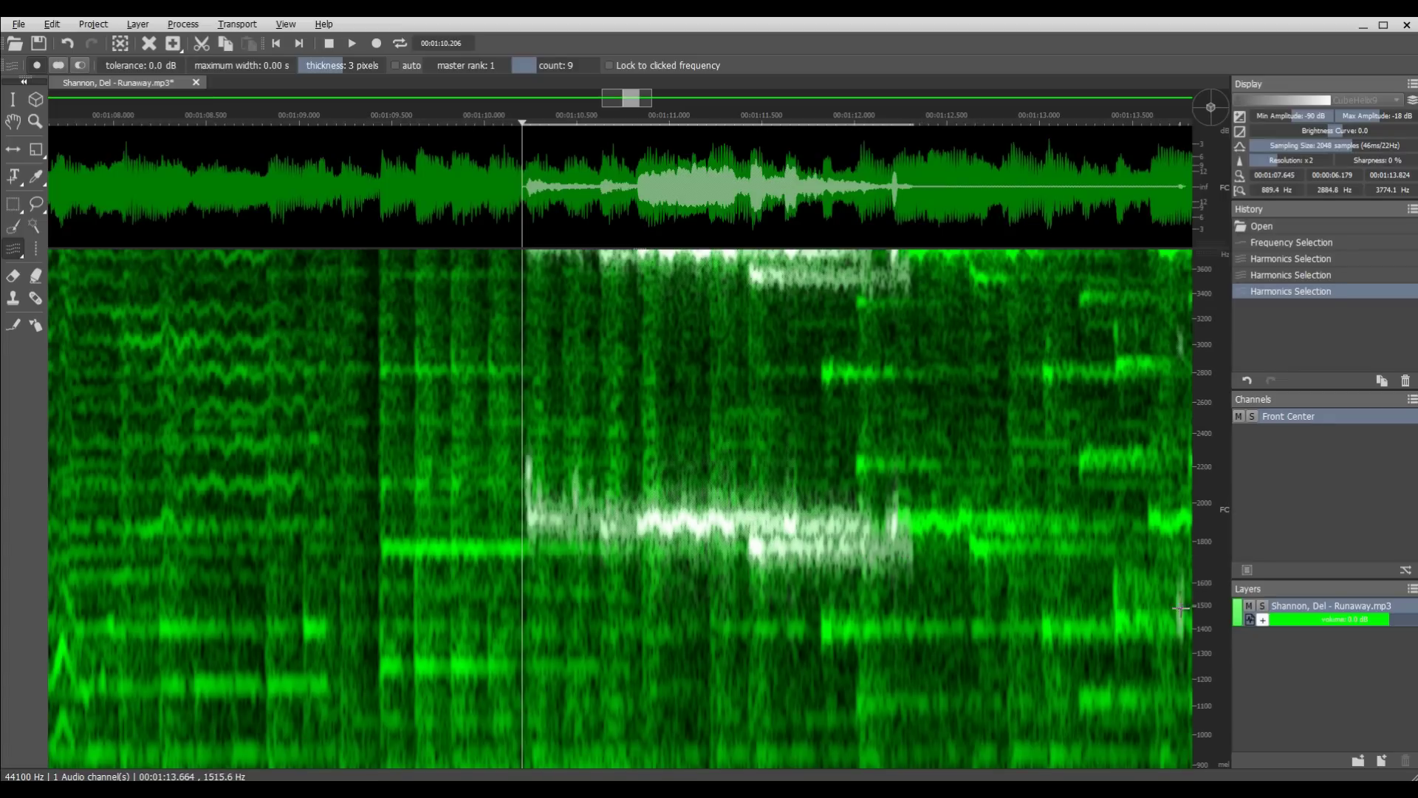
{"action": "scroll", "coordinate": [1206, 627], "scroll_direction": "down", "scroll_amount": 2}
{"action": "key", "text": "space"}
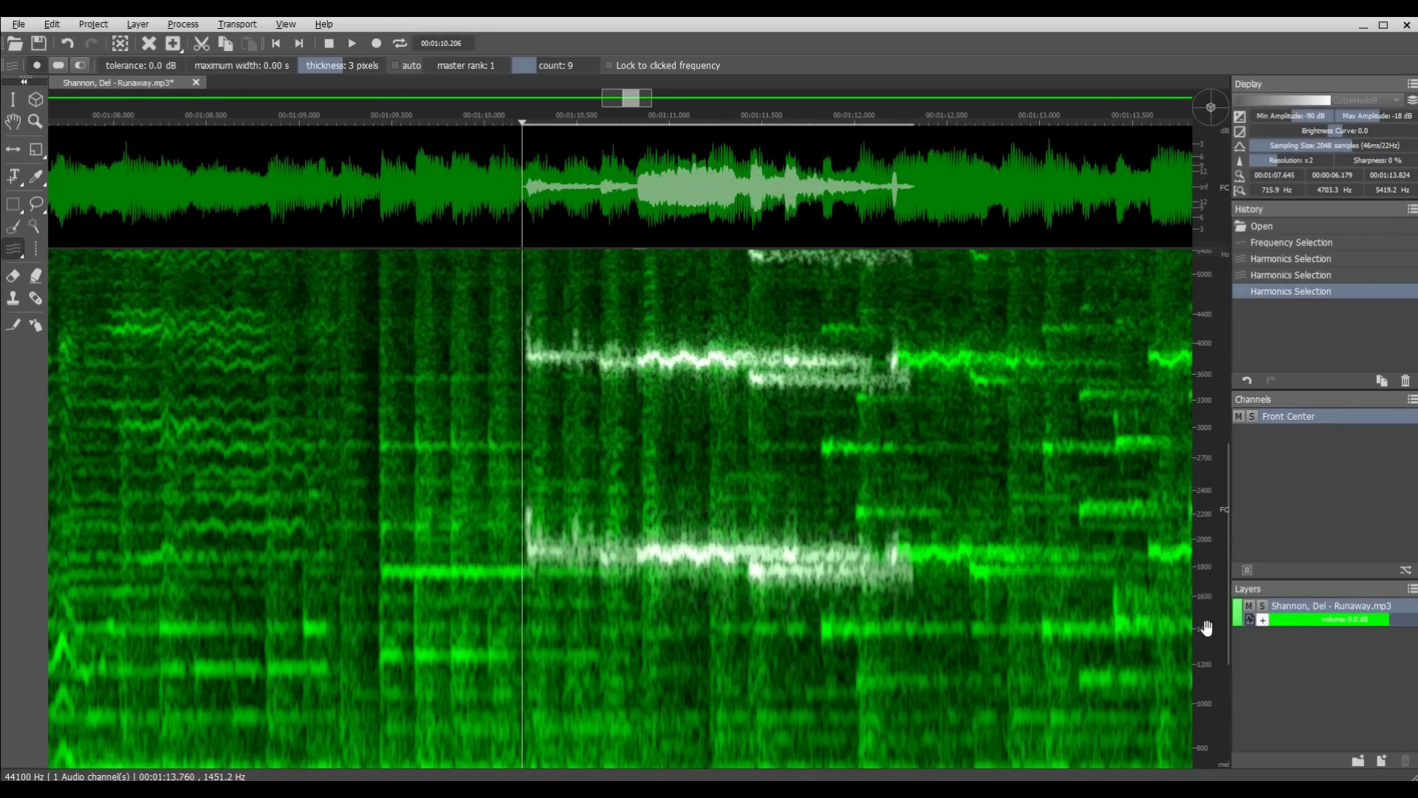
{"action": "scroll", "coordinate": [675, 610], "scroll_direction": "down", "scroll_amount": 1}
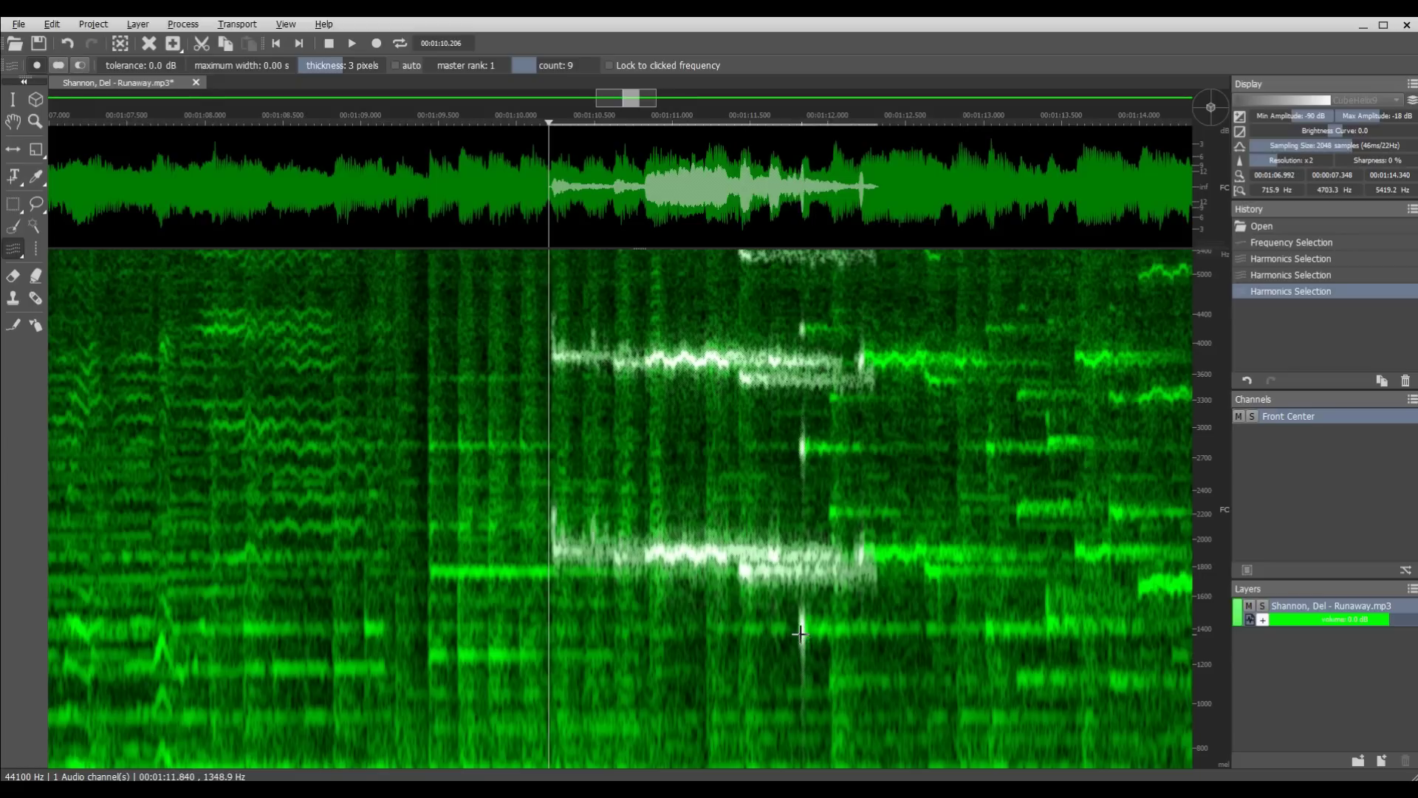
Step: Add the next lower and higher organ notes to the harmonics selection, then play to check
{"action": "left_click_drag", "start_coordinate": [799, 633], "coordinate": [1141, 627]}
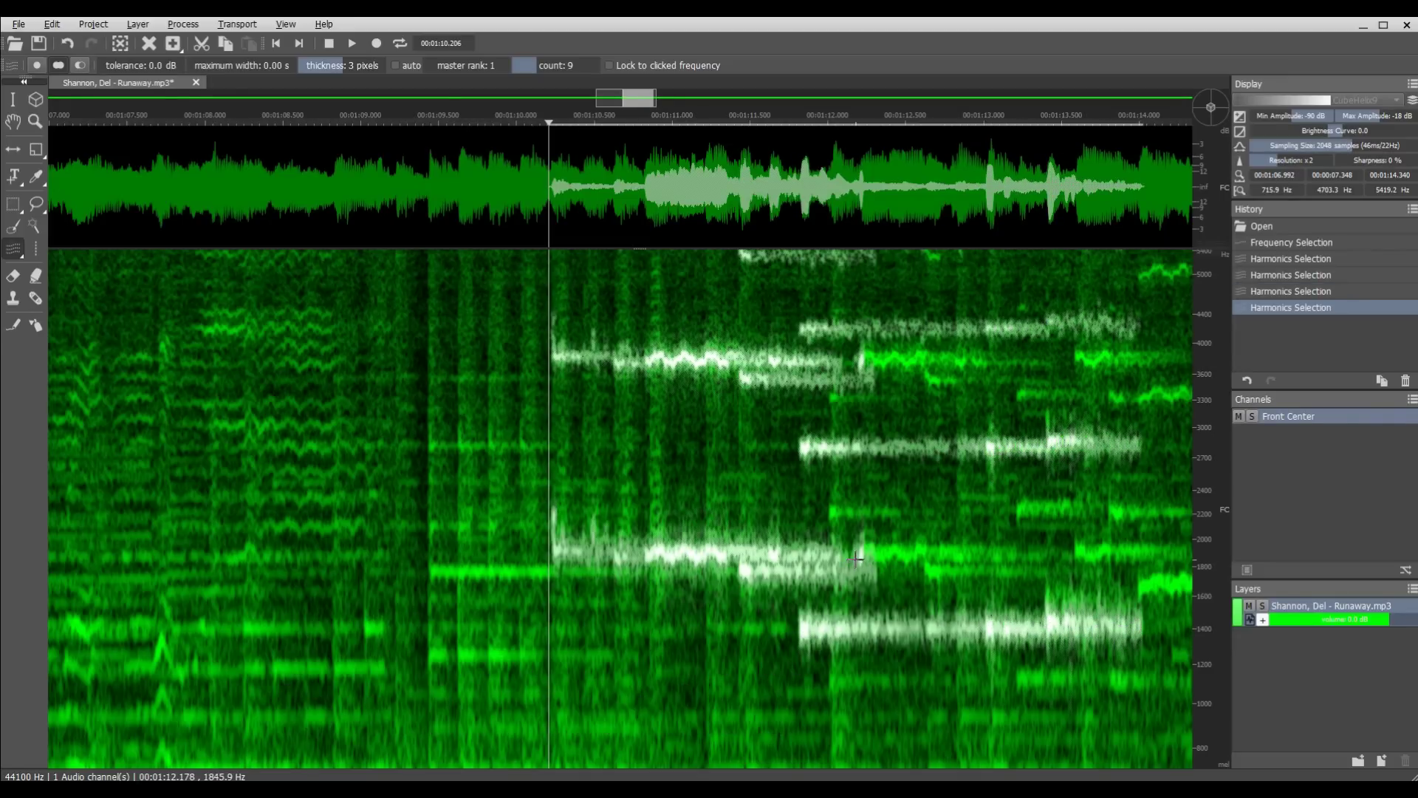
{"action": "left_click_drag", "start_coordinate": [876, 555], "coordinate": [1078, 556]}
{"action": "left_click_drag", "start_coordinate": [927, 570], "coordinate": [1078, 571]}
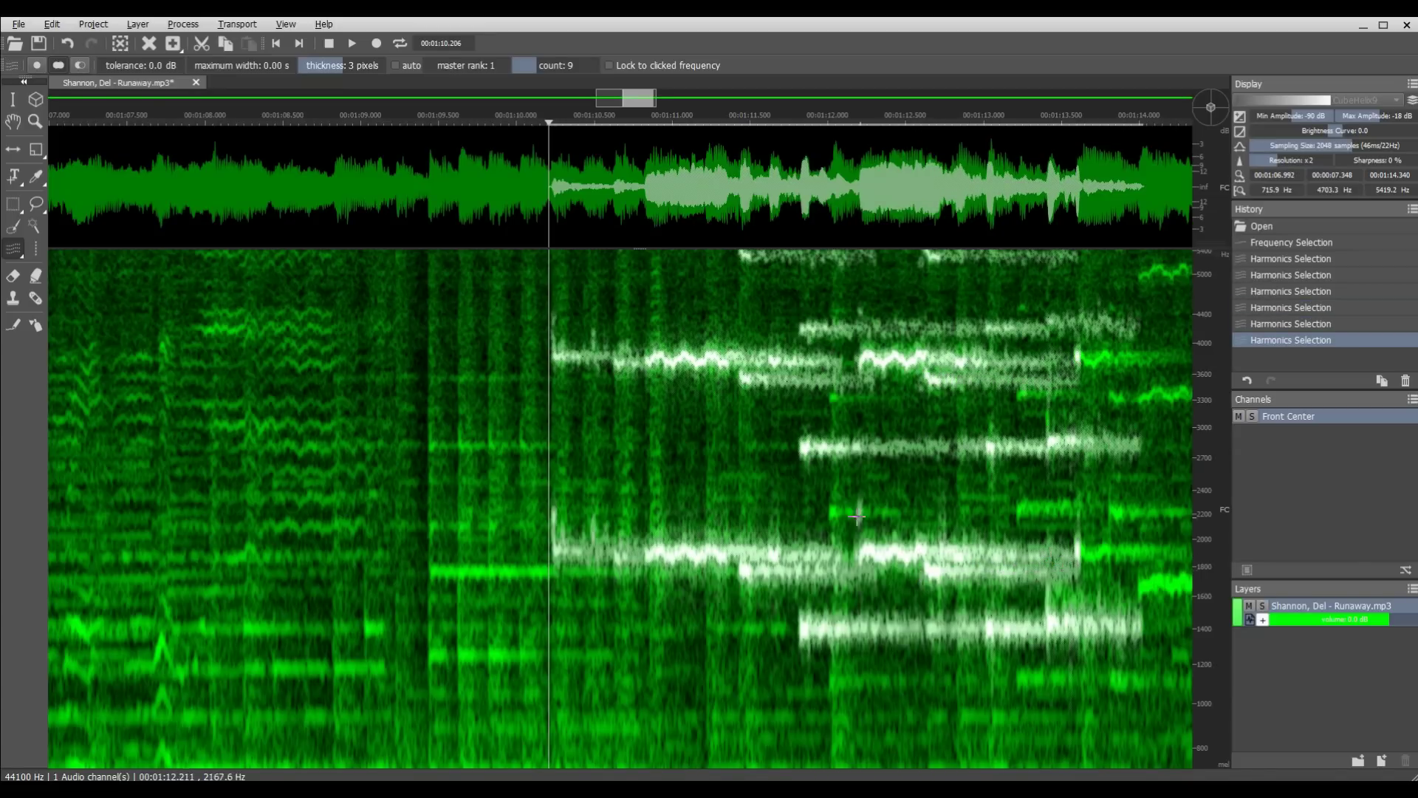
{"action": "left_click_drag", "start_coordinate": [828, 512], "coordinate": [918, 512]}
{"action": "left_click_drag", "start_coordinate": [831, 399], "coordinate": [896, 397]}
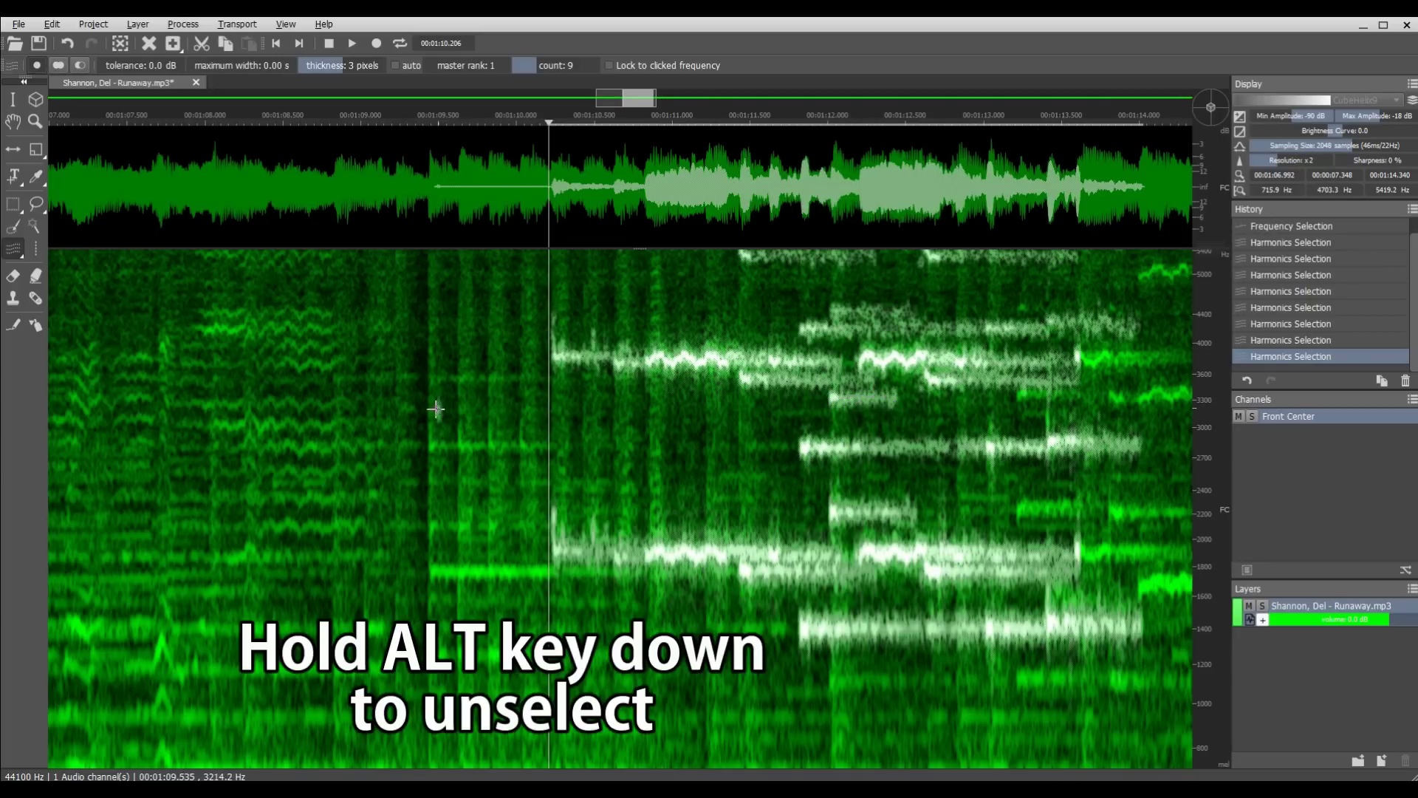
{"action": "scroll", "coordinate": [434, 408], "scroll_direction": "down", "scroll_amount": 1}
{"action": "scroll", "coordinate": [1199, 641], "scroll_direction": "down", "scroll_amount": 2}
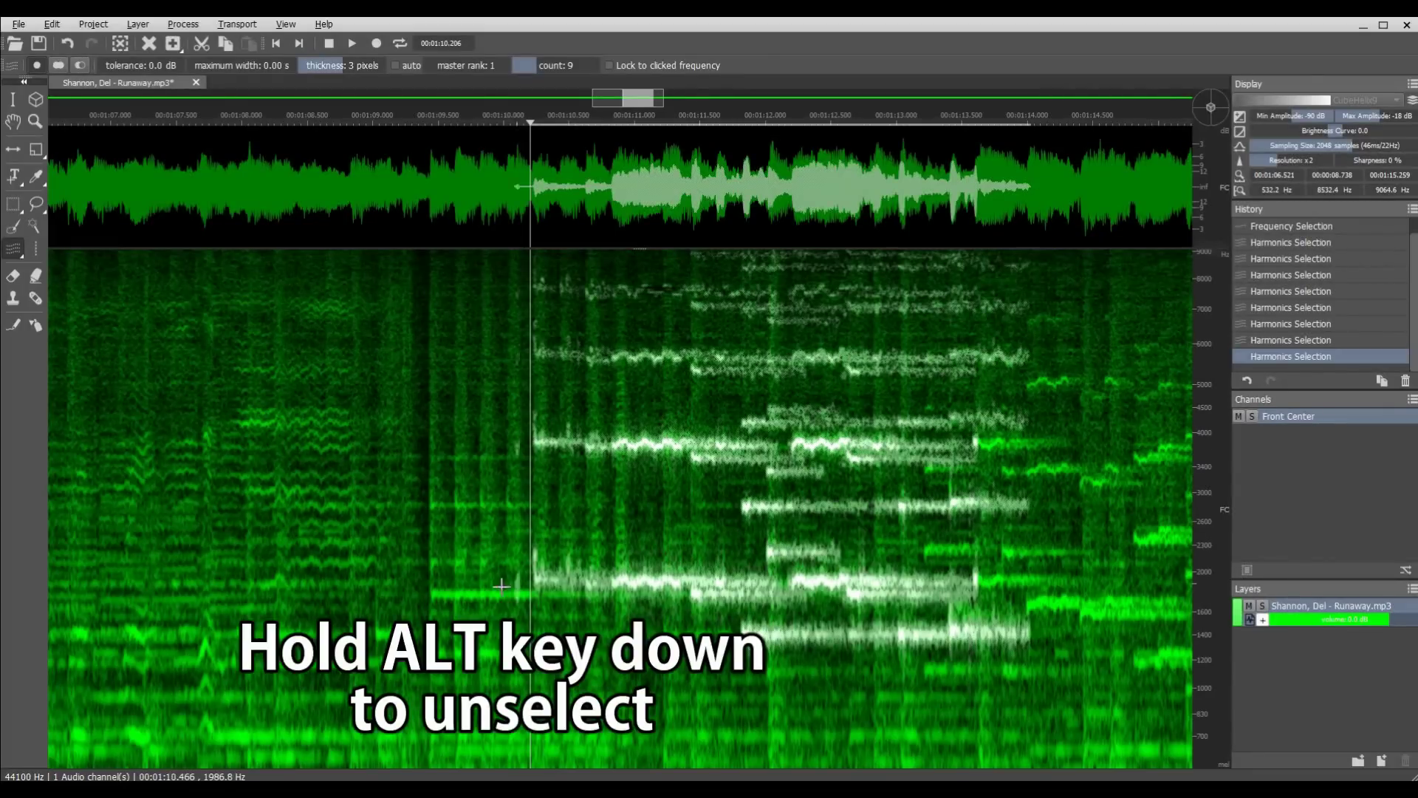
{"action": "key", "text": "space"}
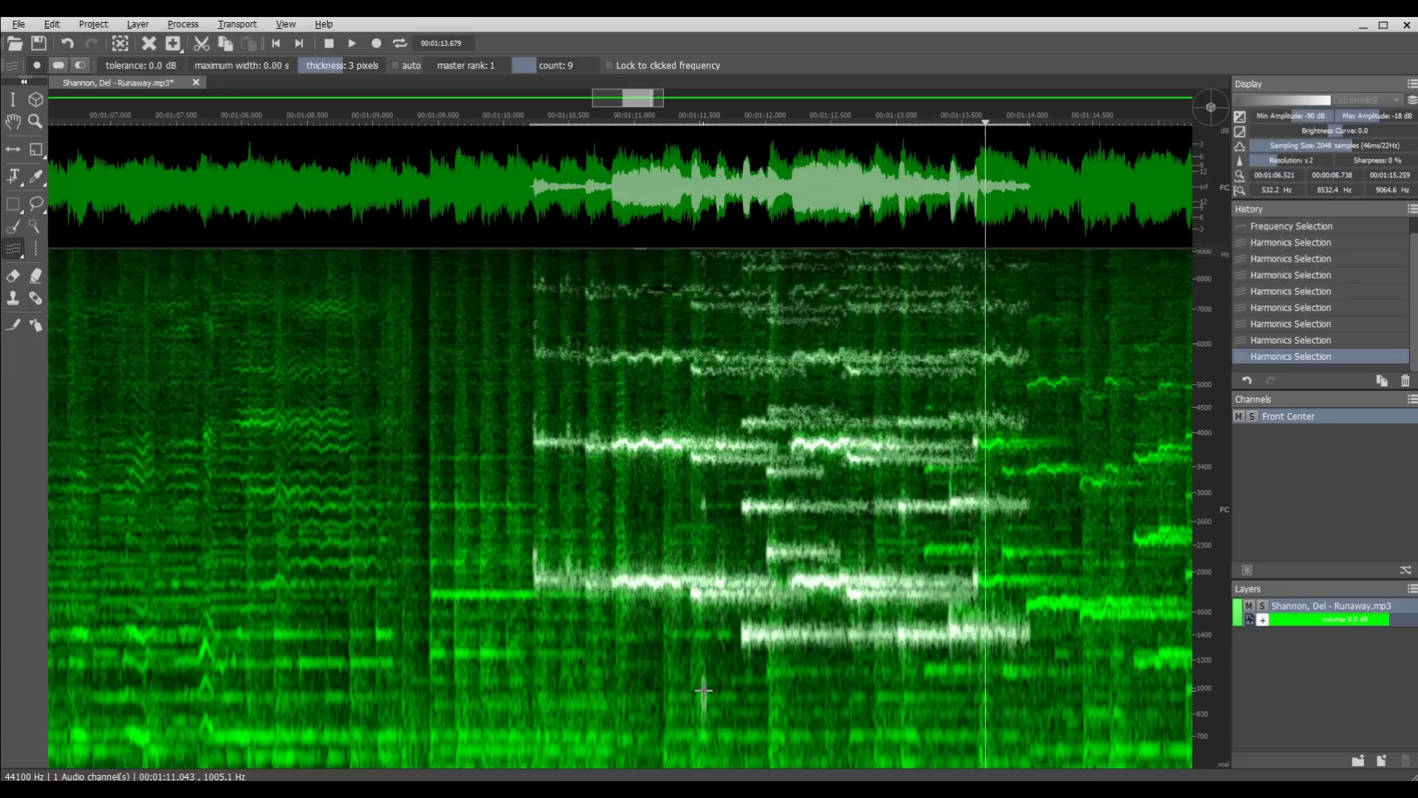
{"action": "key", "text": "space"}
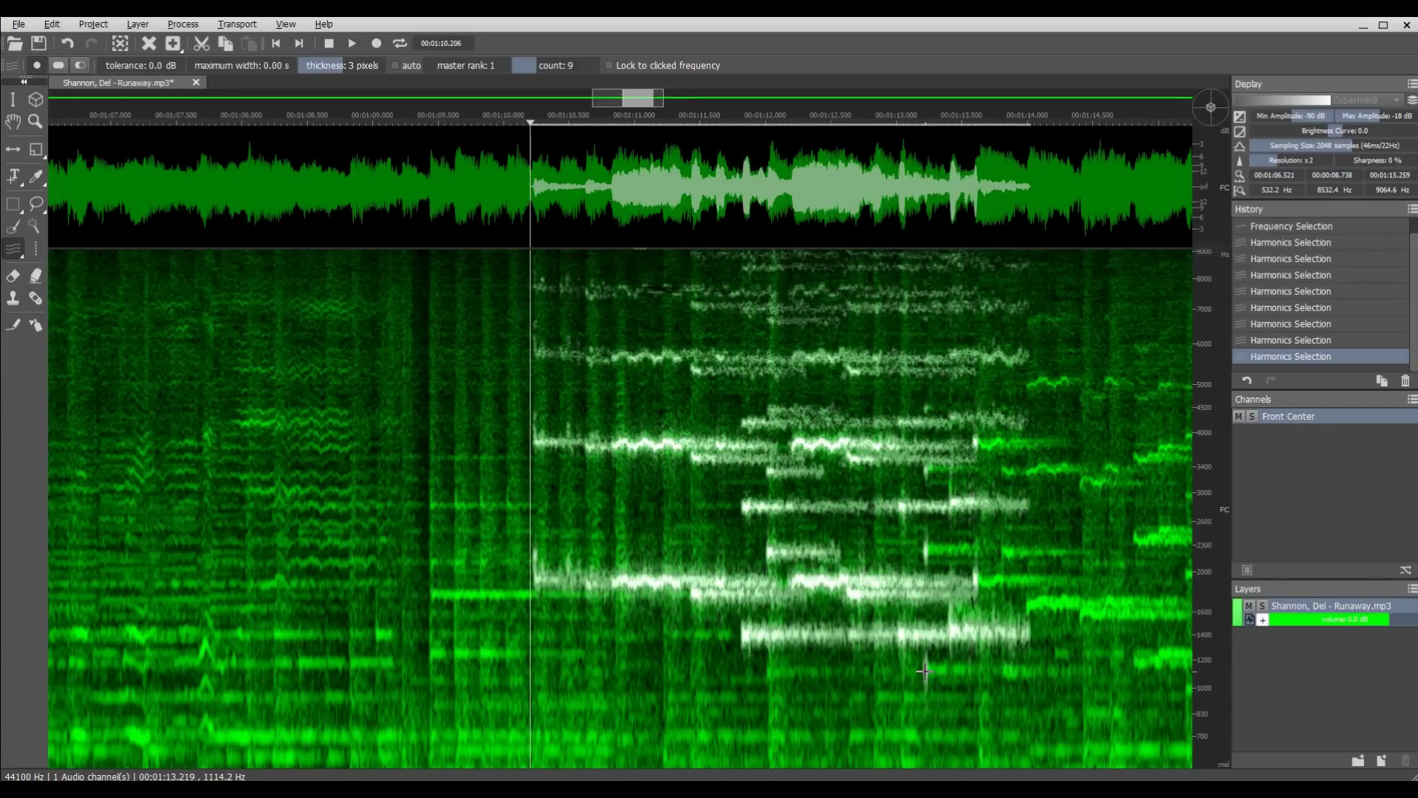
Step: Add organ notes near 1200, 2000, 1250, 1000 and 790 Hz, then show the full 0–22050 Hz range
{"action": "left_click_drag", "start_coordinate": [923, 671], "coordinate": [1056, 671]}
{"action": "mouse_move", "coordinate": [975, 583]}
{"action": "left_mouse_down"}
{"action": "mouse_move", "coordinate": [1080, 583]}
{"action": "mouse_move", "coordinate": [1028, 603]}
{"action": "mouse_move", "coordinate": [1183, 604]}
{"action": "mouse_move", "coordinate": [1180, 615]}
{"action": "mouse_move", "coordinate": [1080, 615]}
{"action": "left_mouse_up"}
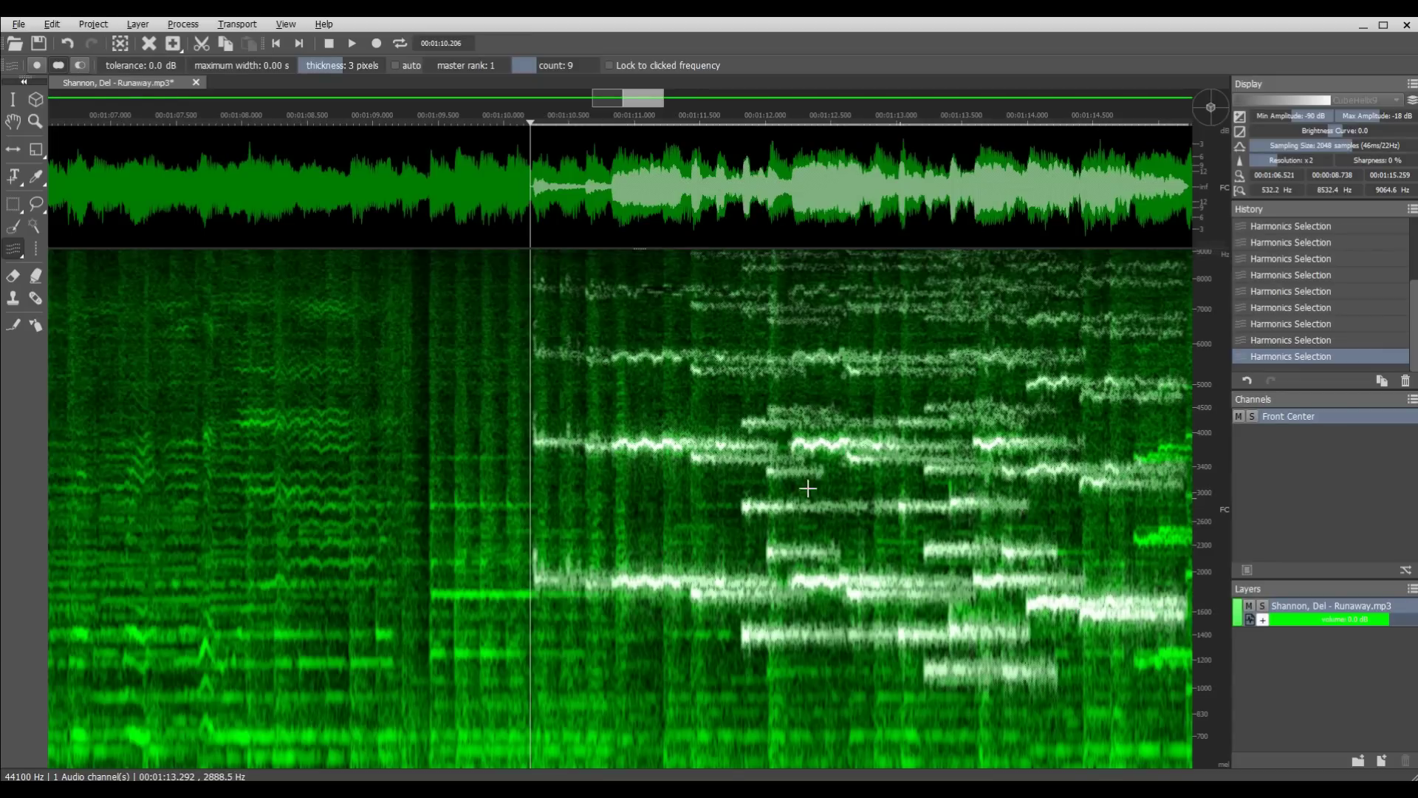
{"action": "scroll", "coordinate": [319, 474], "scroll_direction": "down", "scroll_amount": 1}
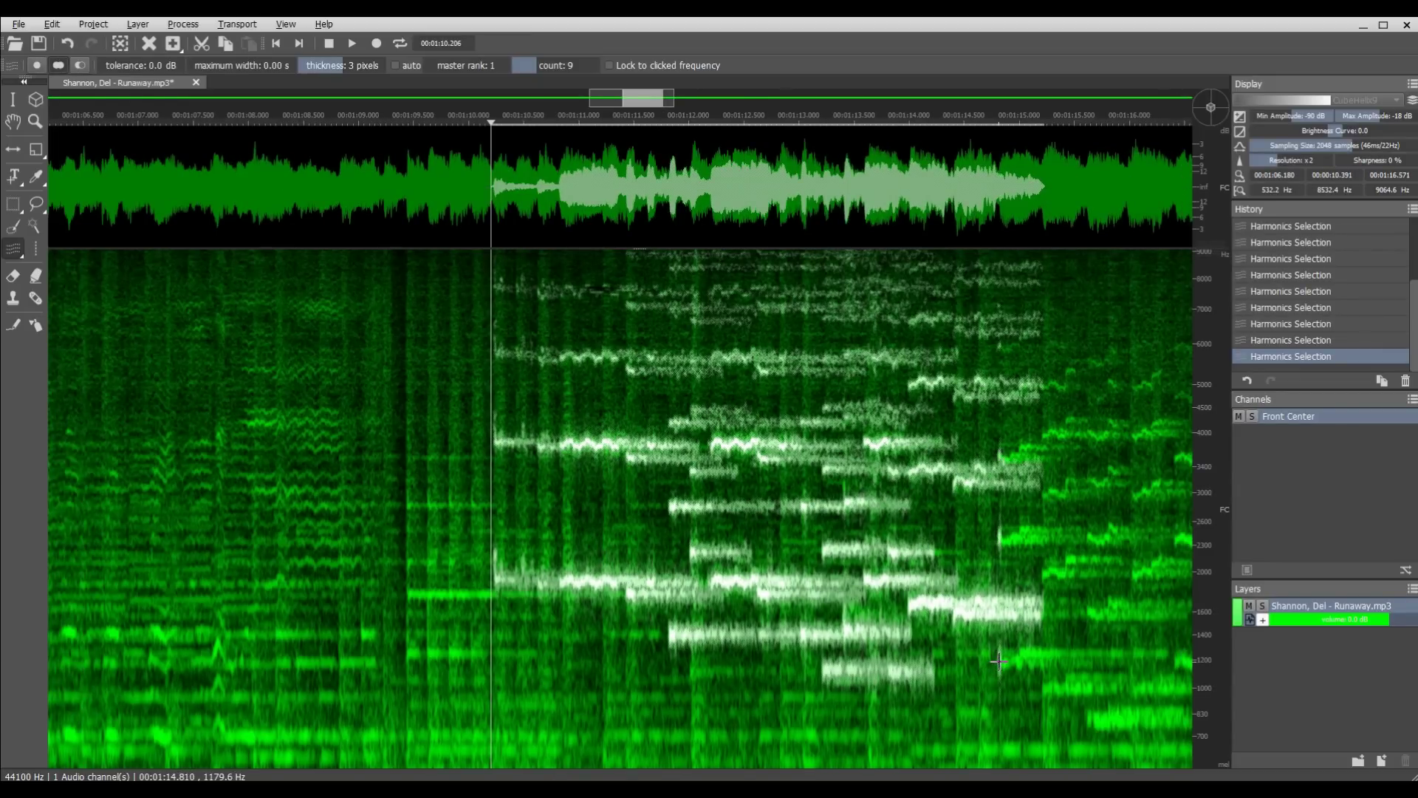
{"action": "left_click_drag", "start_coordinate": [998, 663], "coordinate": [1167, 653]}
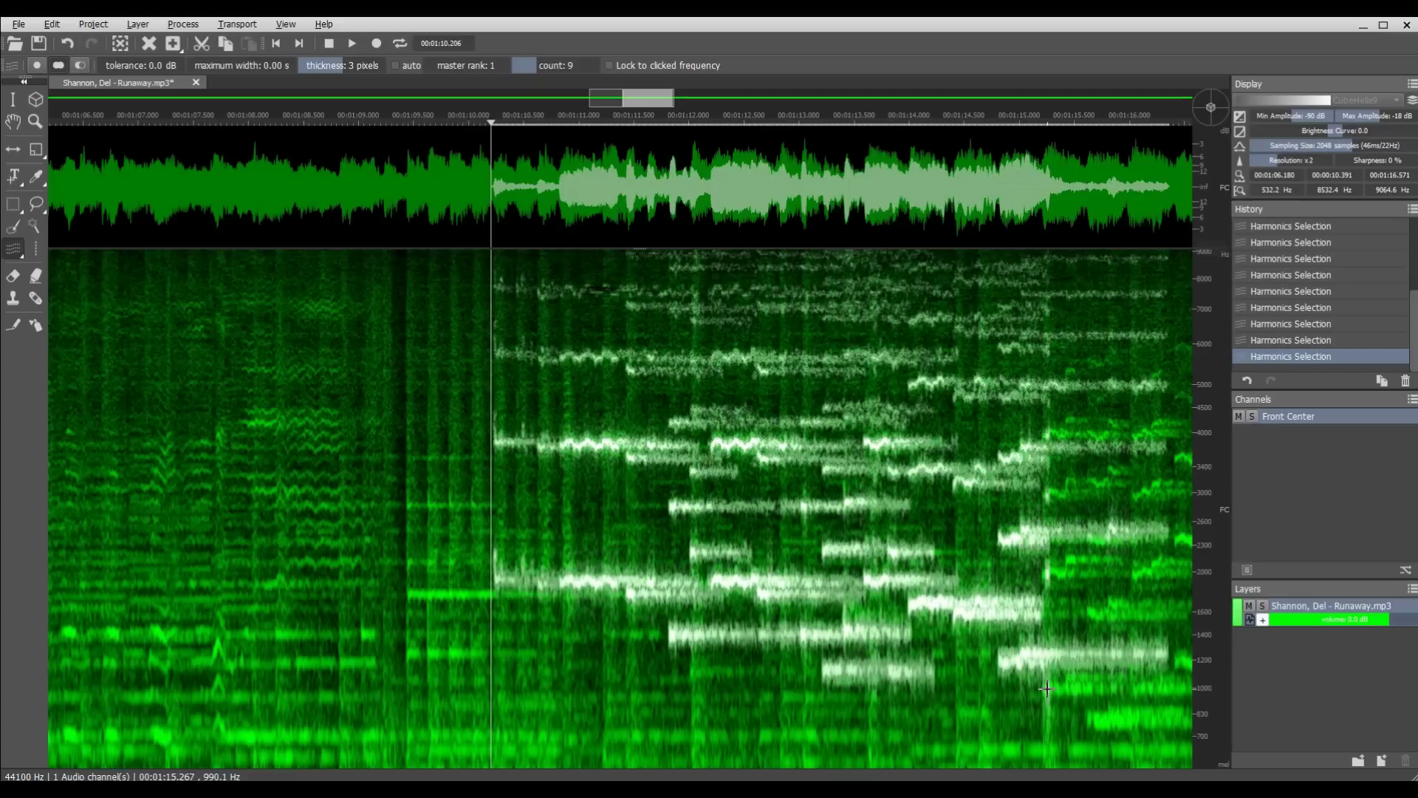
{"action": "mouse_move", "coordinate": [1047, 687]}
{"action": "left_mouse_down"}
{"action": "mouse_move", "coordinate": [1109, 688]}
{"action": "mouse_move", "coordinate": [1076, 677]}
{"action": "mouse_move", "coordinate": [1117, 690]}
{"action": "left_mouse_up"}
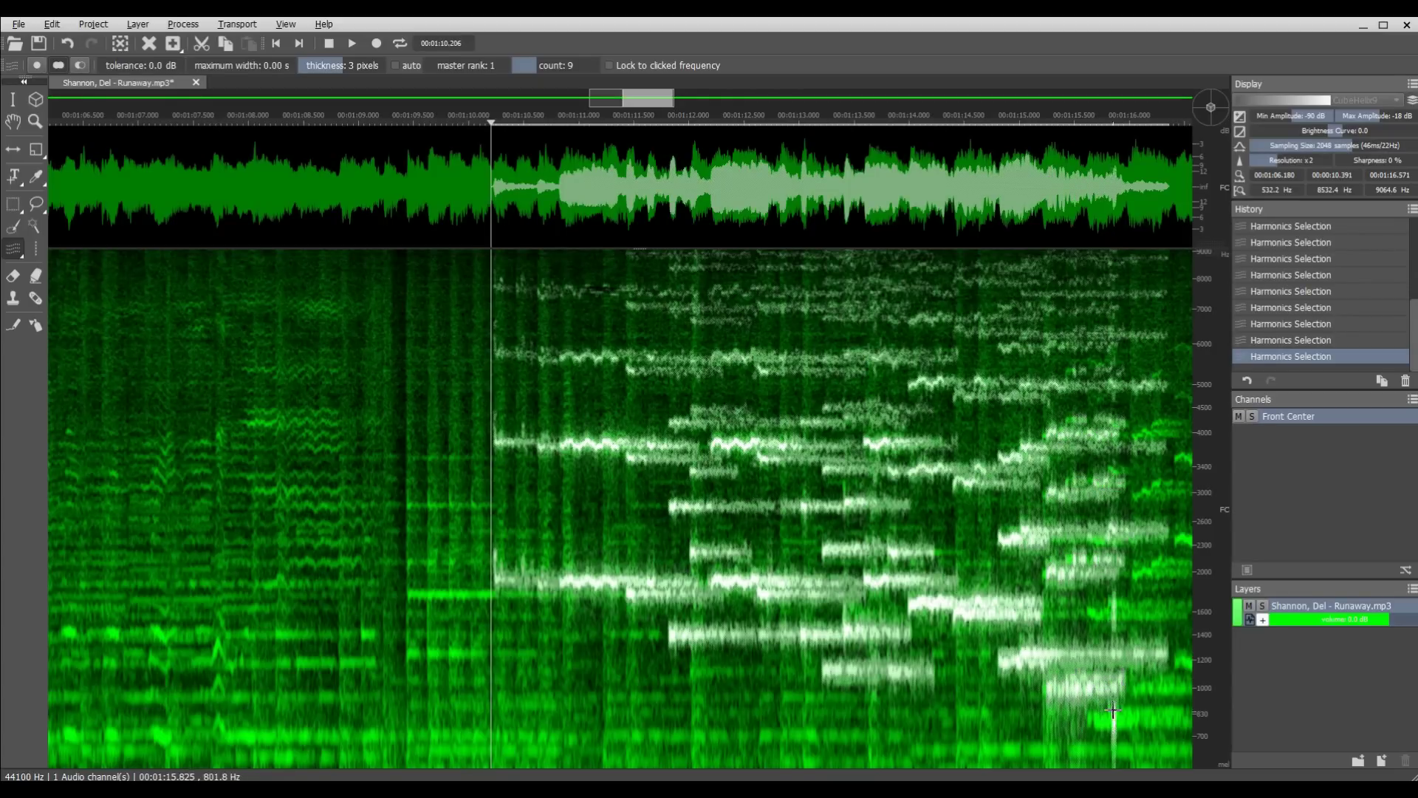
{"action": "scroll", "coordinate": [1035, 752], "scroll_direction": "down", "scroll_amount": 1}
{"action": "scroll", "coordinate": [1209, 745], "scroll_direction": "down", "scroll_amount": 3}
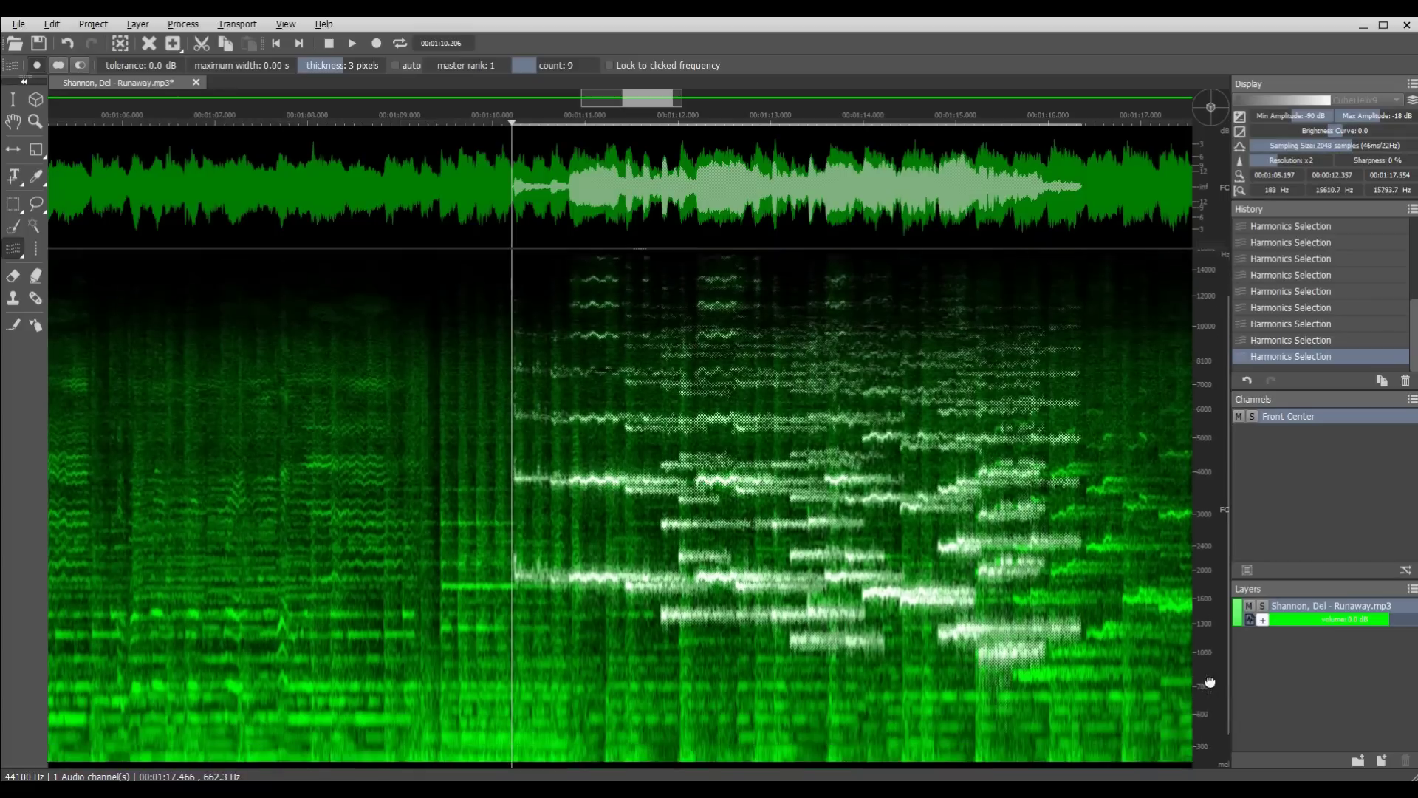
{"action": "scroll", "coordinate": [1143, 696], "scroll_direction": "up", "scroll_amount": 2}
{"action": "left_click_drag", "start_coordinate": [926, 659], "coordinate": [1105, 659]}
{"action": "mouse_move", "coordinate": [993, 637]}
{"action": "left_mouse_down"}
{"action": "mouse_move", "coordinate": [1090, 635]}
{"action": "mouse_move", "coordinate": [1071, 635]}
{"action": "mouse_move", "coordinate": [1110, 617]}
{"action": "mouse_move", "coordinate": [1075, 615]}
{"action": "left_mouse_up"}
{"action": "scroll", "coordinate": [1037, 617], "scroll_direction": "down", "scroll_amount": 1}
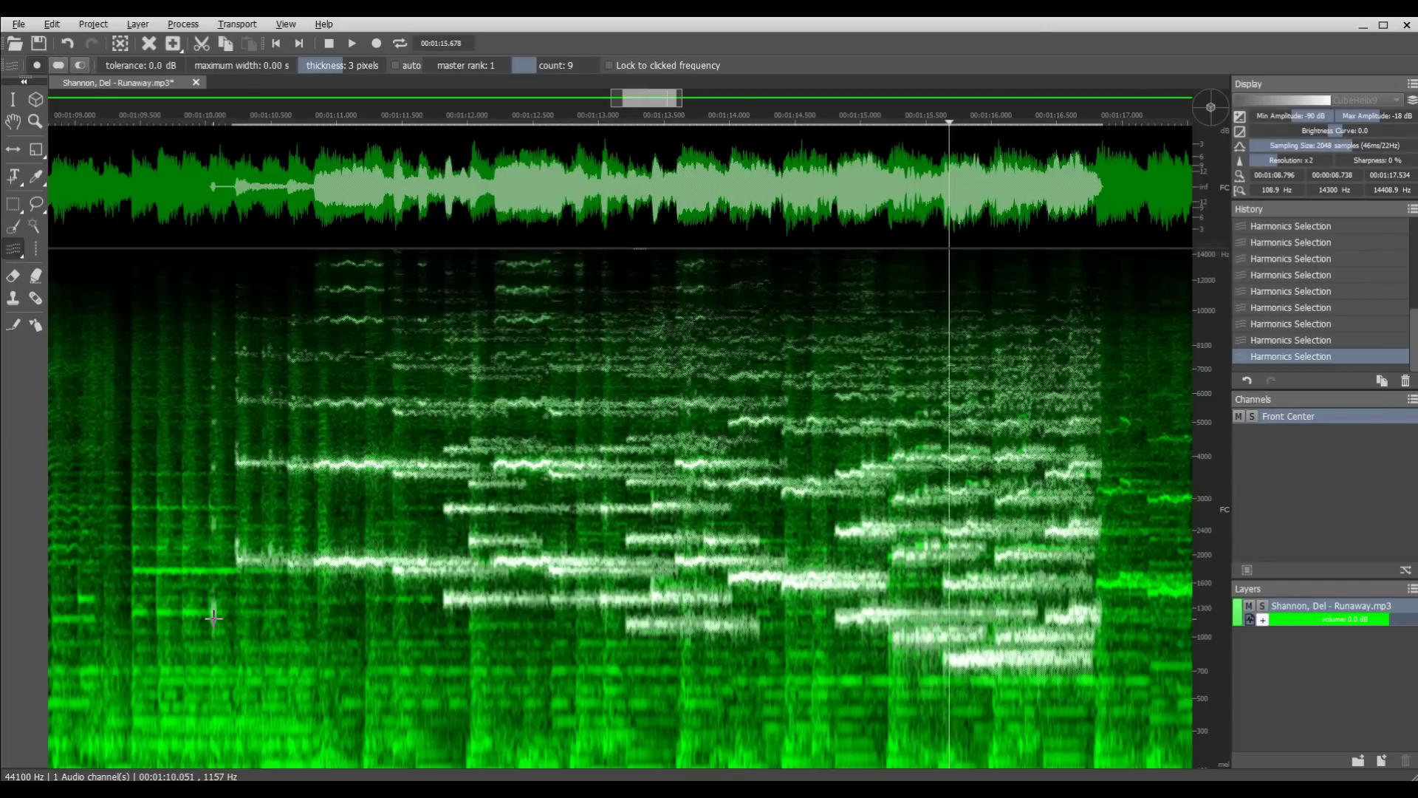
{"action": "double_click", "coordinate": [1220, 669]}
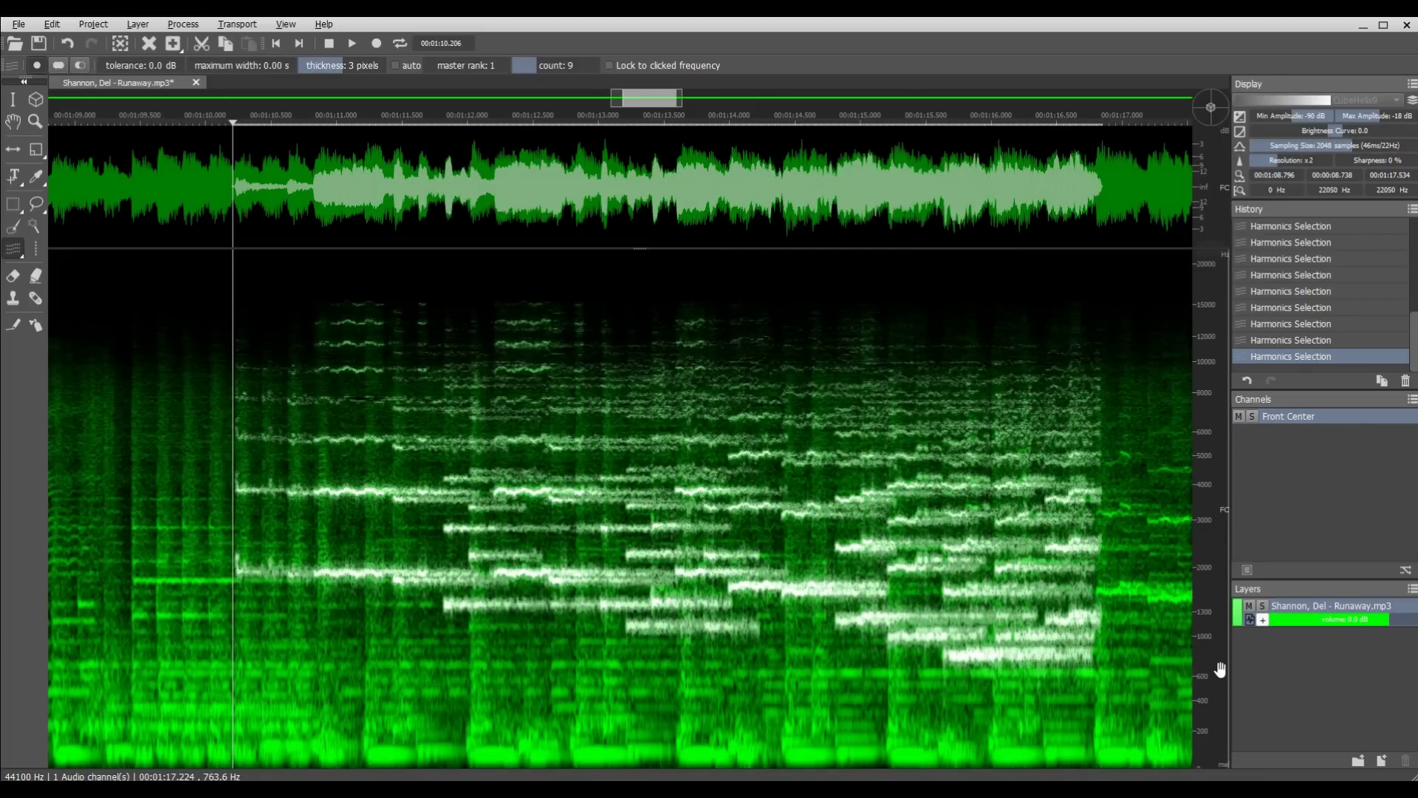
Step: Cut the selected organ notes and overtones with Ctrl+X
{"action": "key", "text": "ctrl+x"}
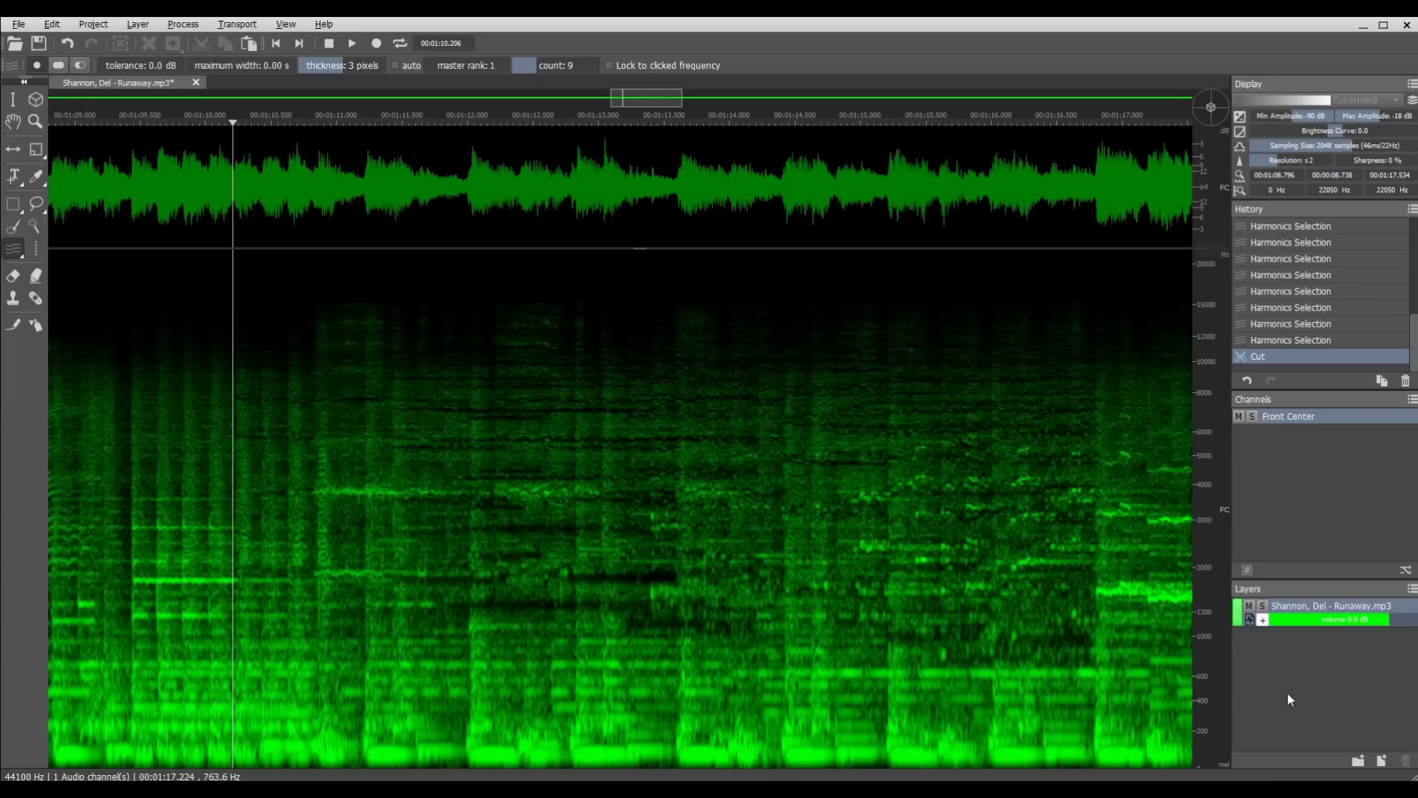
Step: Create a new layer named Organ and paste the cut organ notes into it
{"action": "left_click", "coordinate": [1382, 761]}
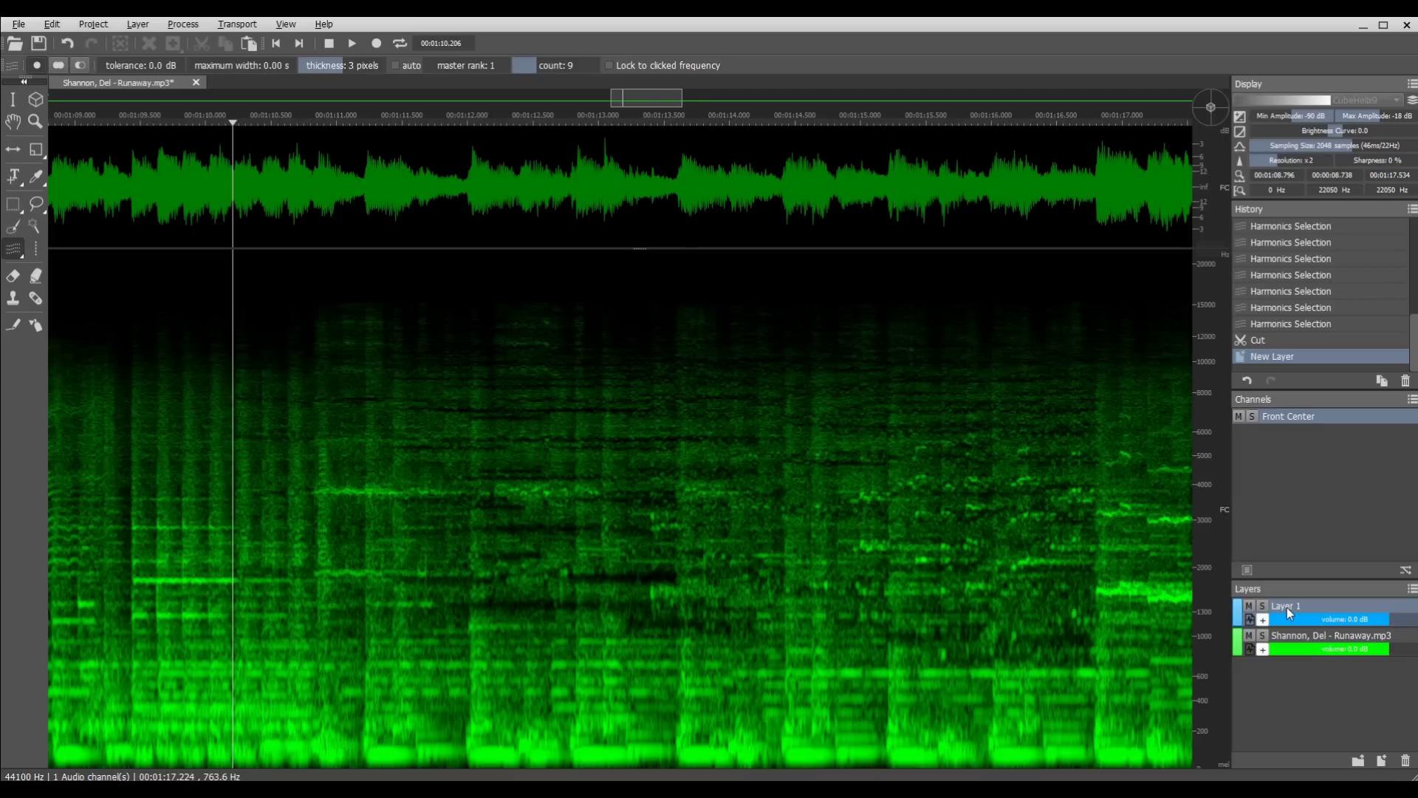
{"action": "type", "text": "Organ"}
{"action": "key", "text": "ctrl+v"}
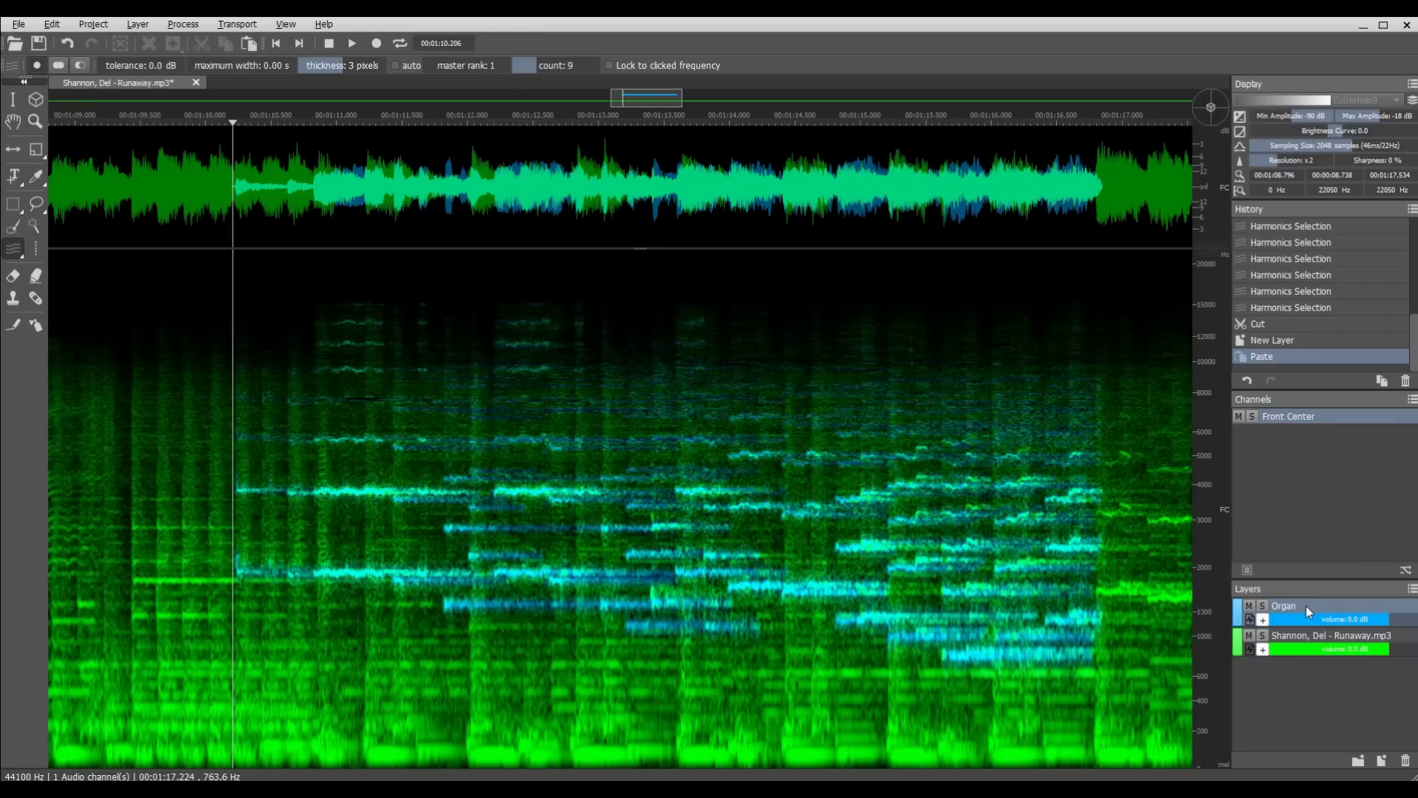
Step: Colour the Organ layer magenta and solo it
{"action": "left_click", "coordinate": [1238, 620]}
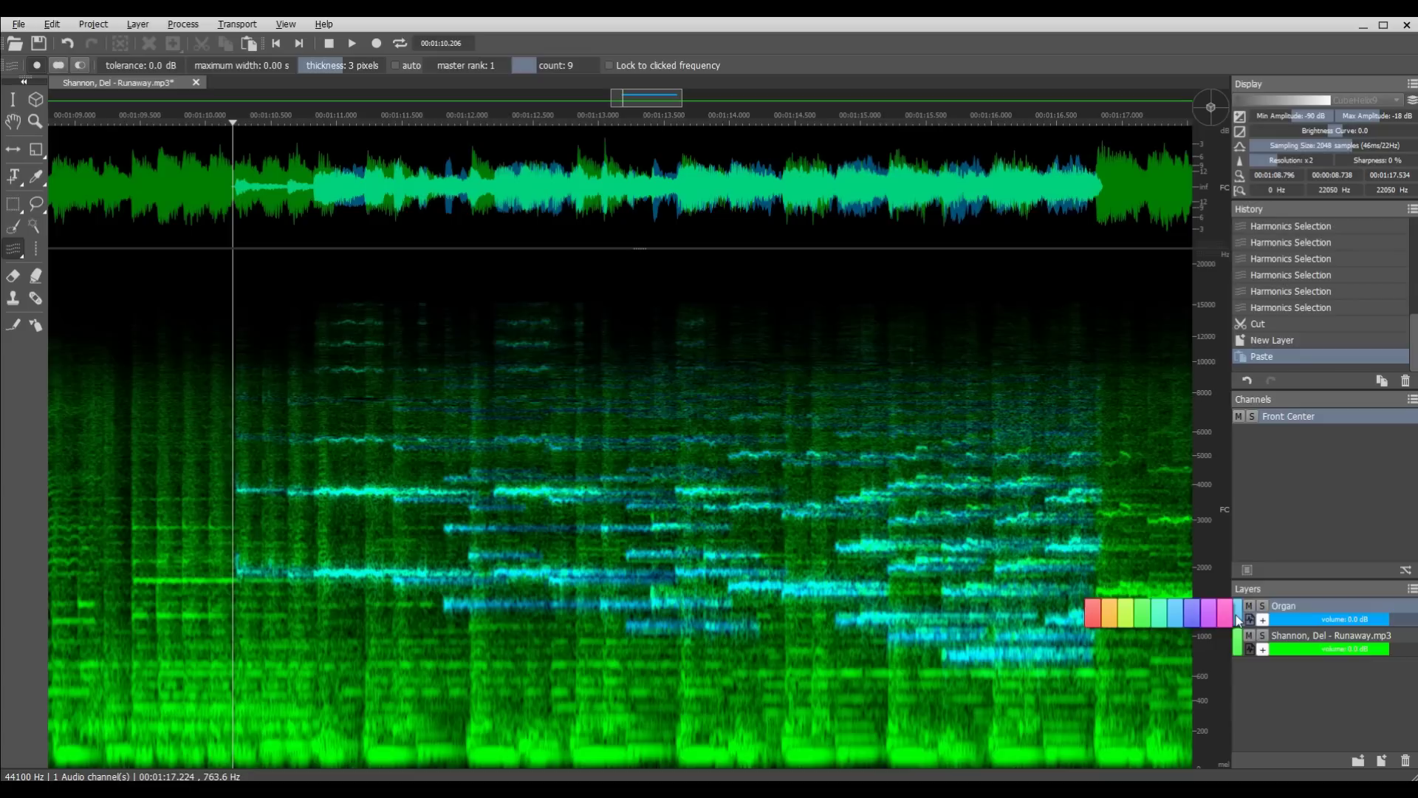
{"action": "left_click", "coordinate": [1220, 612]}
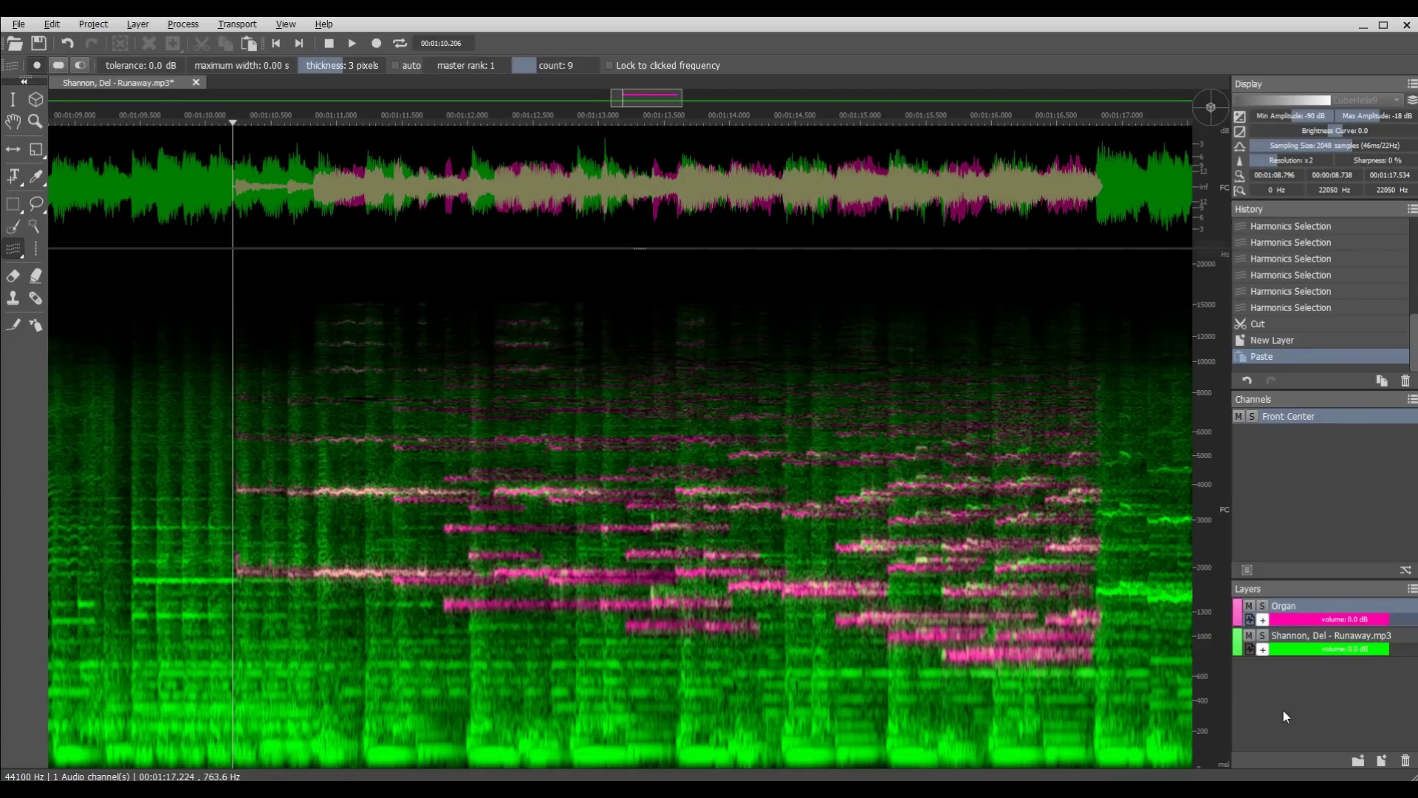
{"action": "left_click", "coordinate": [1262, 606]}
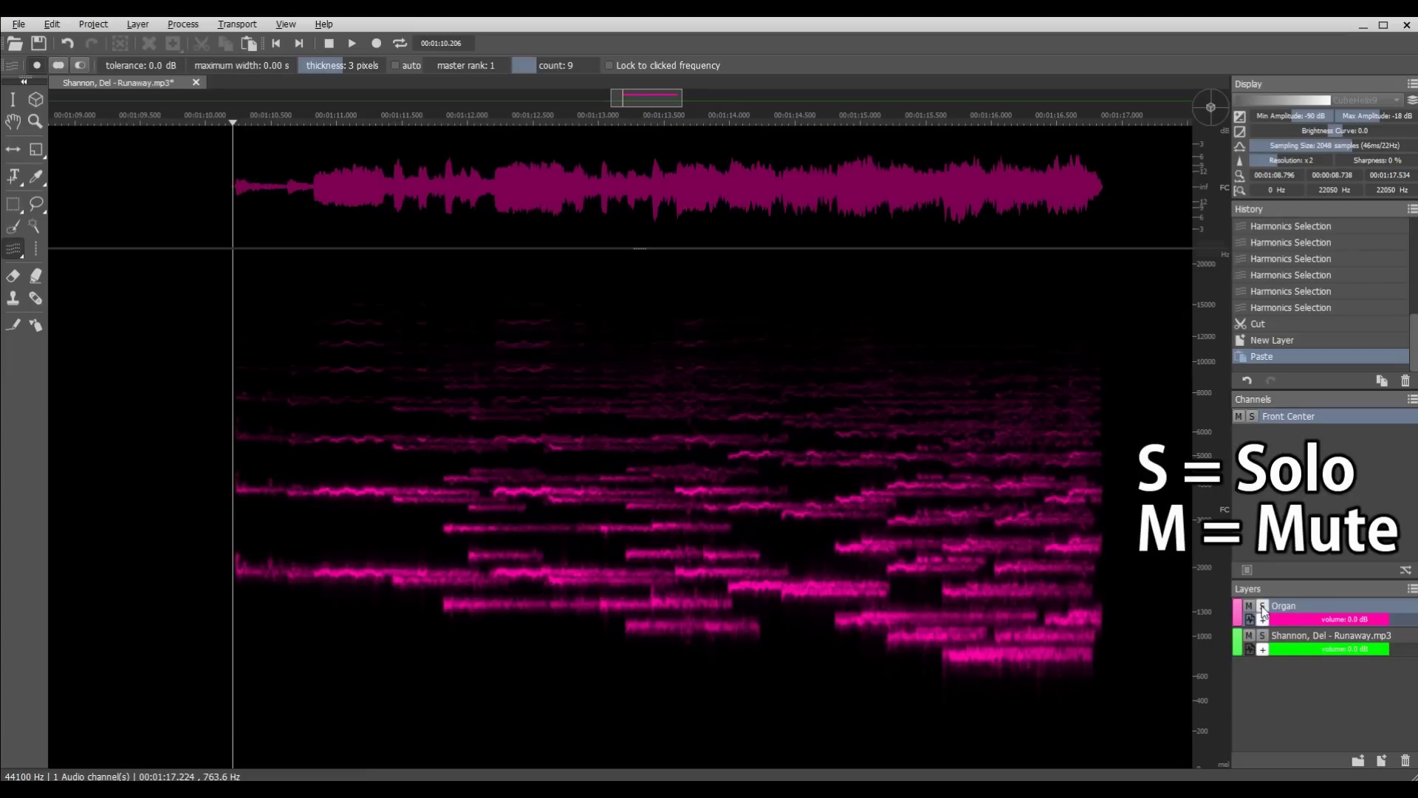
Step: Play the isolated organ, then move the solo to the original Runaway track
{"action": "key", "text": "space"}
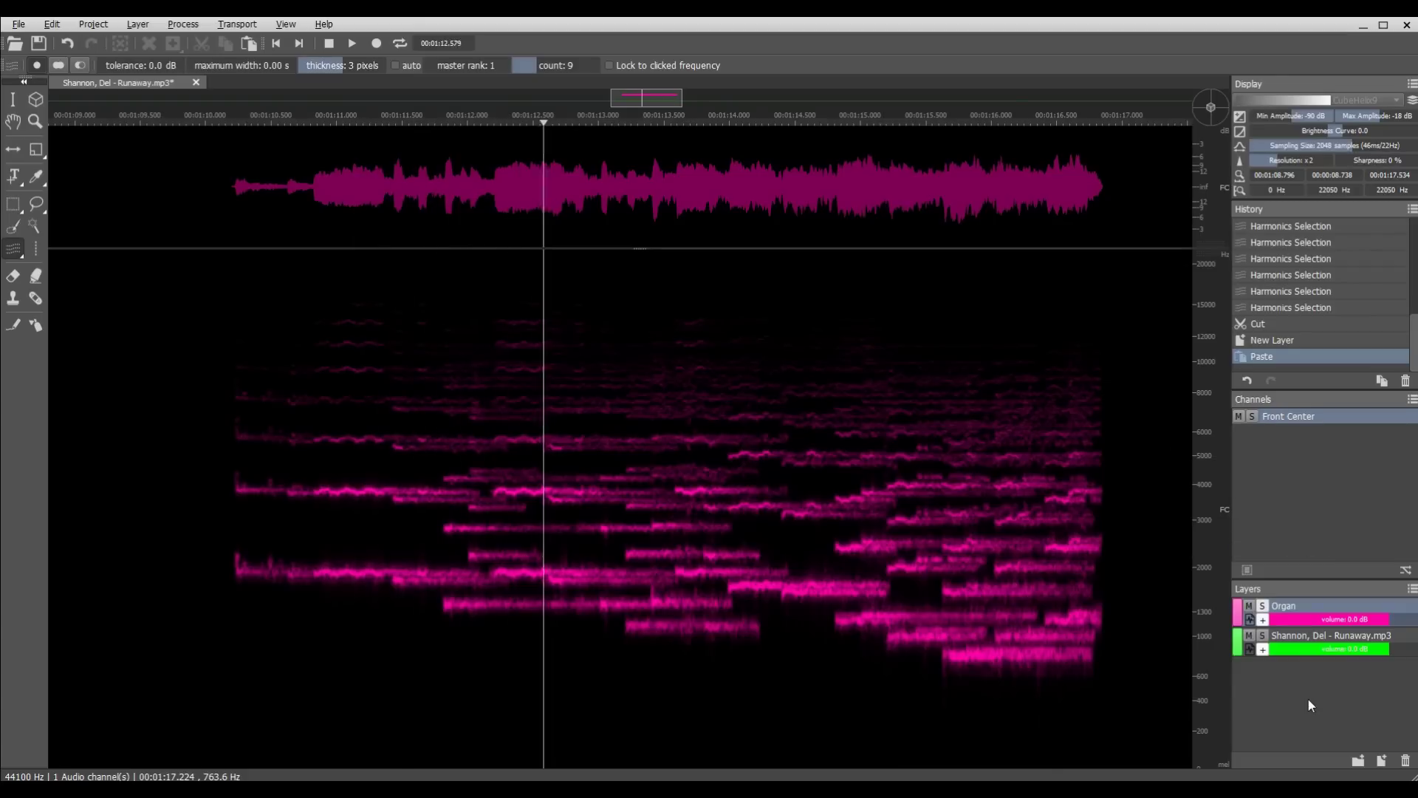
{"action": "key", "text": "space"}
{"action": "left_click", "coordinate": [1263, 606]}
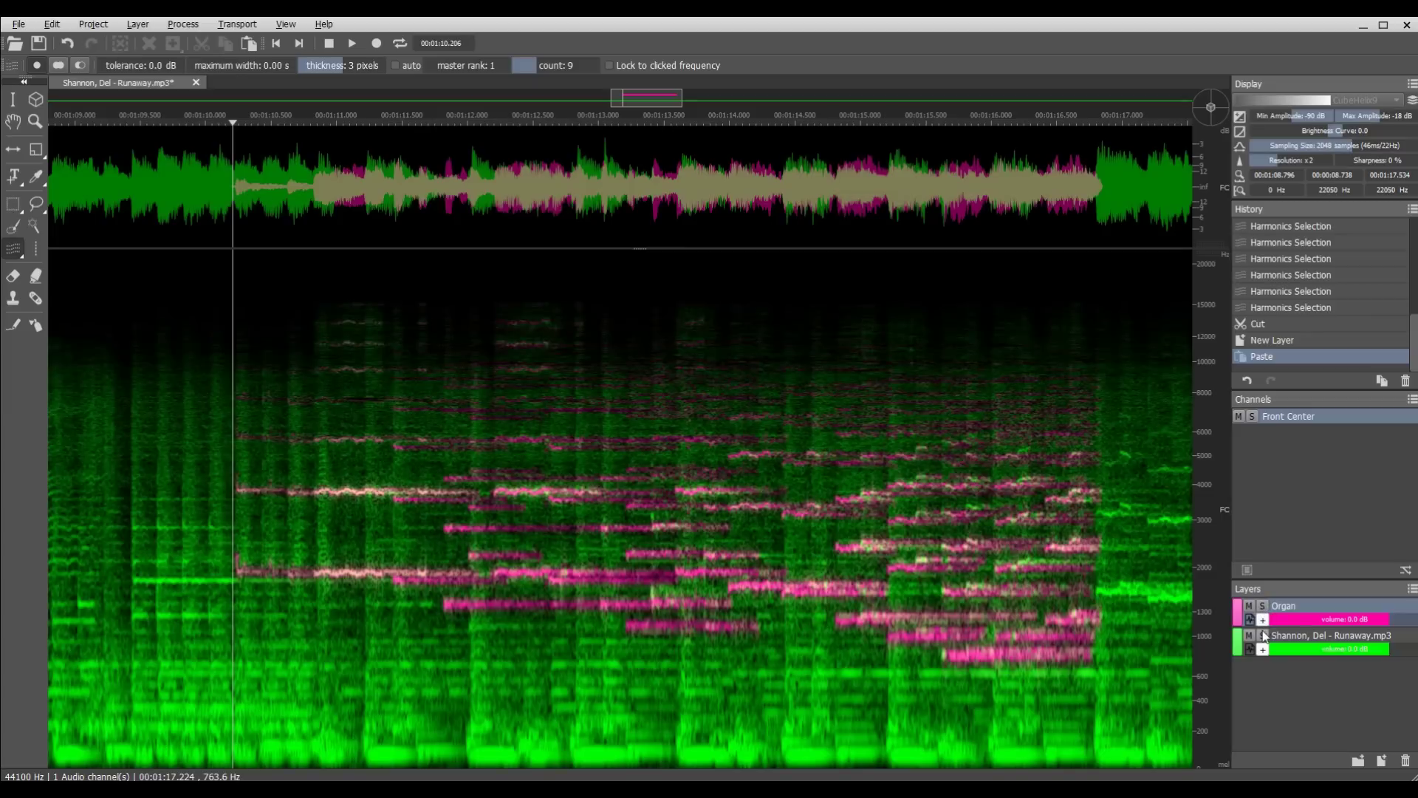
{"action": "left_click", "coordinate": [1262, 637]}
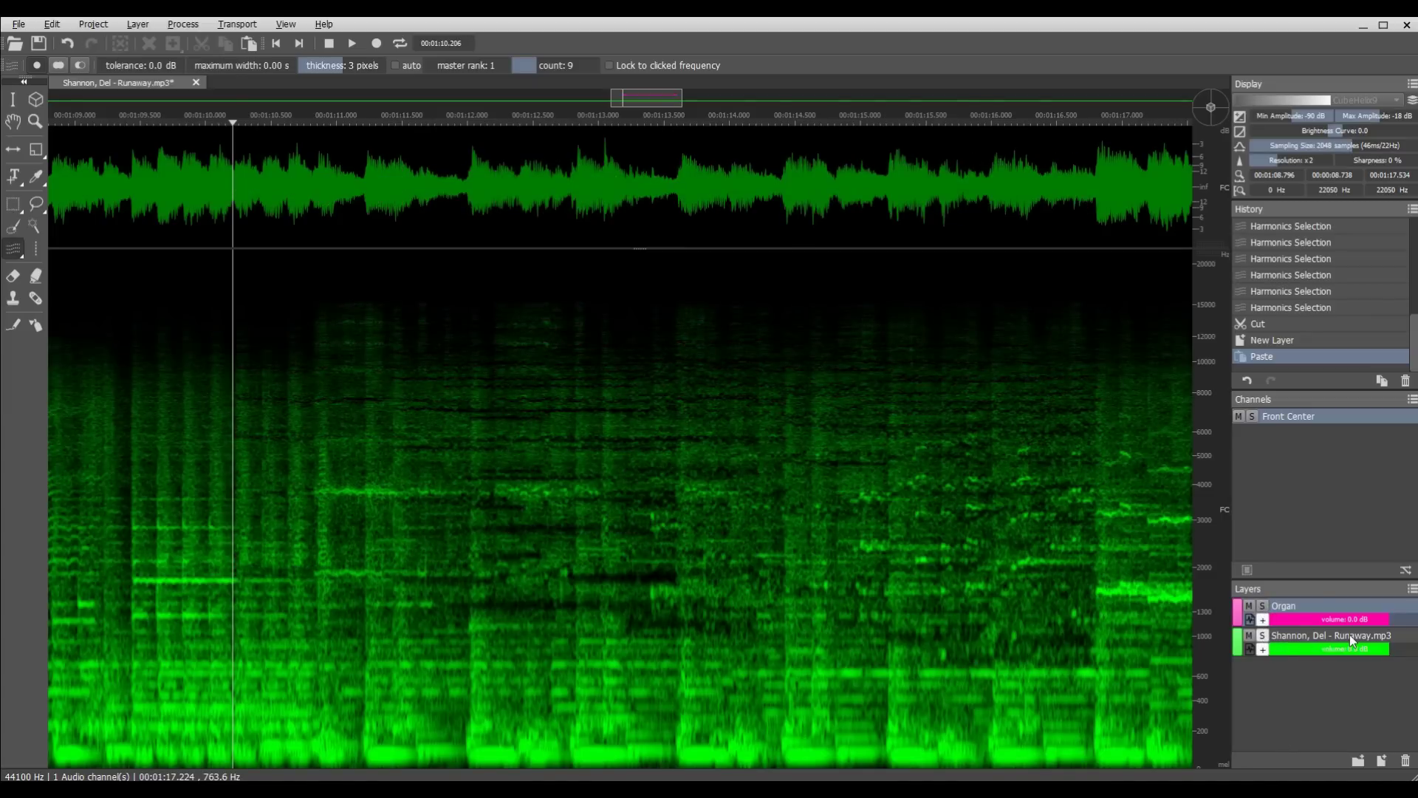
Step: Make the original track the working layer, with 1.0 dB tolerance and 0.80 s maximum width
{"action": "left_click_drag", "start_coordinate": [1349, 635], "coordinate": [340, 624]}
{"action": "left_click", "coordinate": [1305, 639]}
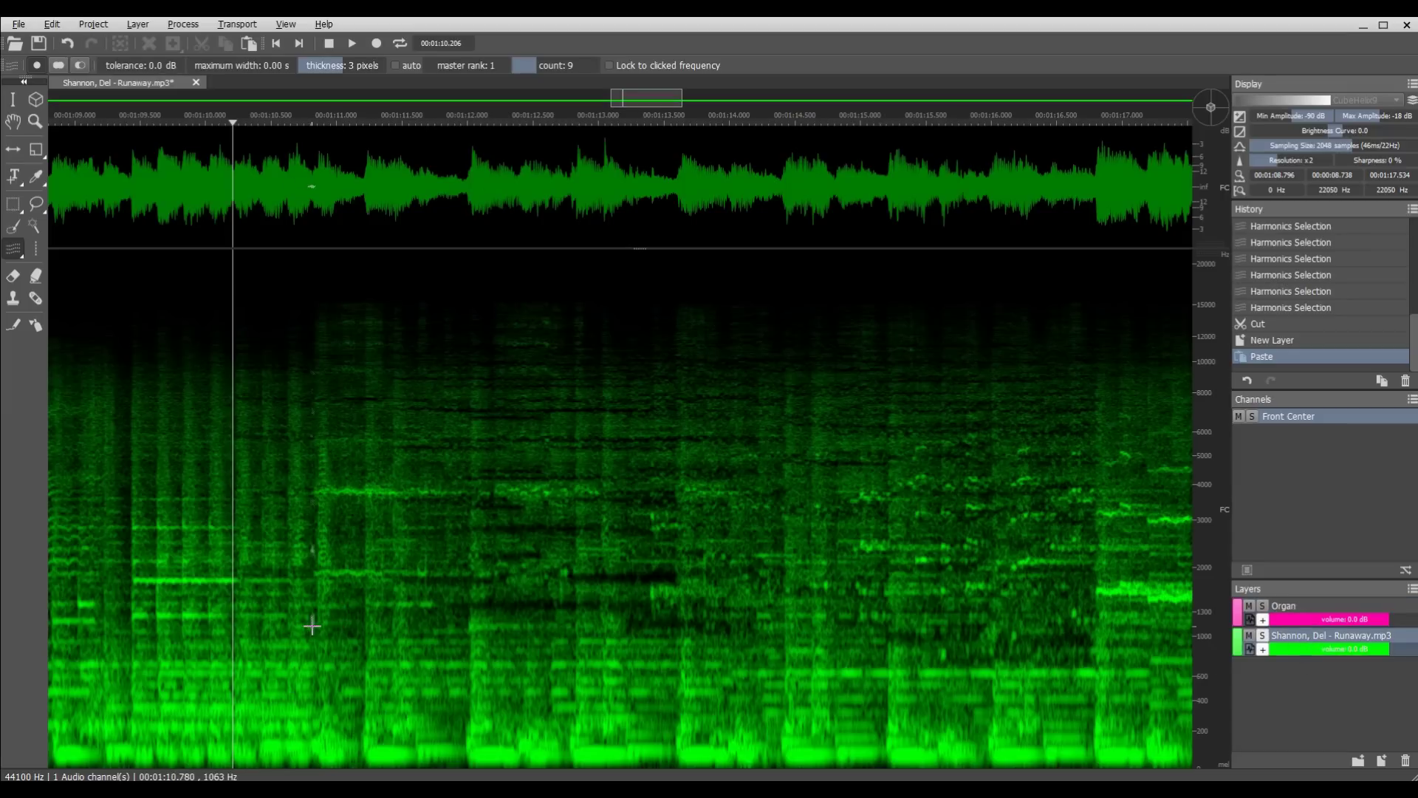
{"action": "scroll", "coordinate": [243, 605], "scroll_direction": "up", "scroll_amount": 1}
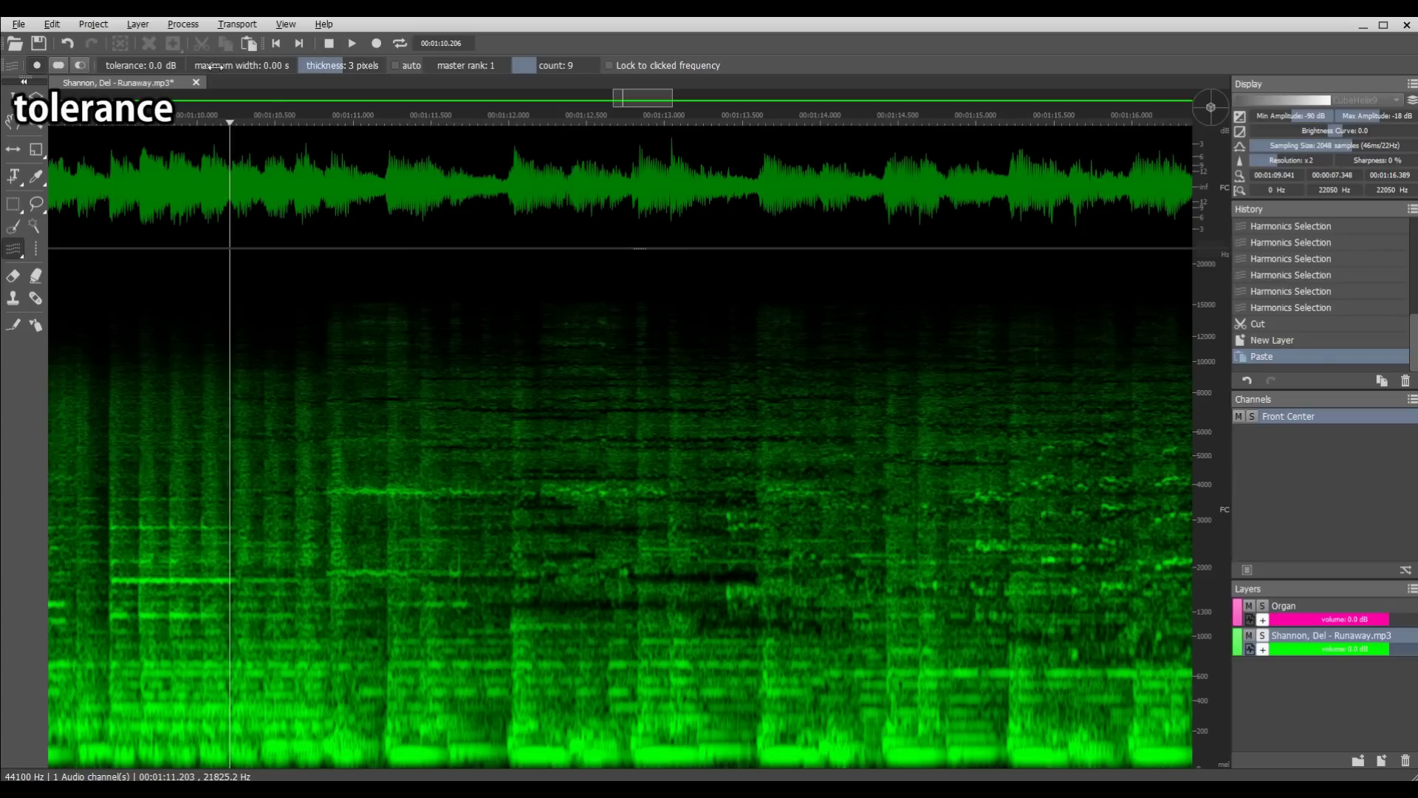
{"action": "left_click", "coordinate": [116, 66]}
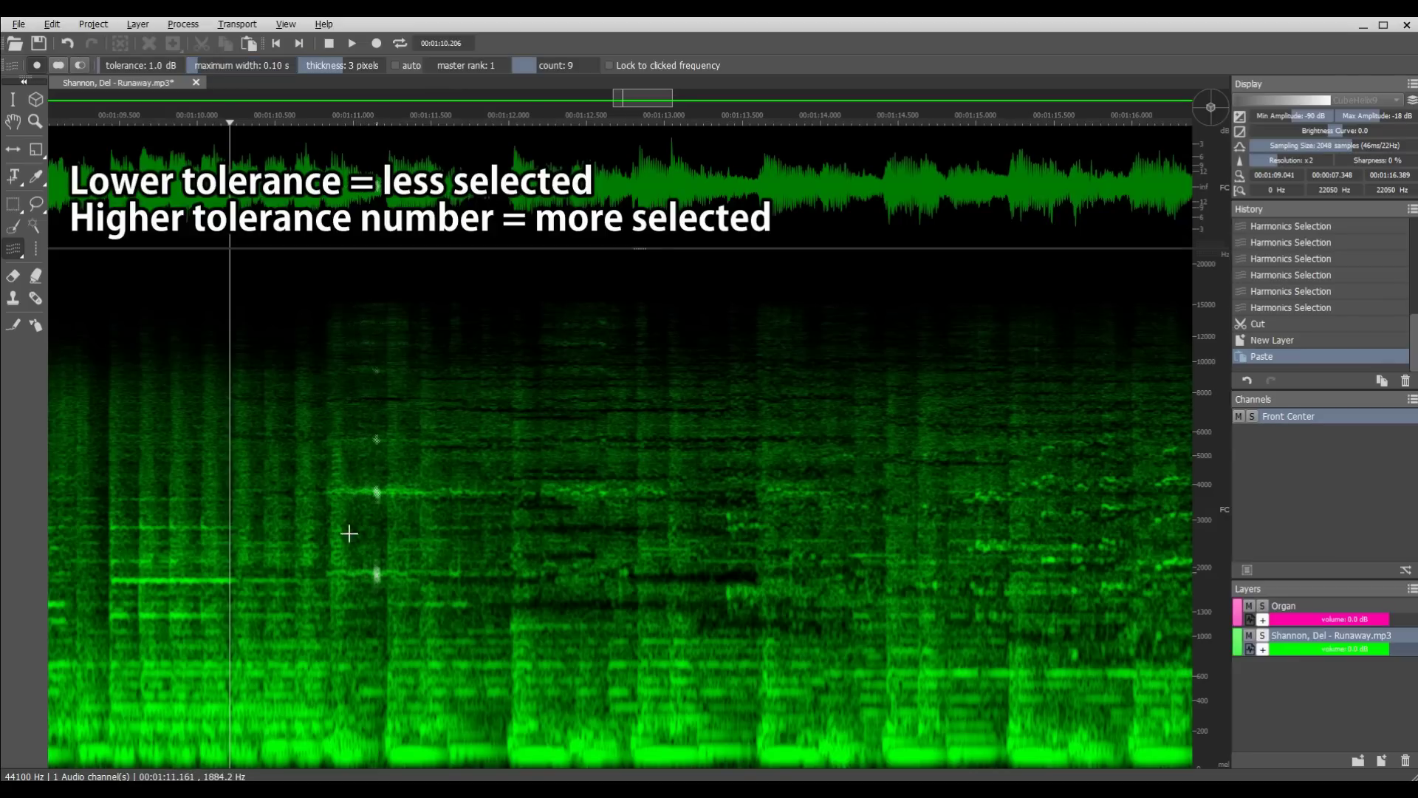
{"action": "left_click_drag", "start_coordinate": [199, 68], "coordinate": [244, 66]}
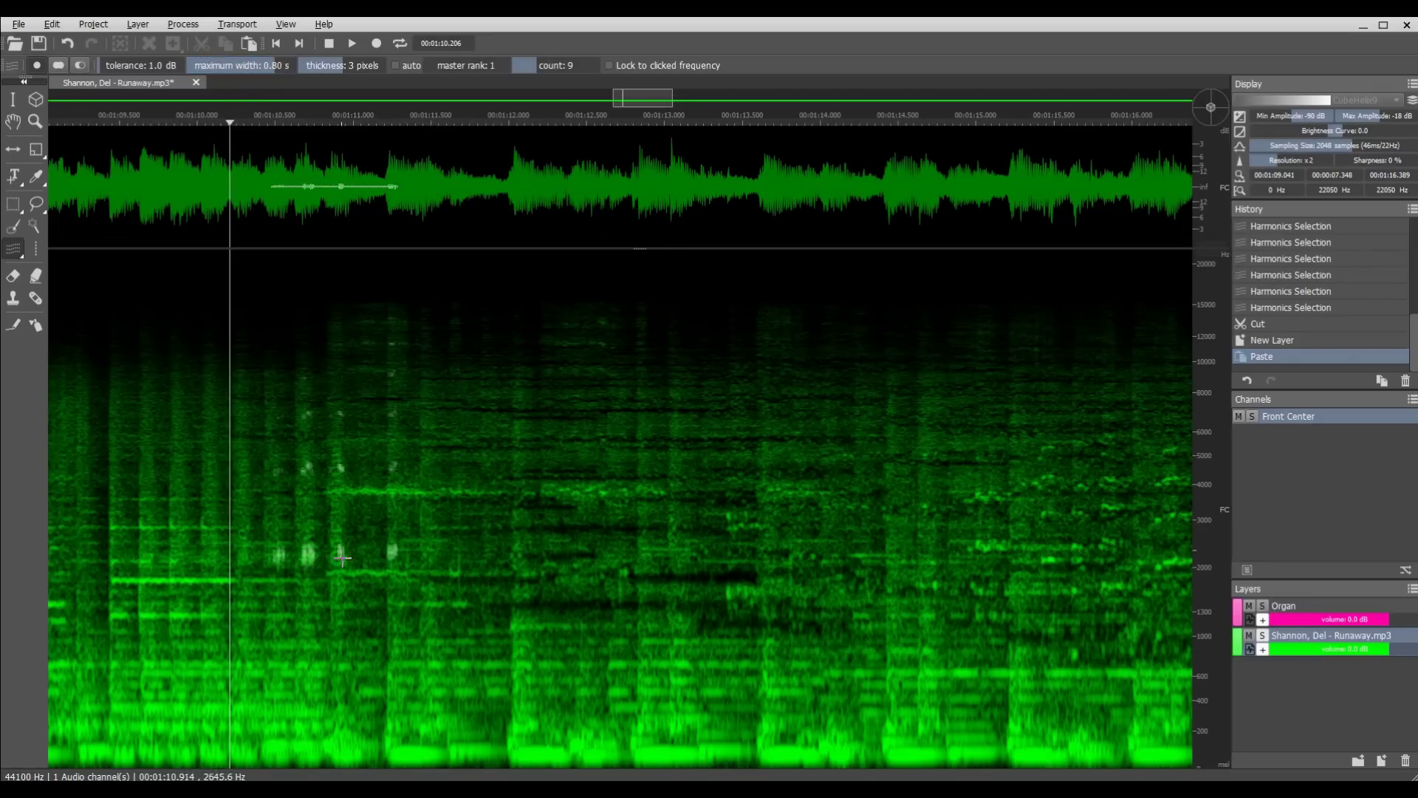
Step: Drag harmonics selections along the organ note near 11 s, retrying near 1800 Hz
{"action": "left_click", "coordinate": [435, 573]}
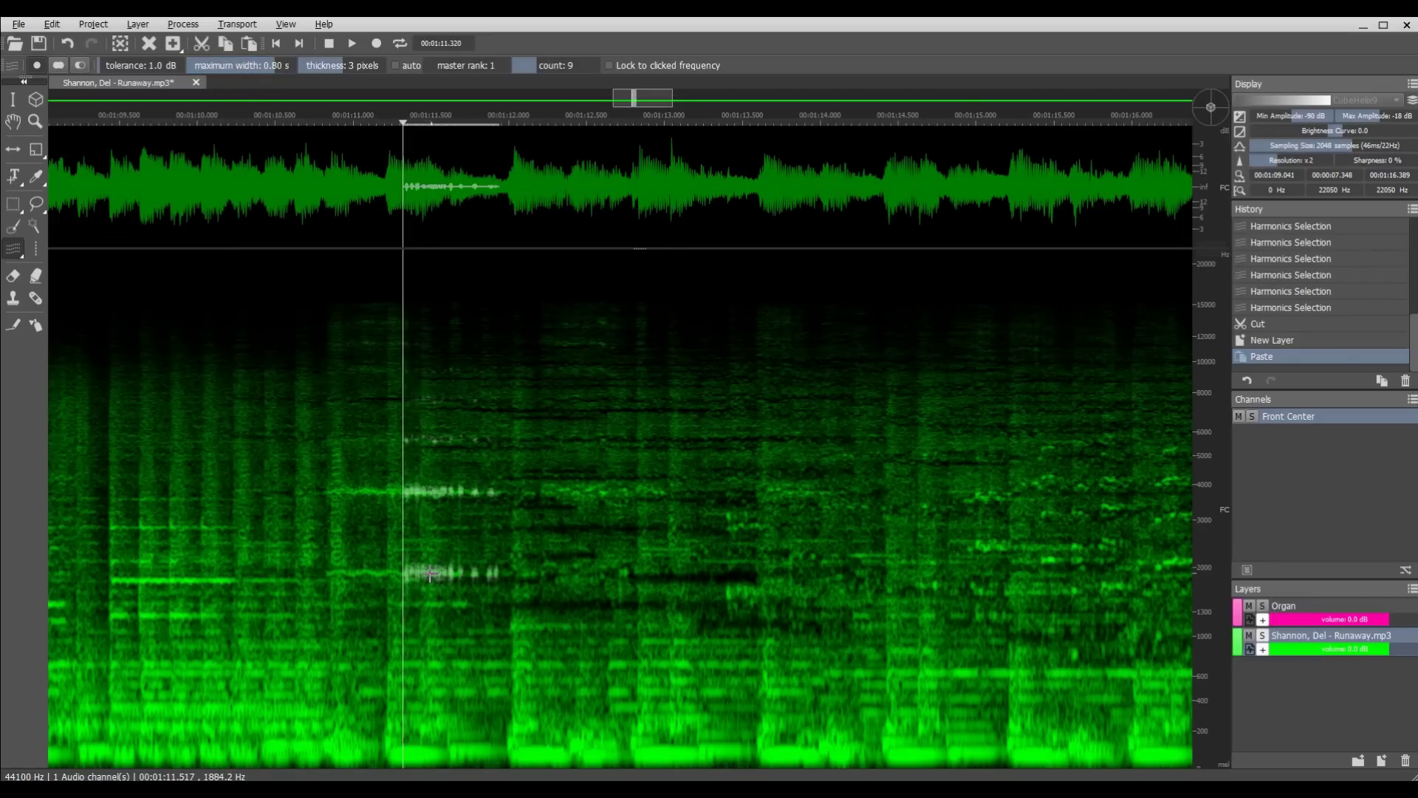
{"action": "left_click_drag", "start_coordinate": [445, 573], "coordinate": [330, 571]}
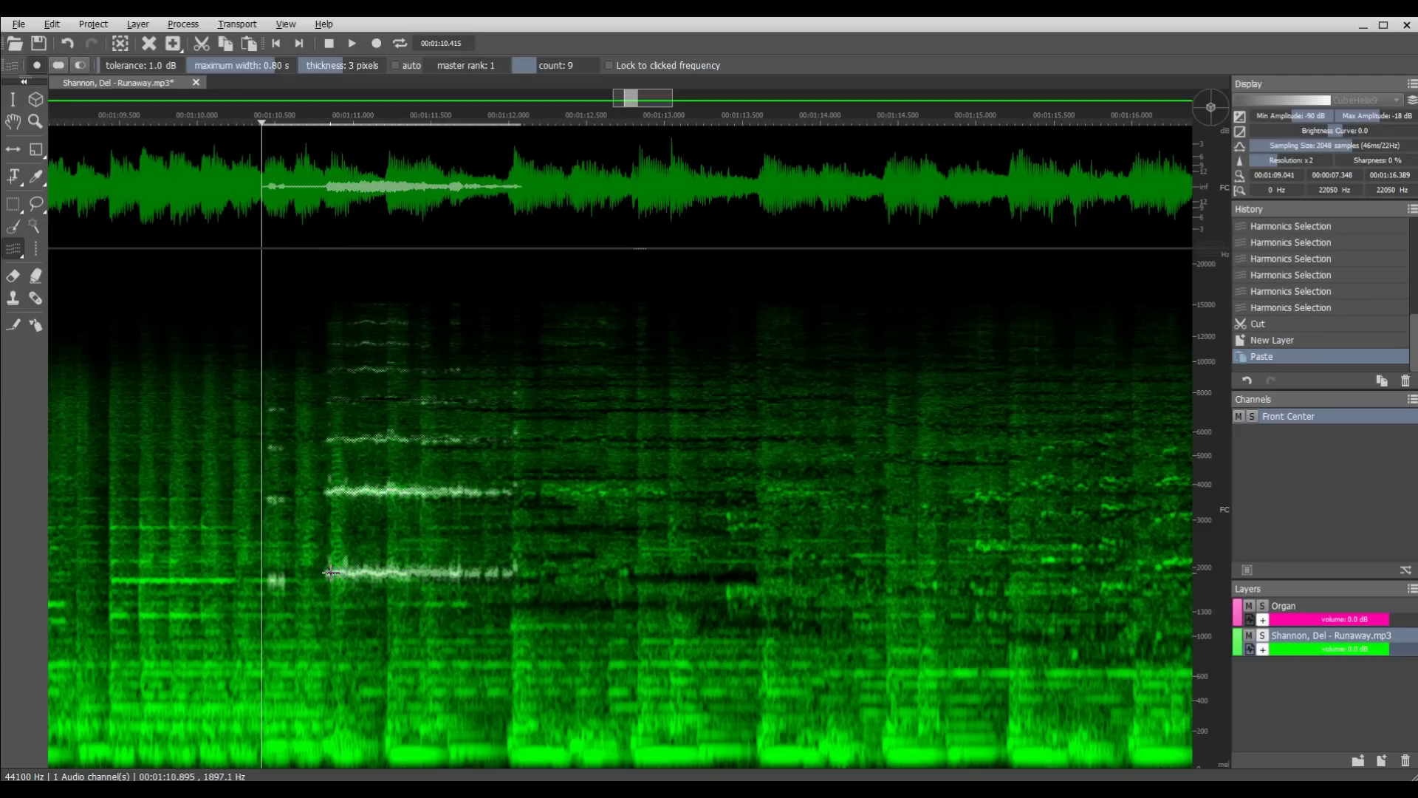
{"action": "left_click", "coordinate": [277, 582]}
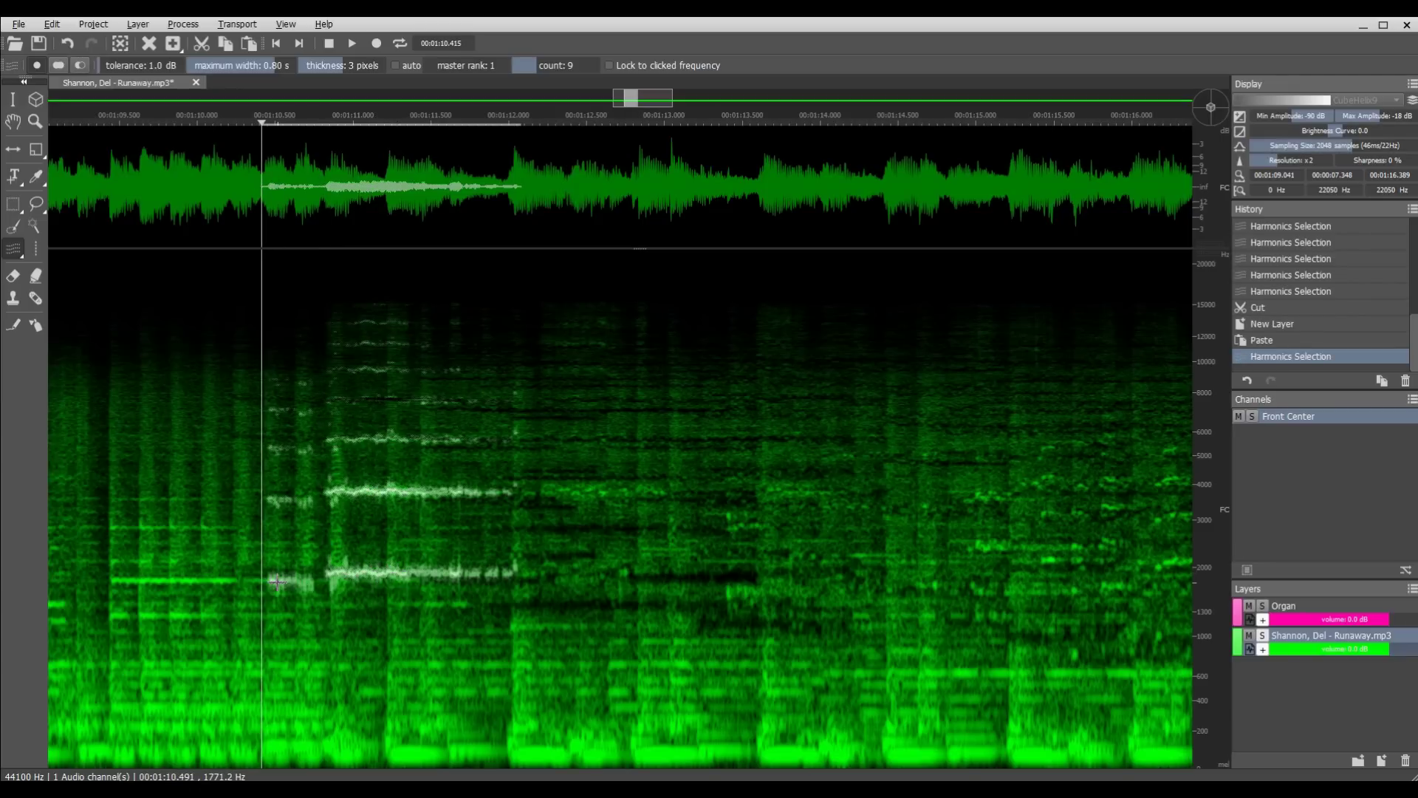
{"action": "left_click_drag", "start_coordinate": [277, 582], "coordinate": [340, 571]}
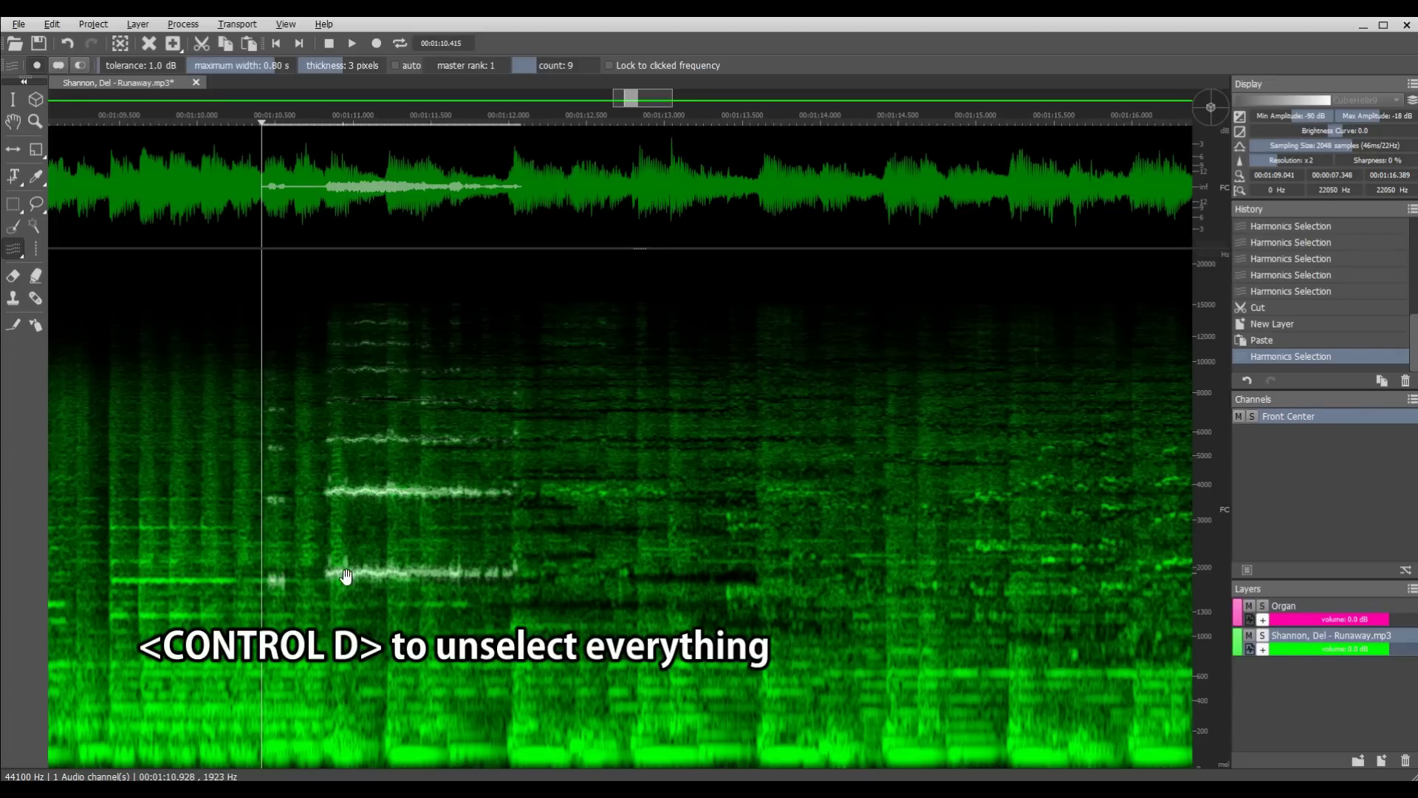
Step: Clear the old selection, use 0.10 s maximum width, and select organ remnants 1:10.8–1:11.9
{"action": "key", "text": "ctrl+d"}
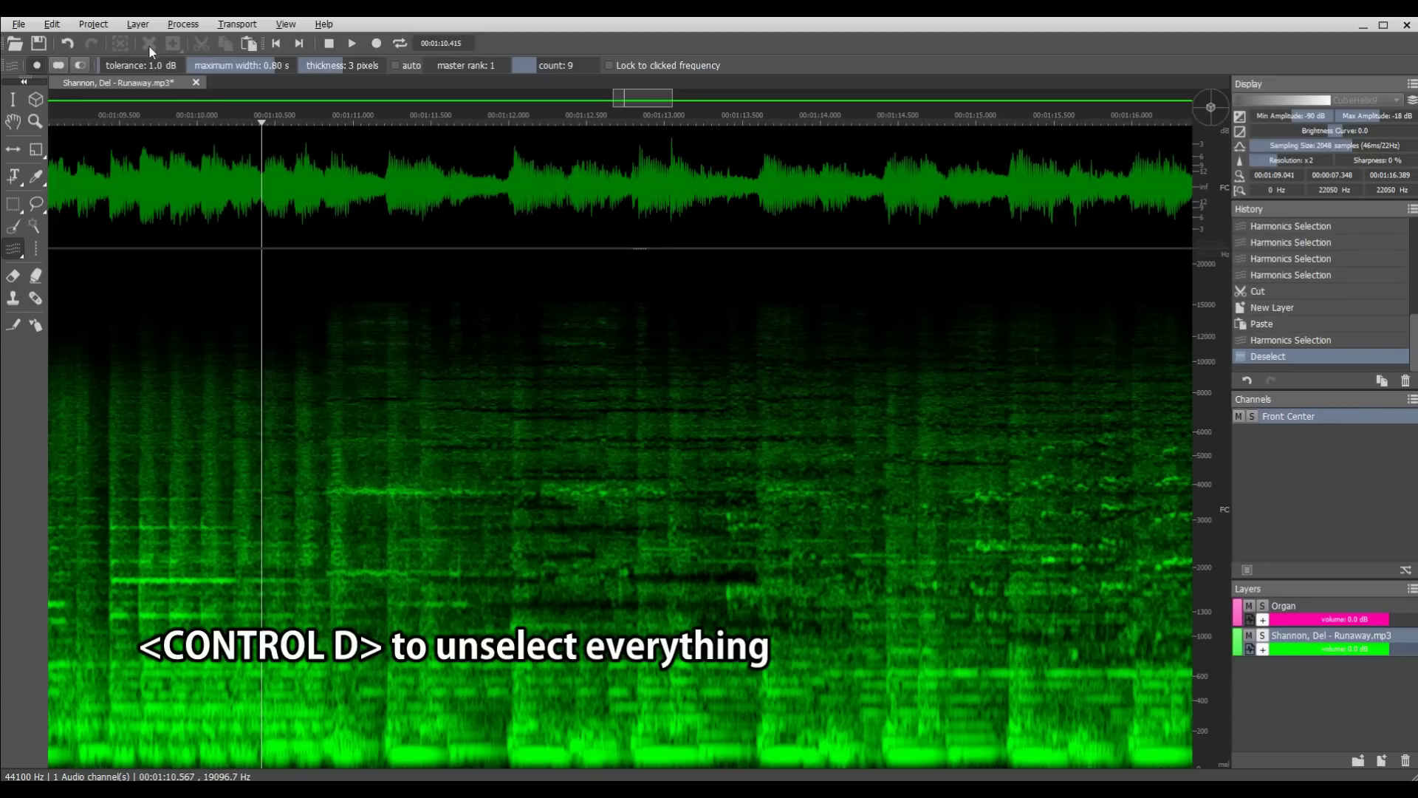
{"action": "left_click_drag", "start_coordinate": [214, 65], "coordinate": [227, 66]}
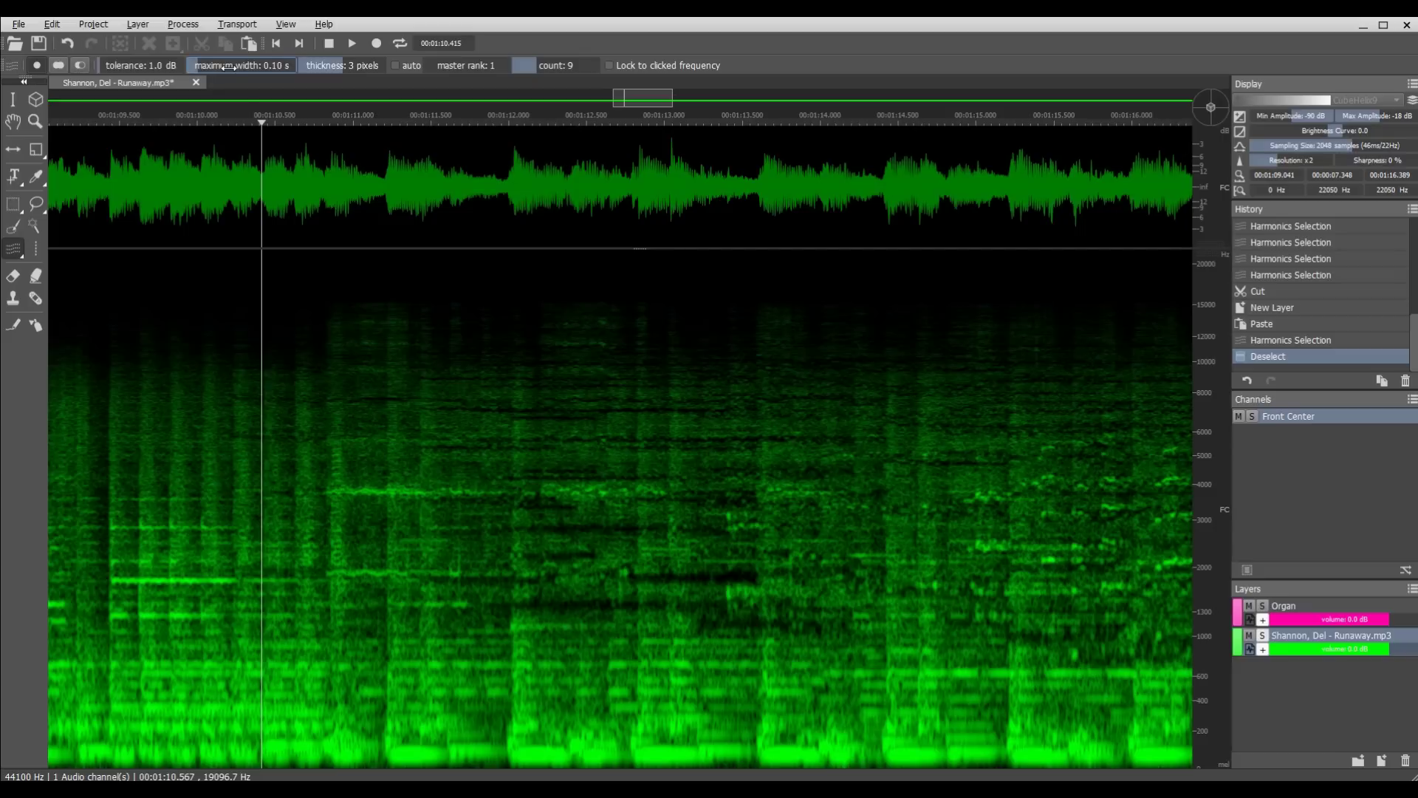
{"action": "left_click", "coordinate": [330, 573]}
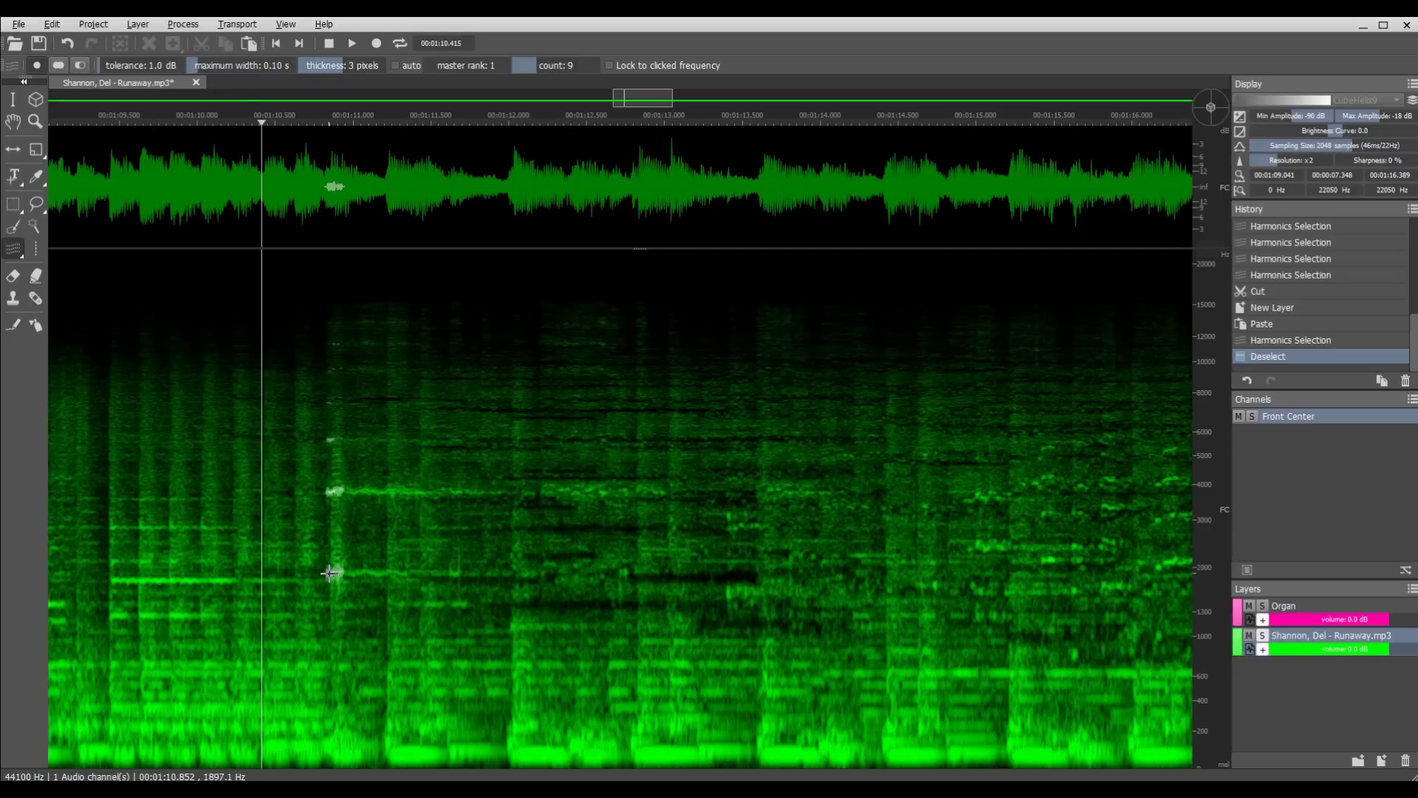
{"action": "mouse_move", "coordinate": [330, 574]}
{"action": "left_mouse_down"}
{"action": "mouse_move", "coordinate": [487, 573]}
{"action": "mouse_move", "coordinate": [306, 561]}
{"action": "mouse_move", "coordinate": [263, 513]}
{"action": "mouse_move", "coordinate": [204, 509]}
{"action": "left_mouse_up"}
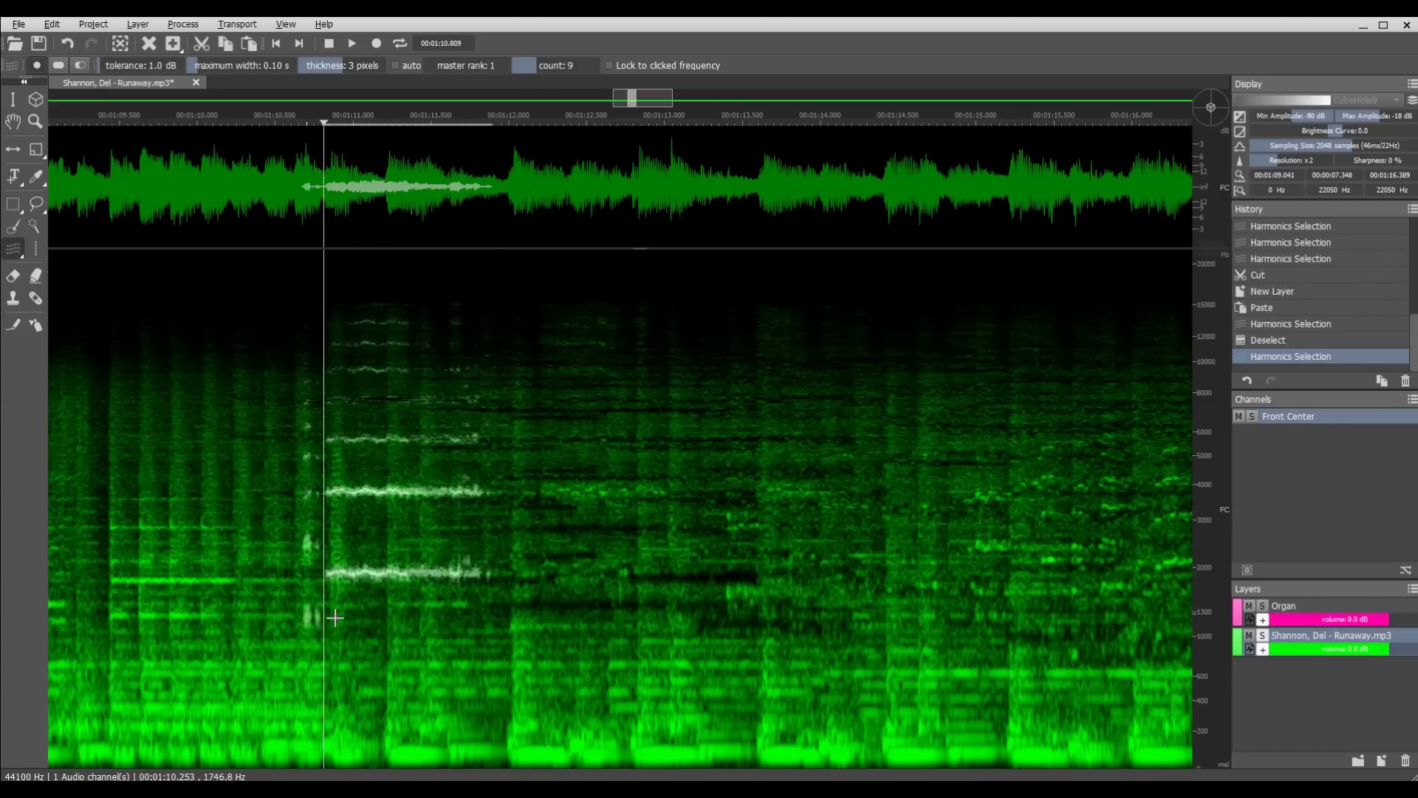
{"action": "left_click_drag", "start_coordinate": [336, 617], "coordinate": [348, 622]}
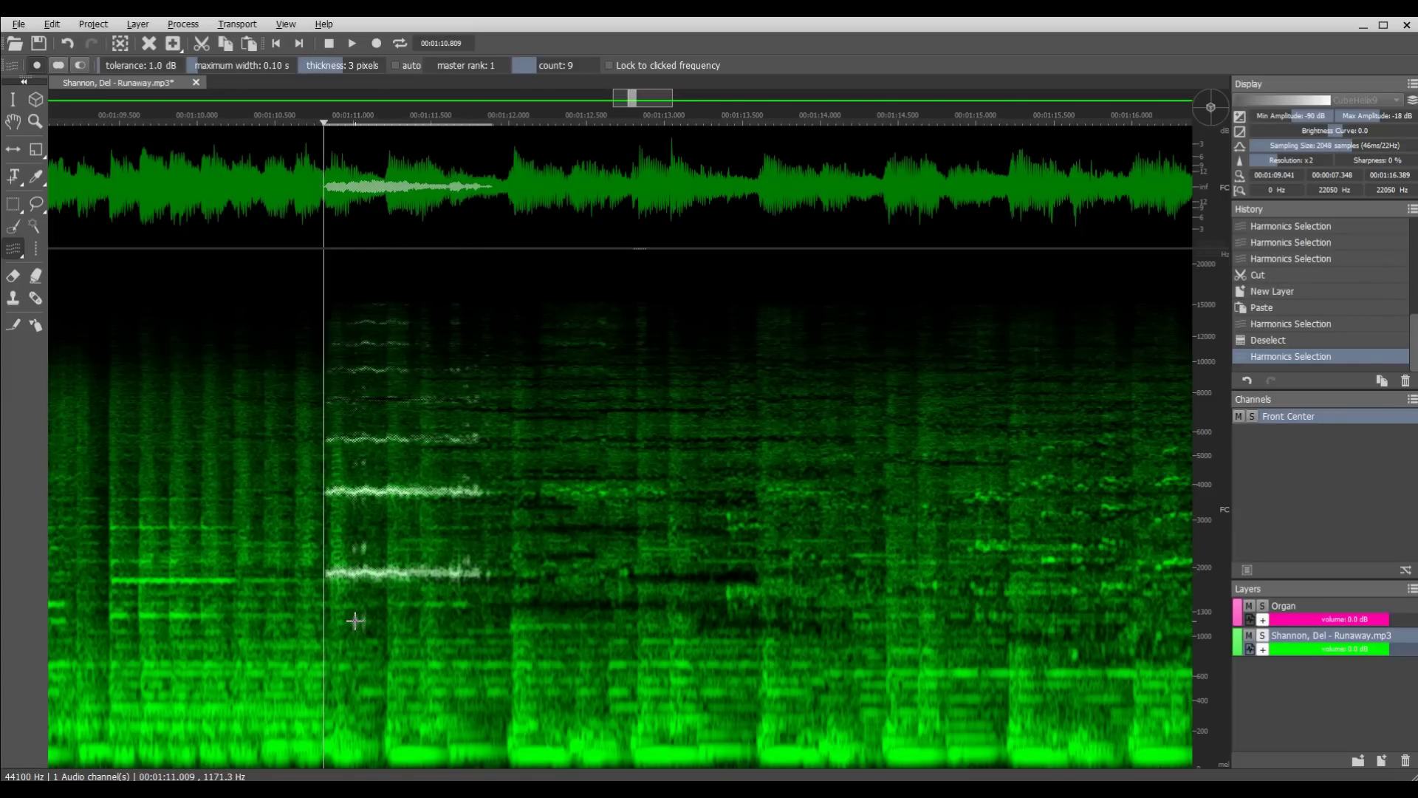
{"action": "scroll", "coordinate": [348, 622], "scroll_direction": "up", "scroll_amount": 3}
{"action": "left_click_drag", "start_coordinate": [367, 613], "coordinate": [418, 591]}
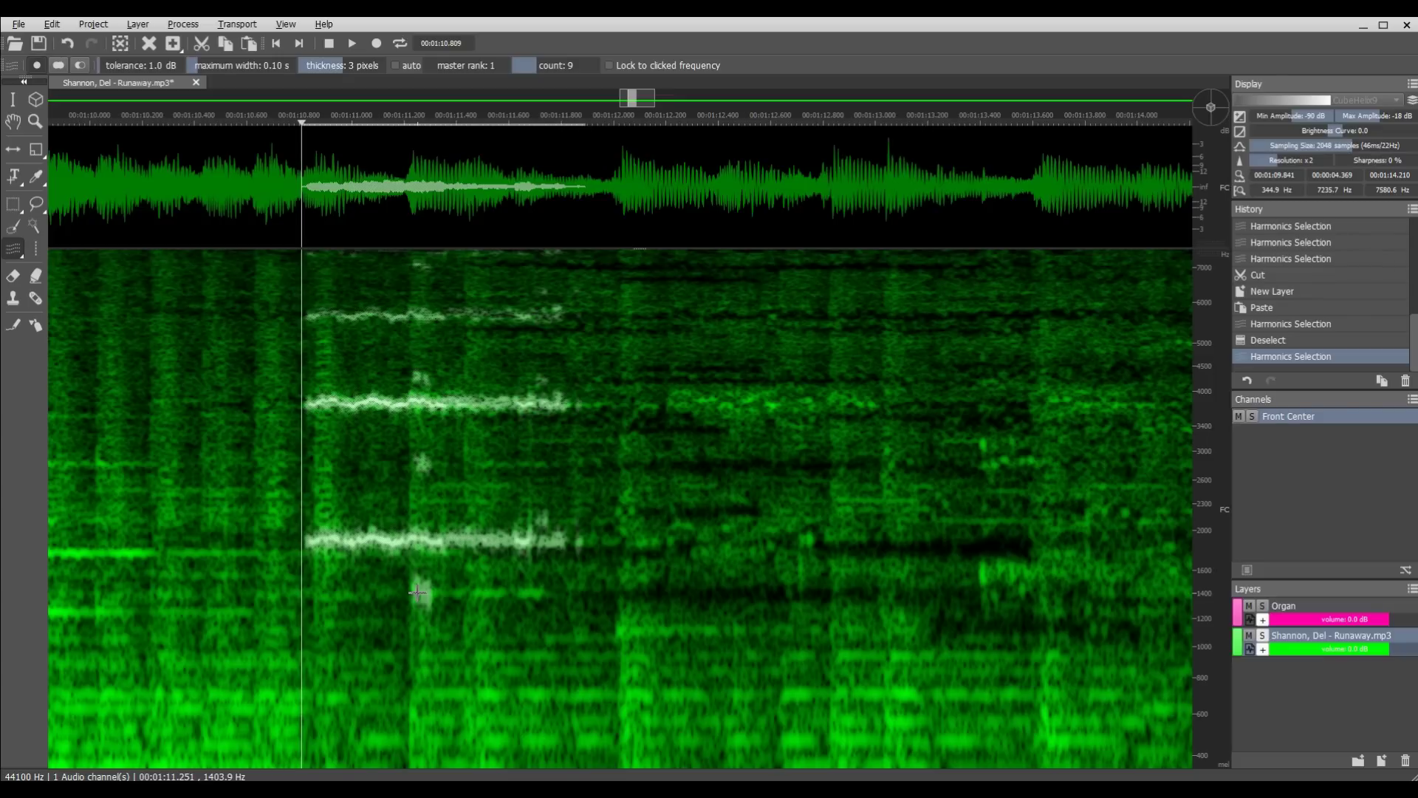
Step: Add the lower organ note near 1400 Hz to the selection and cut it all
{"action": "left_click_drag", "start_coordinate": [417, 593], "coordinate": [539, 597]}
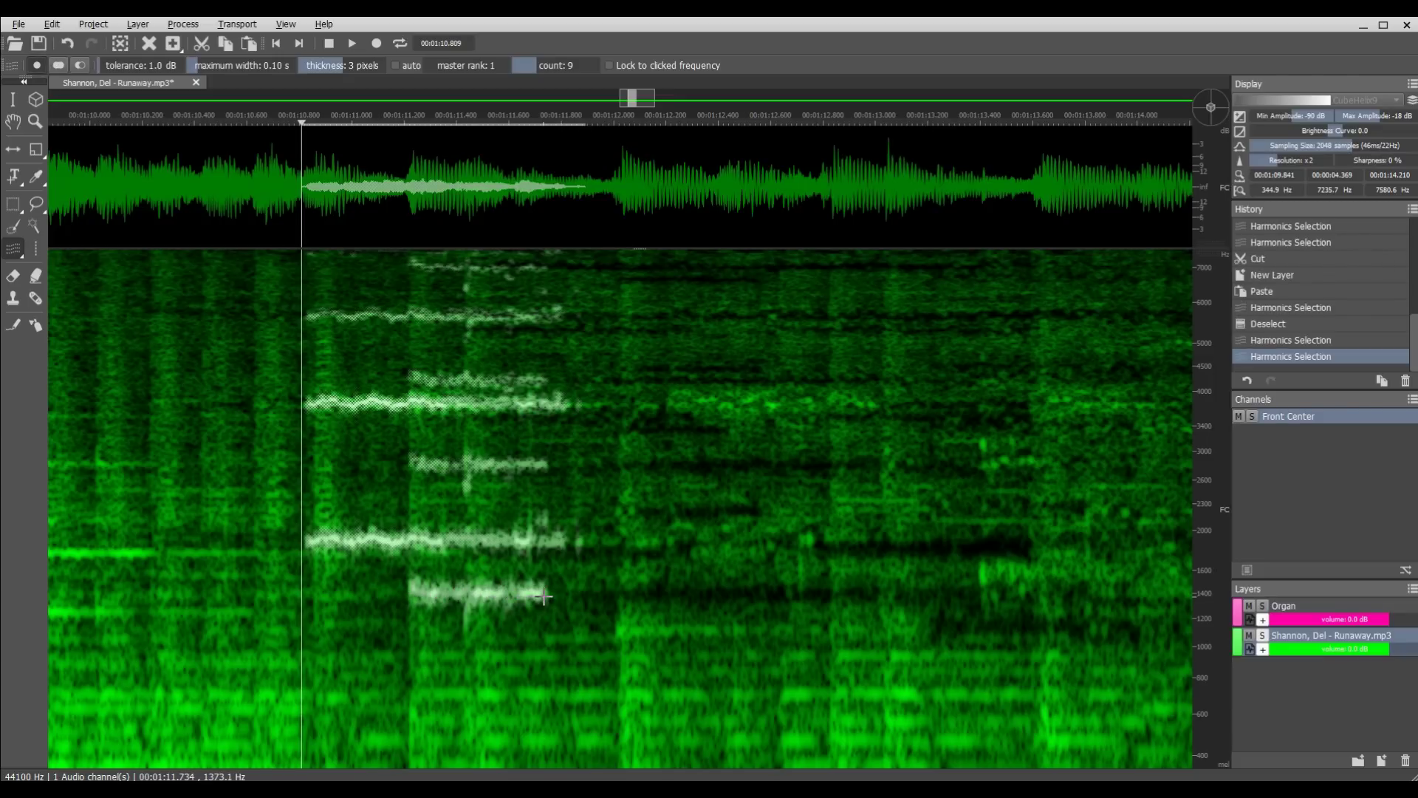
{"action": "key", "text": "space"}
{"action": "key", "text": "ctrl+x"}
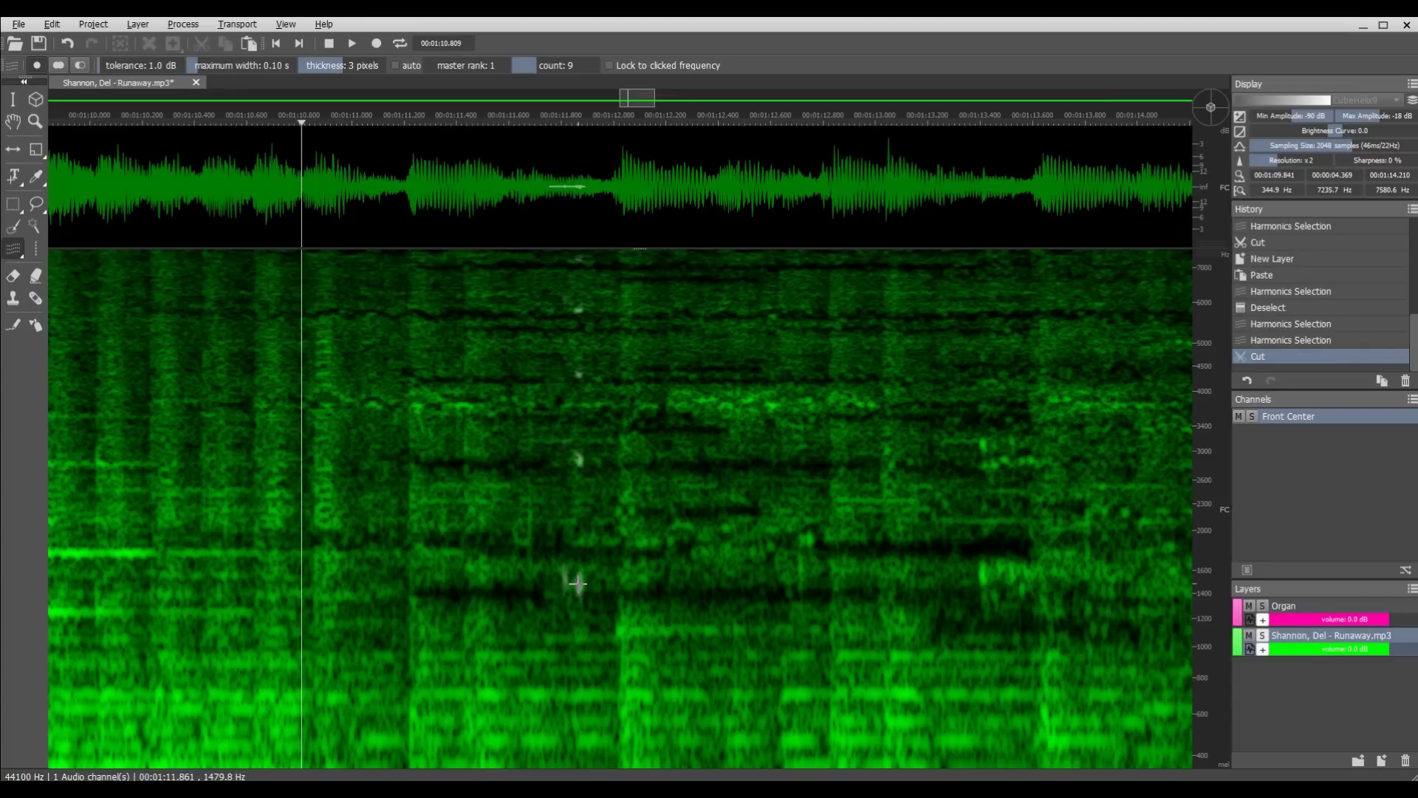
Step: Paste the cut harmonics onto the soloed Organ layer and play it back
{"action": "left_click", "coordinate": [1285, 608]}
{"action": "left_click", "coordinate": [1266, 634]}
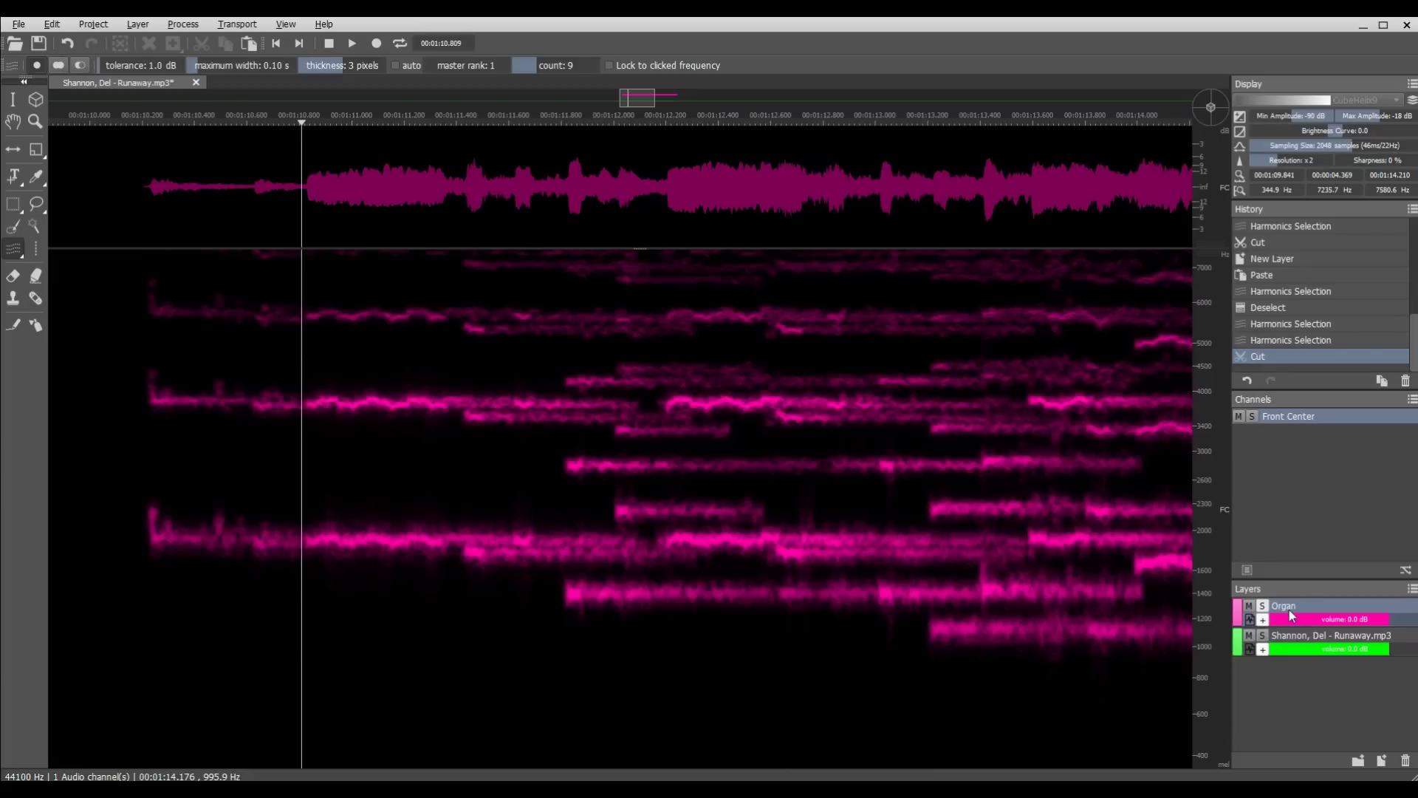
{"action": "key", "text": "ctrl+v"}
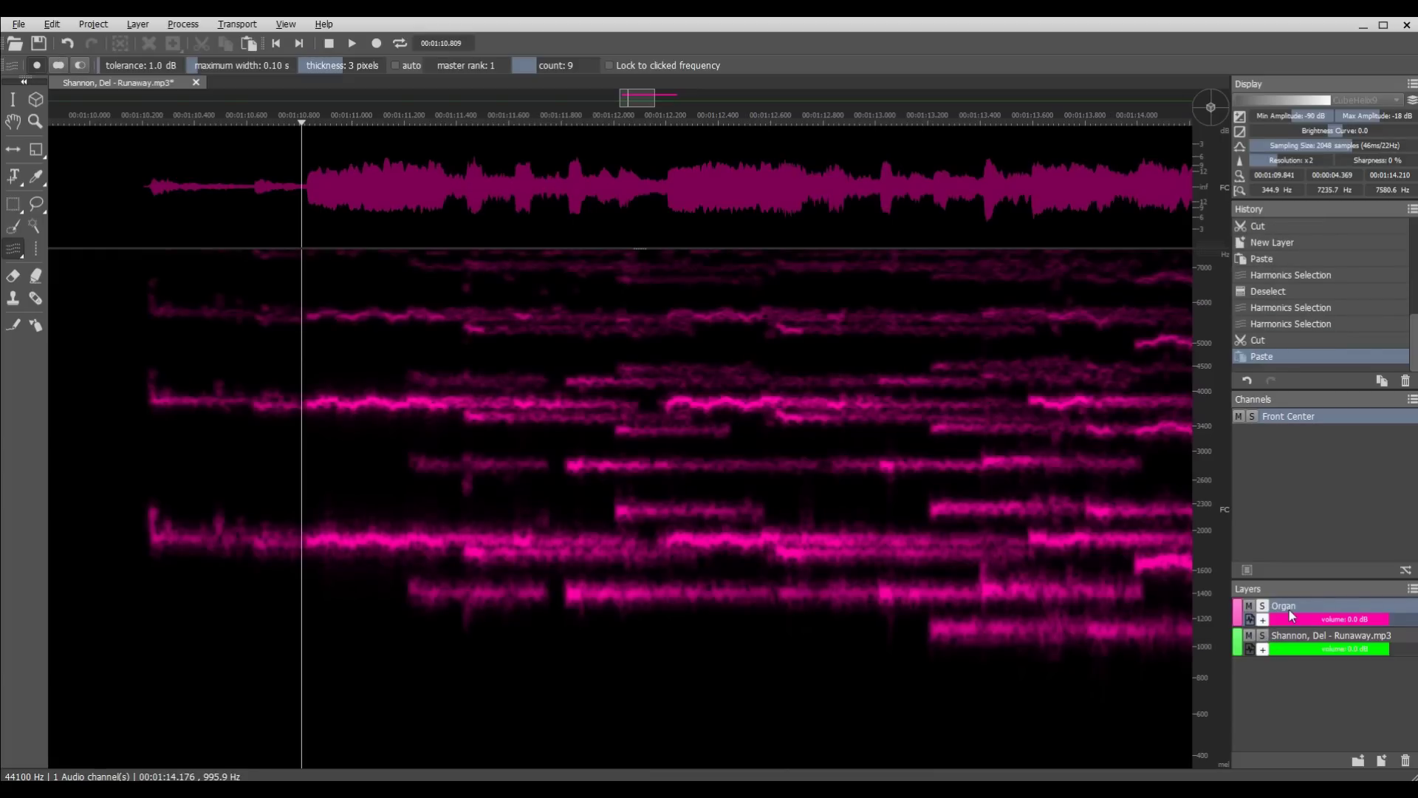
{"action": "key", "text": "space"}
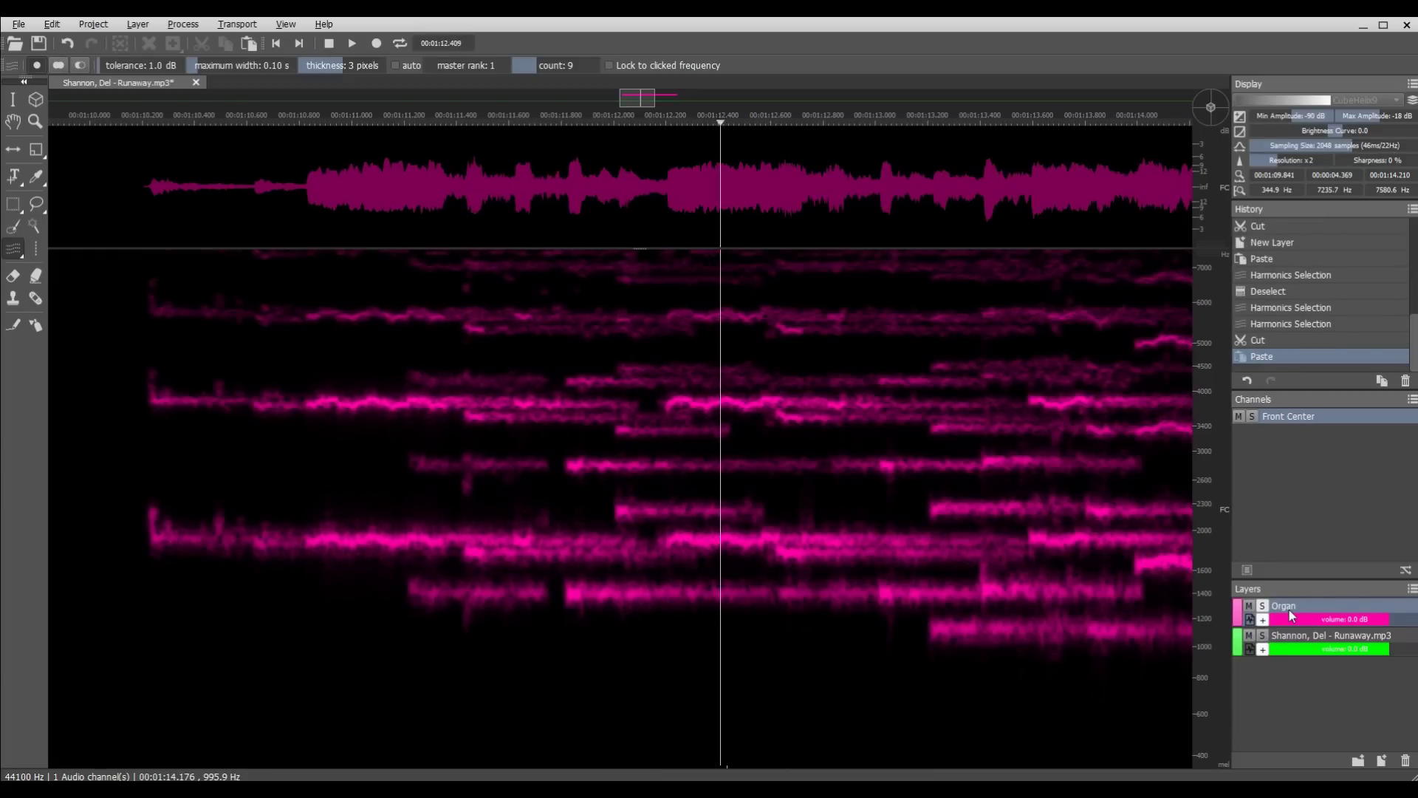
{"action": "key", "text": "space"}
Step: Solo the original Runaway mix instead and play it, zoomed out
{"action": "left_click", "coordinate": [1262, 606]}
{"action": "left_click", "coordinate": [1262, 636]}
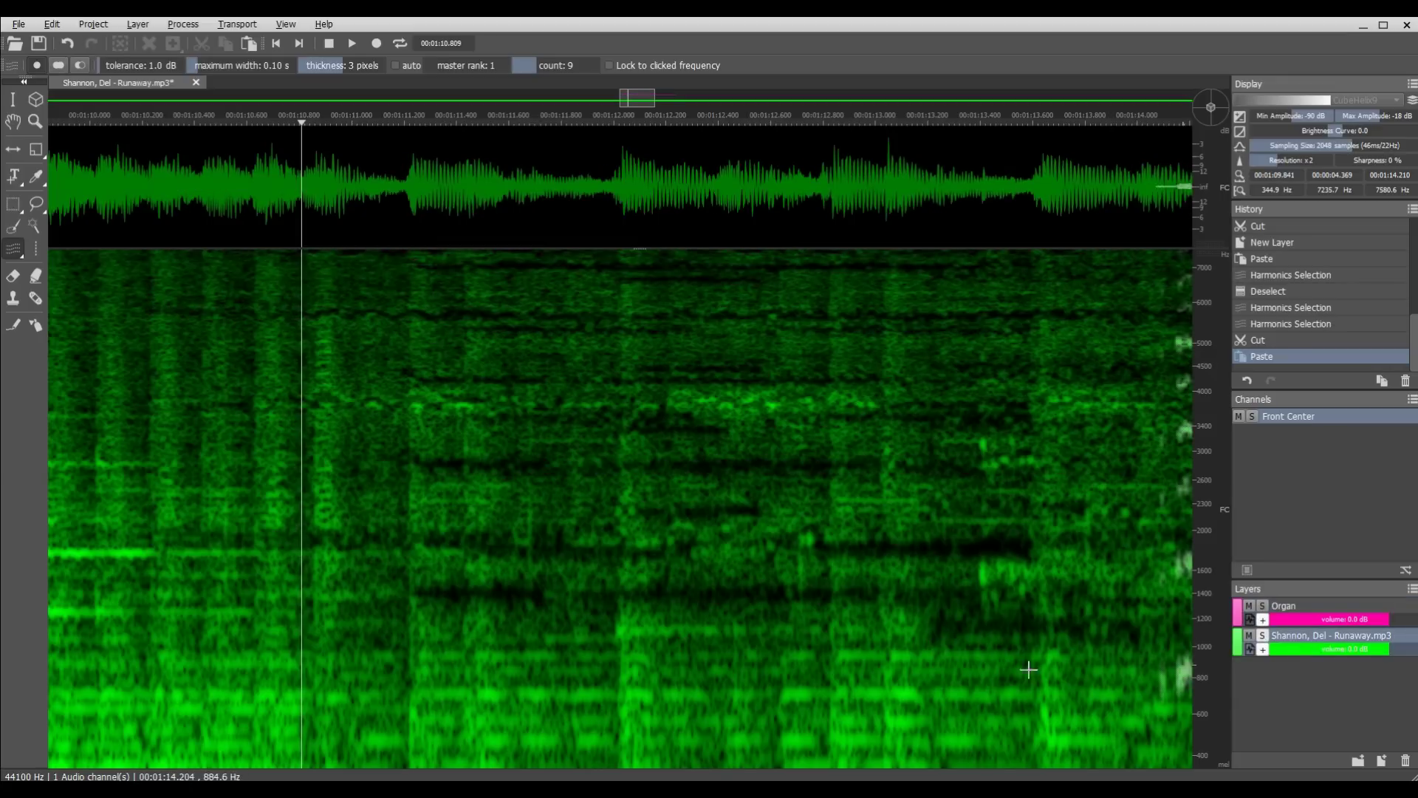
{"action": "scroll", "coordinate": [491, 509], "scroll_direction": "down", "scroll_amount": 1}
{"action": "scroll", "coordinate": [266, 591], "scroll_direction": "down", "scroll_amount": 1}
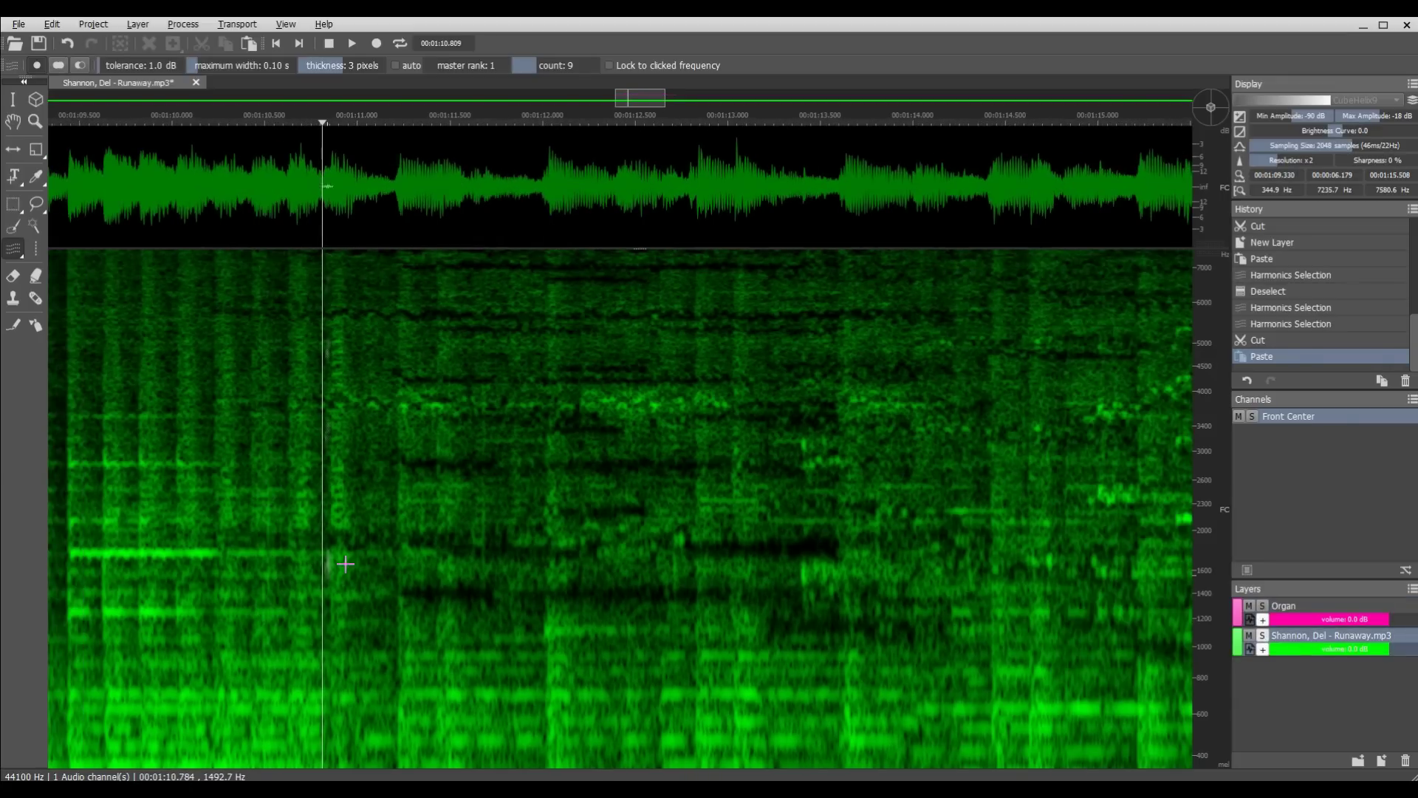
{"action": "key", "text": "space"}
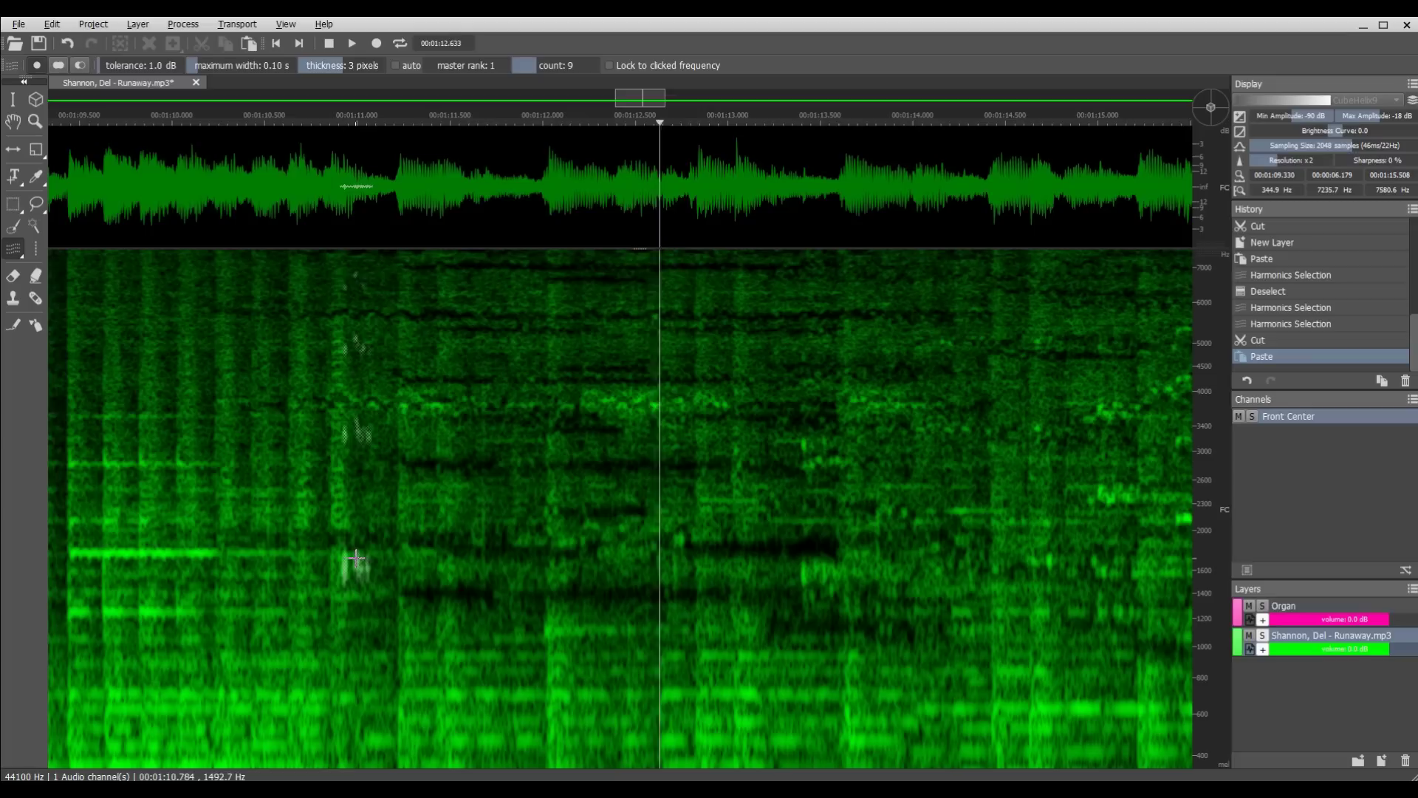
Step: Zoom in on the organ note near 13.4 s, select its harmonics and cut them
{"action": "key", "text": "space"}
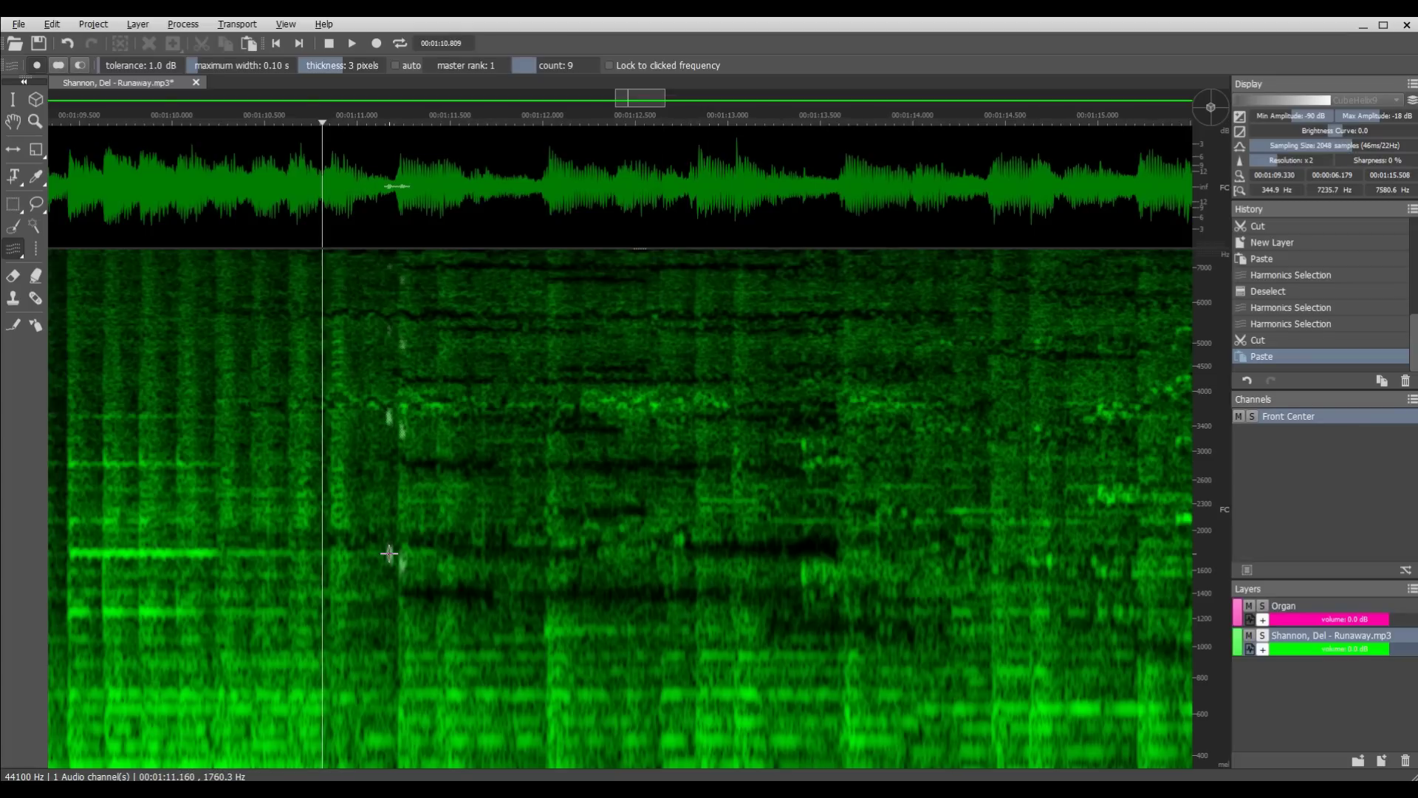
{"action": "key", "text": "space"}
{"action": "scroll", "coordinate": [298, 537], "scroll_direction": "up", "scroll_amount": 2}
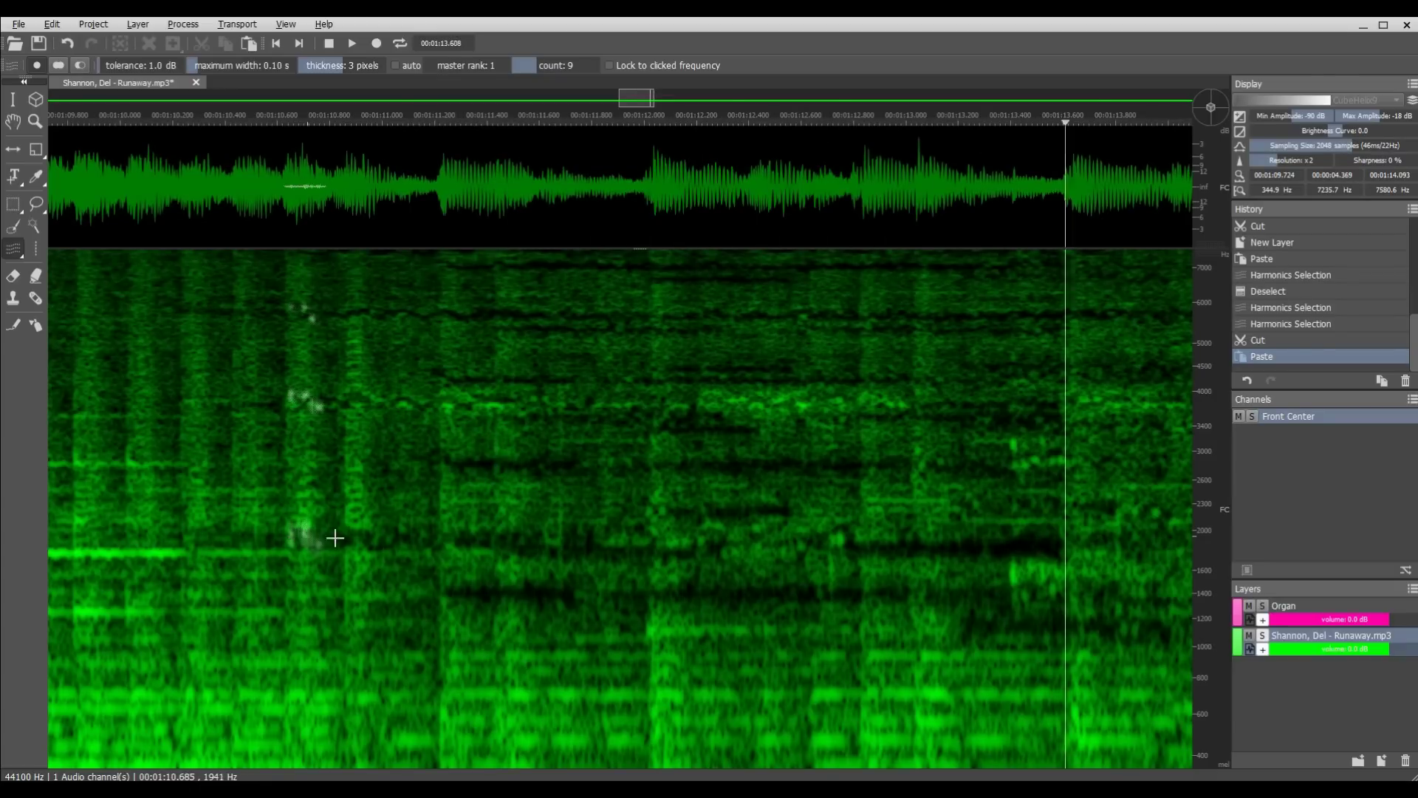
{"action": "key", "text": "space"}
{"action": "scroll", "coordinate": [686, 575], "scroll_direction": "up", "scroll_amount": 2}
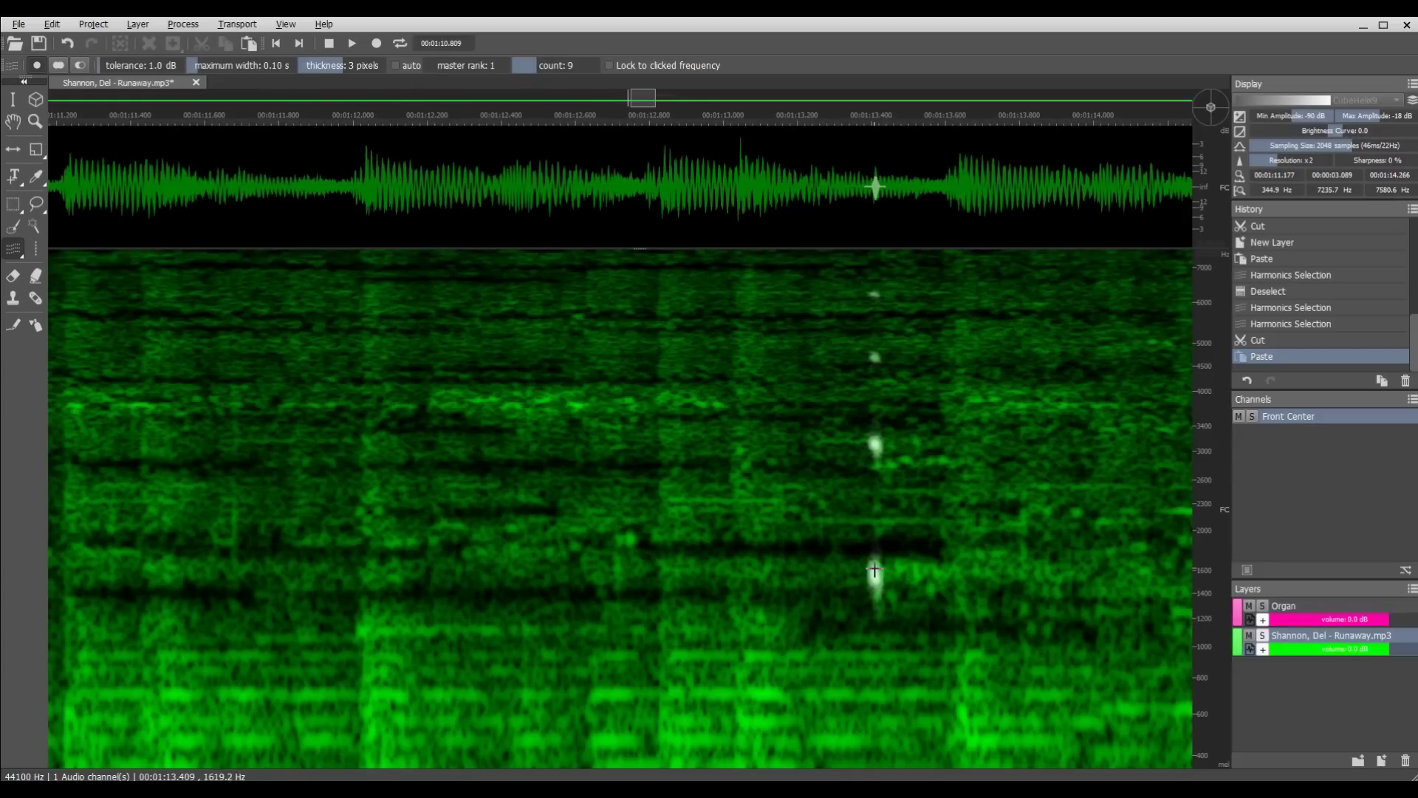
{"action": "mouse_move", "coordinate": [873, 569]}
{"action": "left_mouse_down"}
{"action": "mouse_move", "coordinate": [949, 587]}
{"action": "mouse_move", "coordinate": [929, 586]}
{"action": "mouse_move", "coordinate": [993, 573]}
{"action": "mouse_move", "coordinate": [873, 571]}
{"action": "left_mouse_up"}
{"action": "key", "text": "space"}
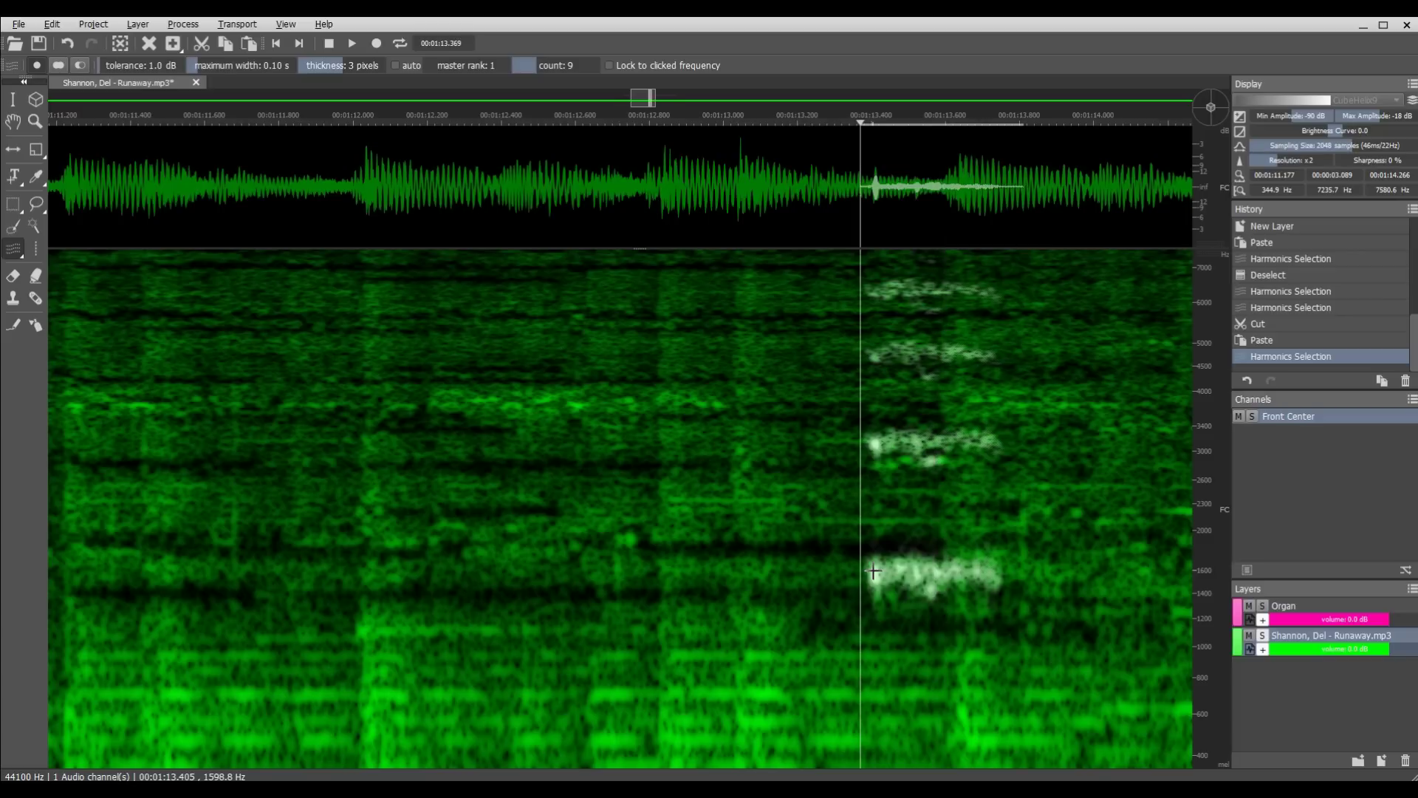
{"action": "key", "text": "ctrl+x"}
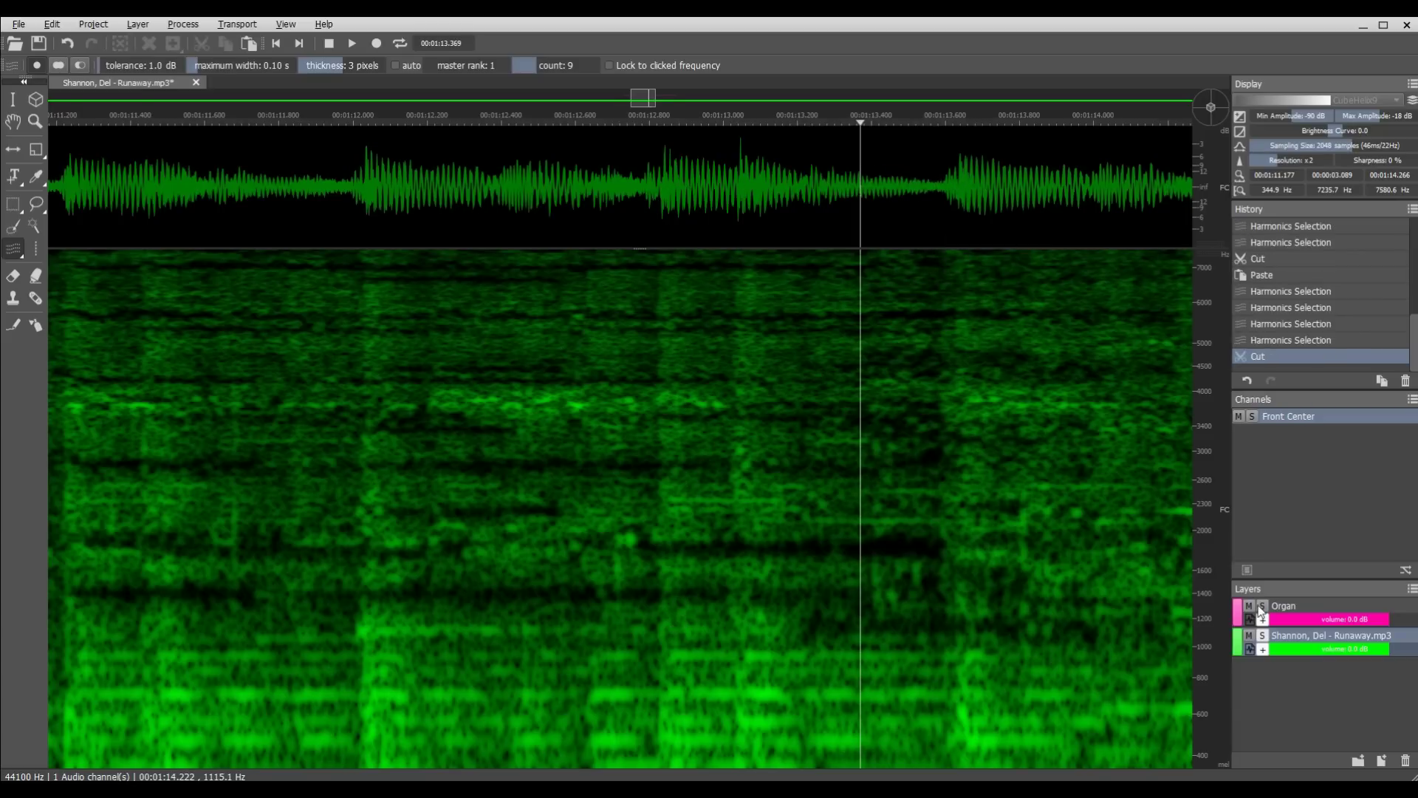
Step: Paste the 1:13.4 organ note onto the Organ layer and leave only Organ soloed
{"action": "left_click", "coordinate": [1264, 606]}
{"action": "left_click", "coordinate": [1288, 606]}
{"action": "key", "text": "ctrl+v"}
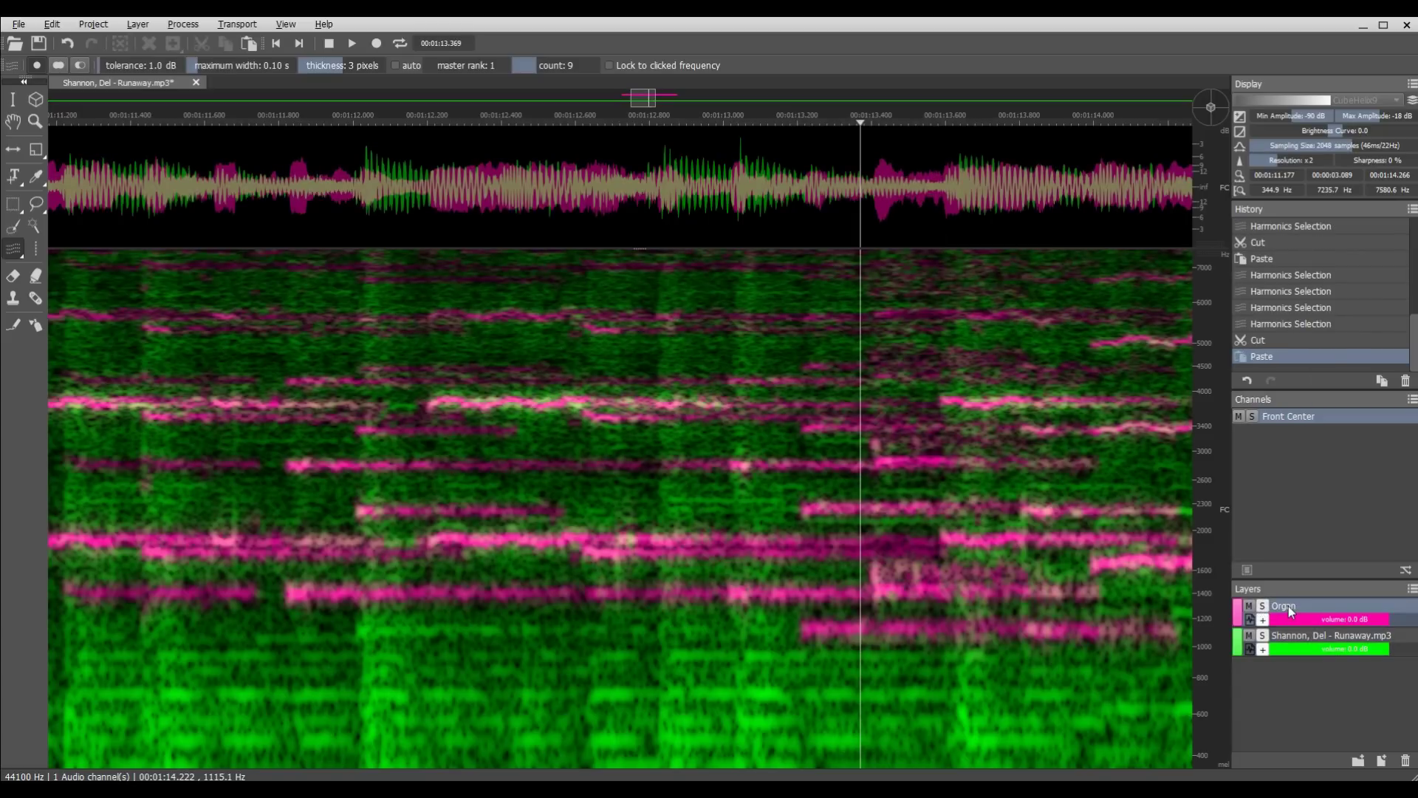
{"action": "left_click", "coordinate": [1264, 633]}
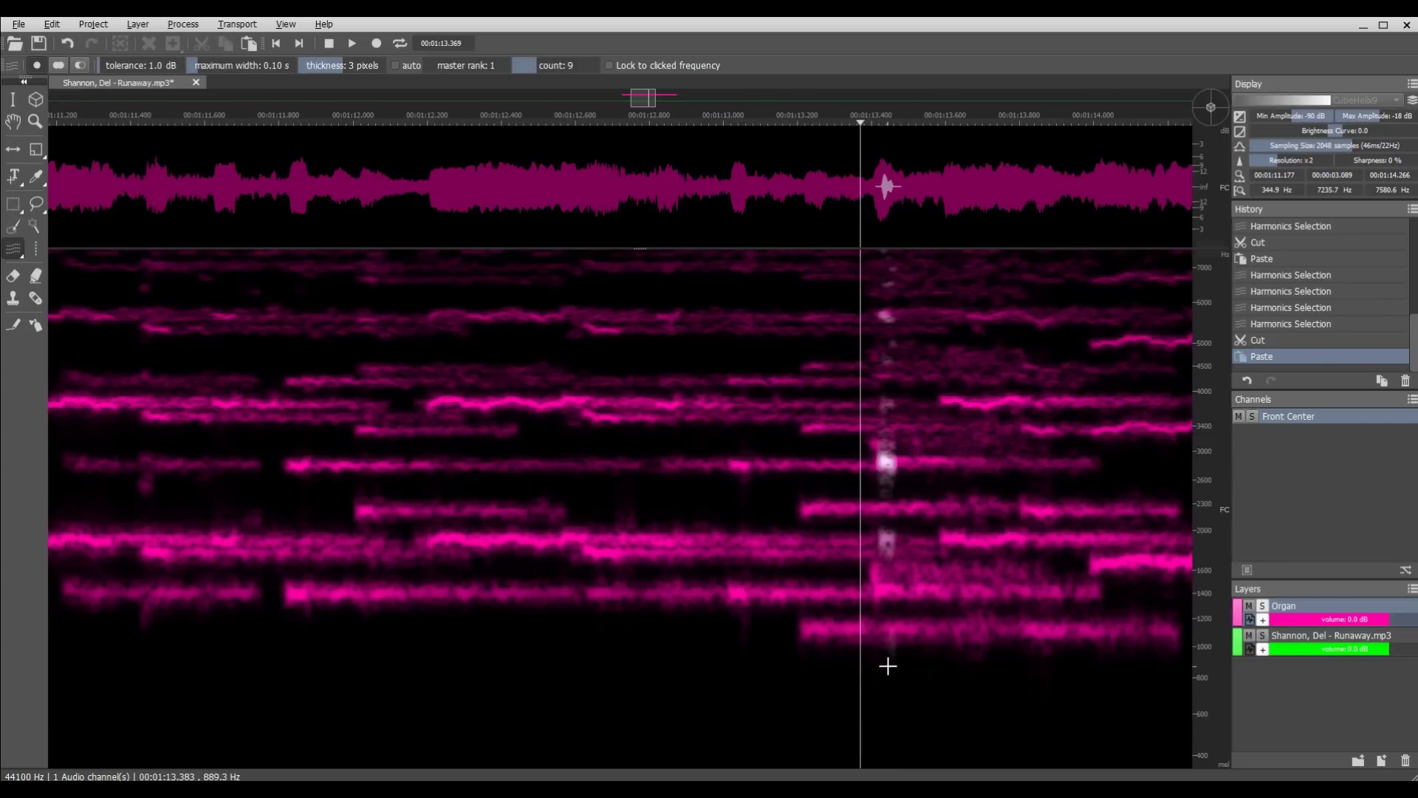
Step: Play the Organ layer from just before the organ enters, then show the original track behind it
{"action": "key", "text": "t"}
{"action": "left_click", "coordinate": [355, 571]}
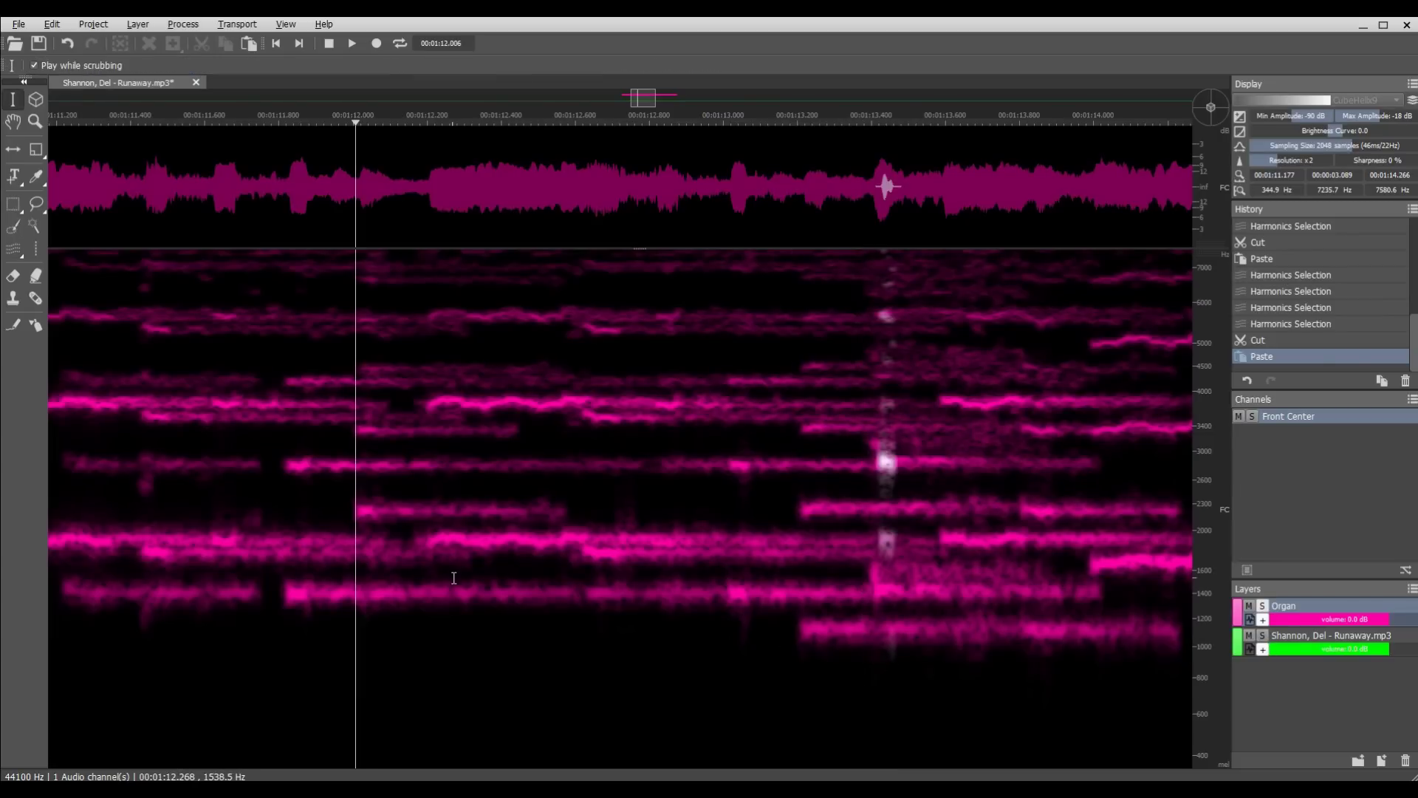
{"action": "key", "text": "space"}
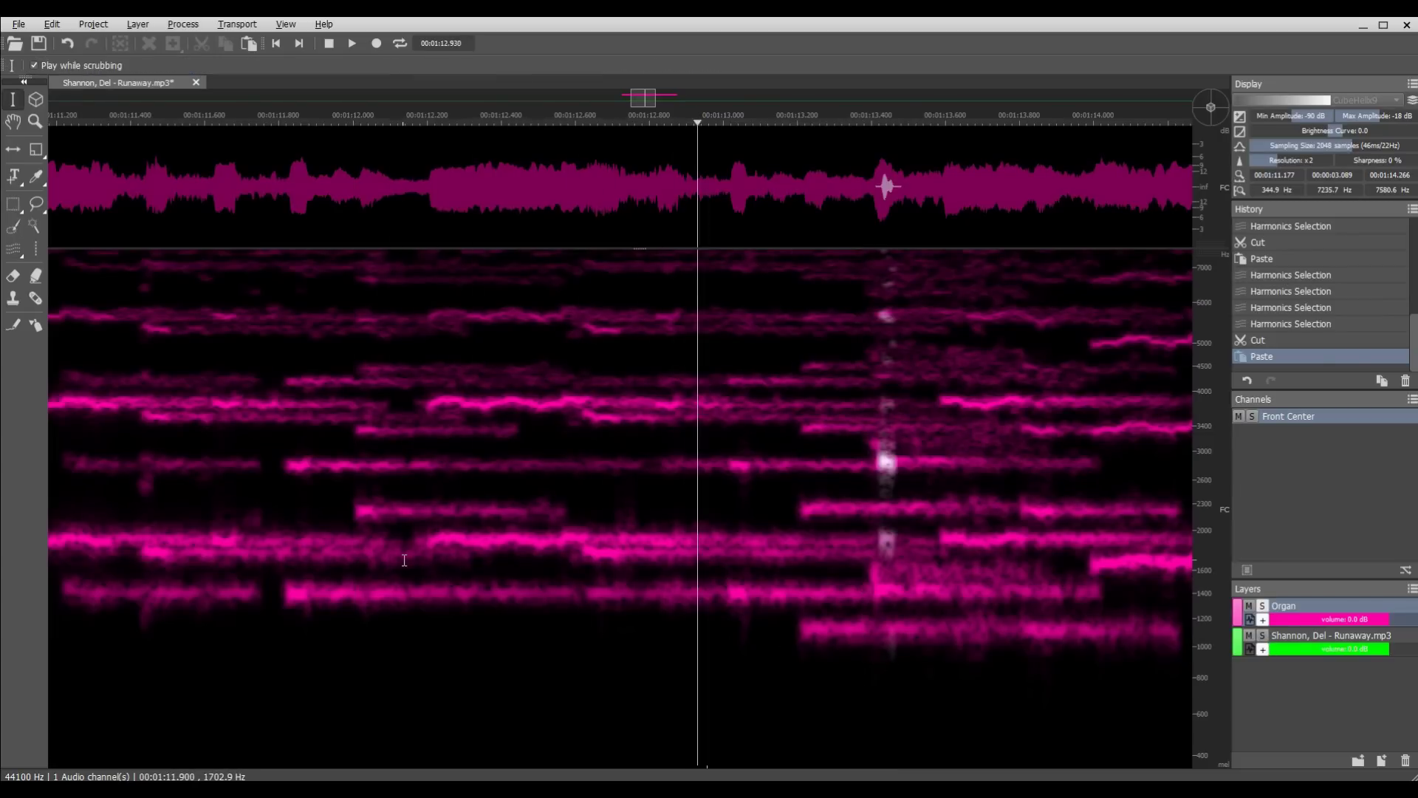
{"action": "scroll", "coordinate": [392, 565], "scroll_direction": "down", "scroll_amount": 2}
{"action": "key", "text": "space"}
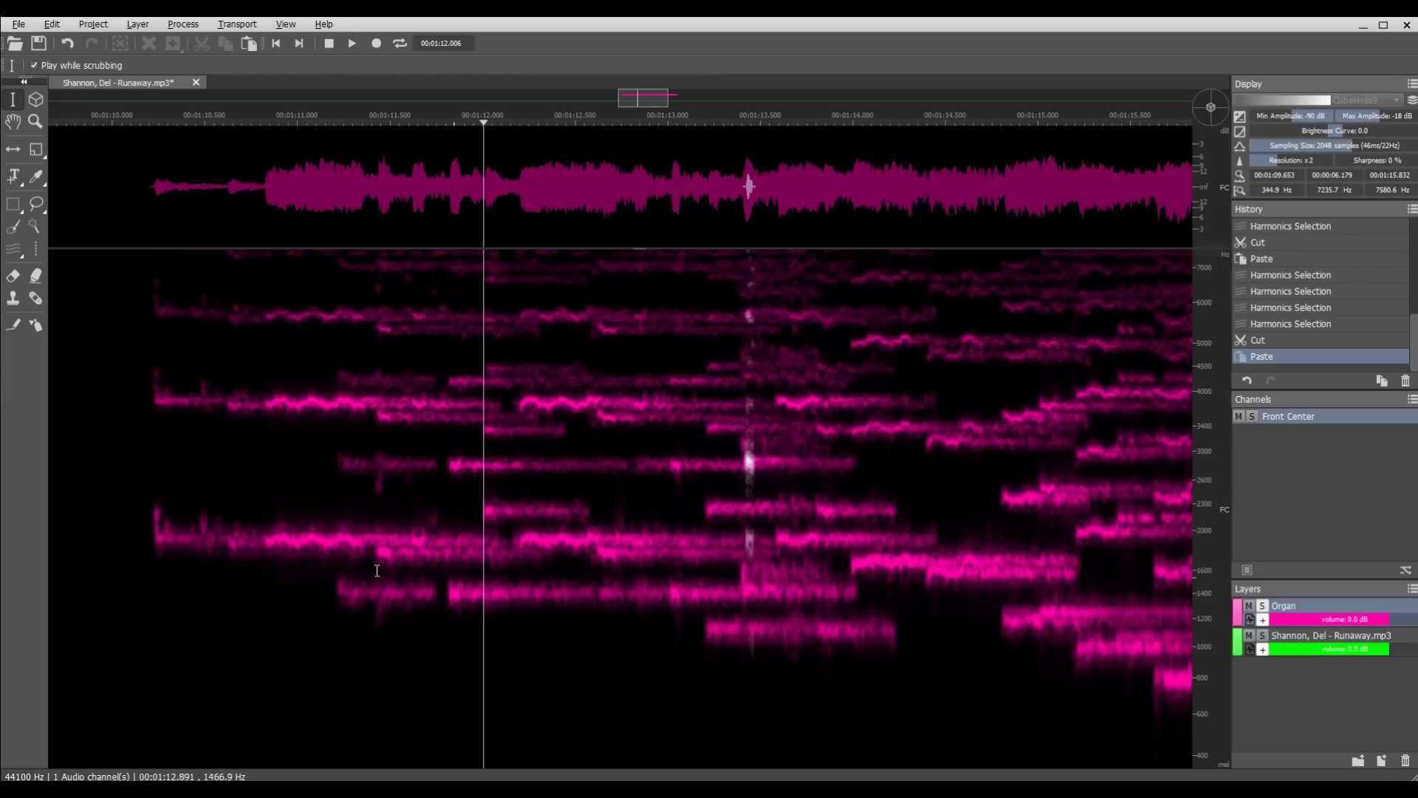
{"action": "left_click", "coordinate": [155, 516]}
{"action": "left_click", "coordinate": [140, 510]}
{"action": "key", "text": "space"}
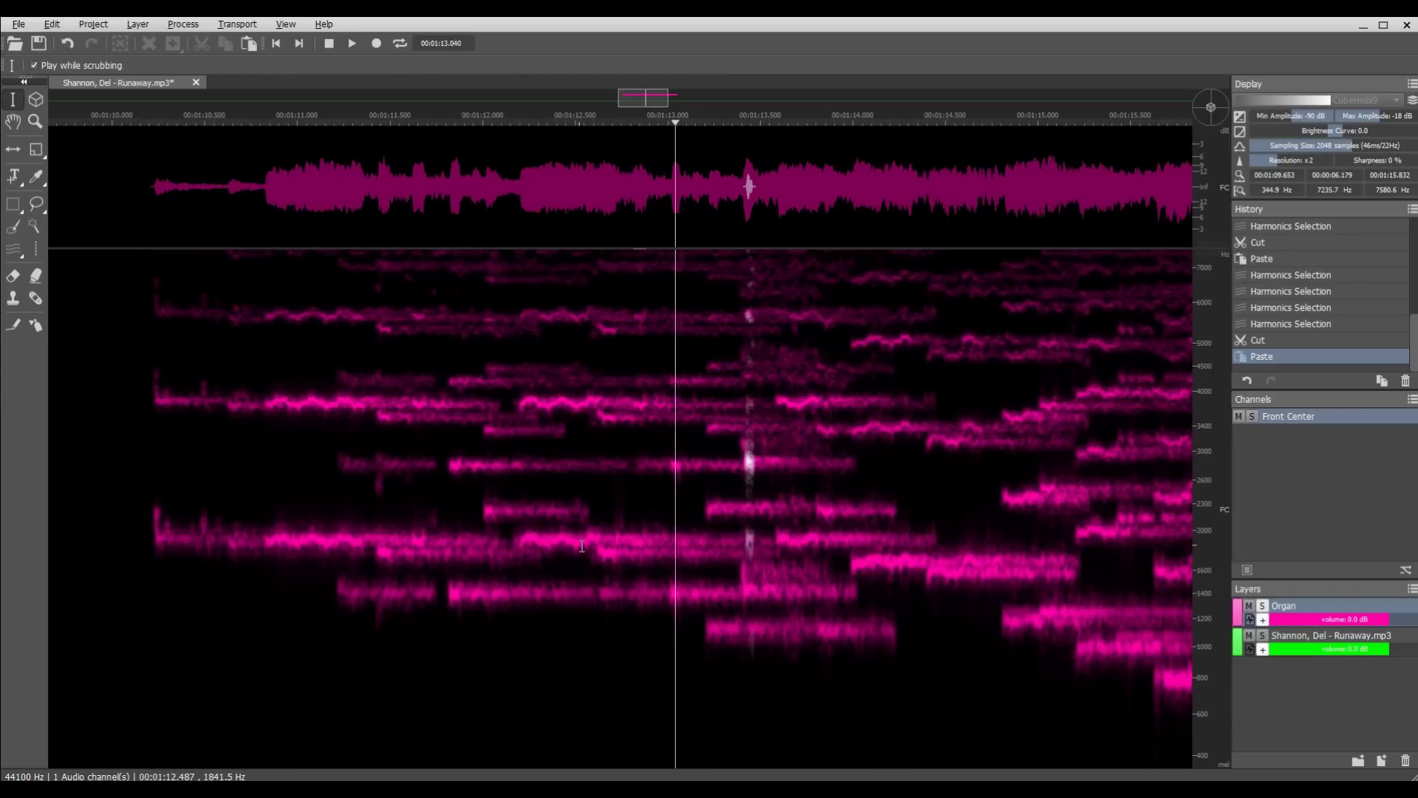
{"action": "scroll", "coordinate": [776, 565], "scroll_direction": "down", "scroll_amount": 2}
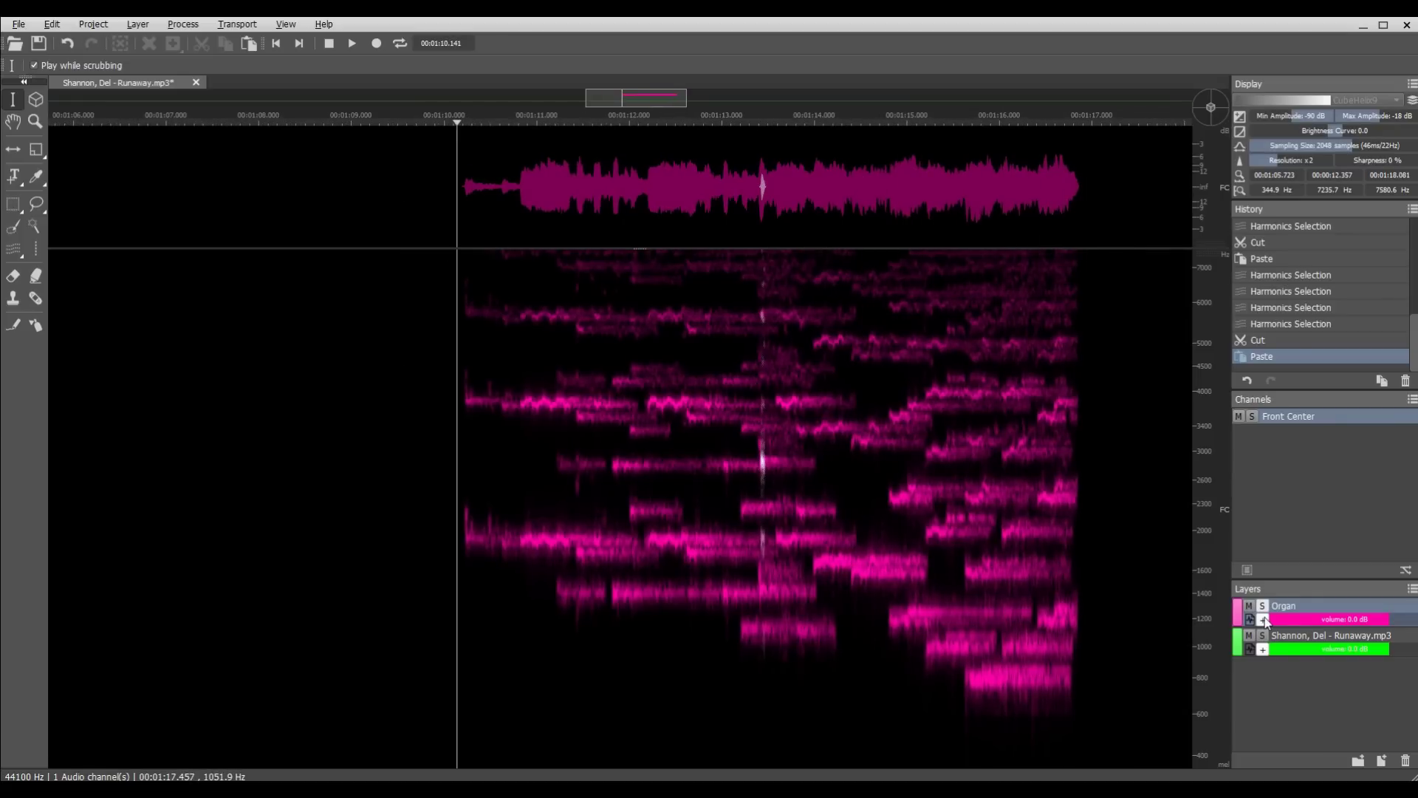
{"action": "left_click", "coordinate": [1275, 642]}
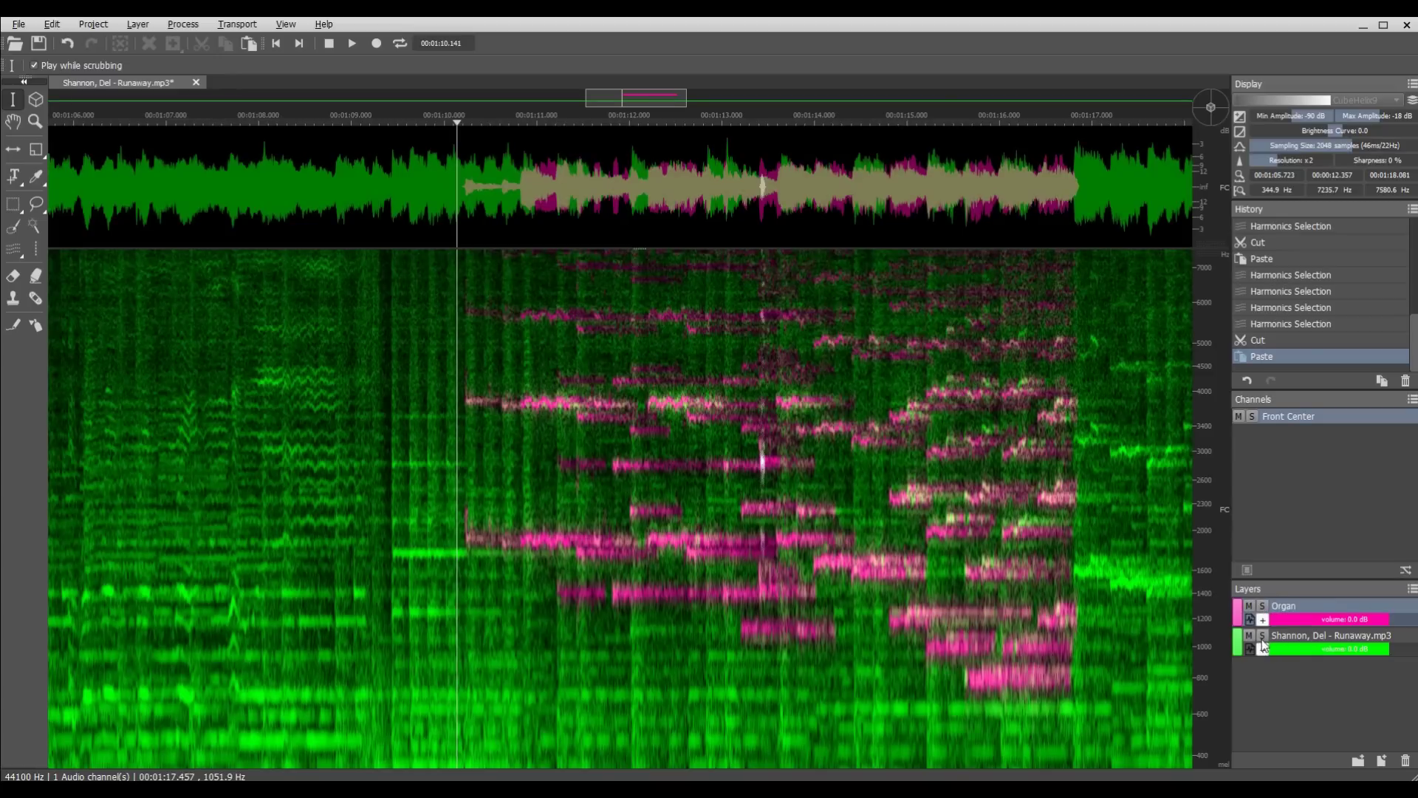
Step: Scroll the view of the opened ORG THM STEREO MANIPULATION 2nd try project
{"action": "scroll", "coordinate": [782, 614], "scroll_direction": "down", "scroll_amount": 1}
{"action": "scroll", "coordinate": [1046, 627], "scroll_direction": "up", "scroll_amount": 2}
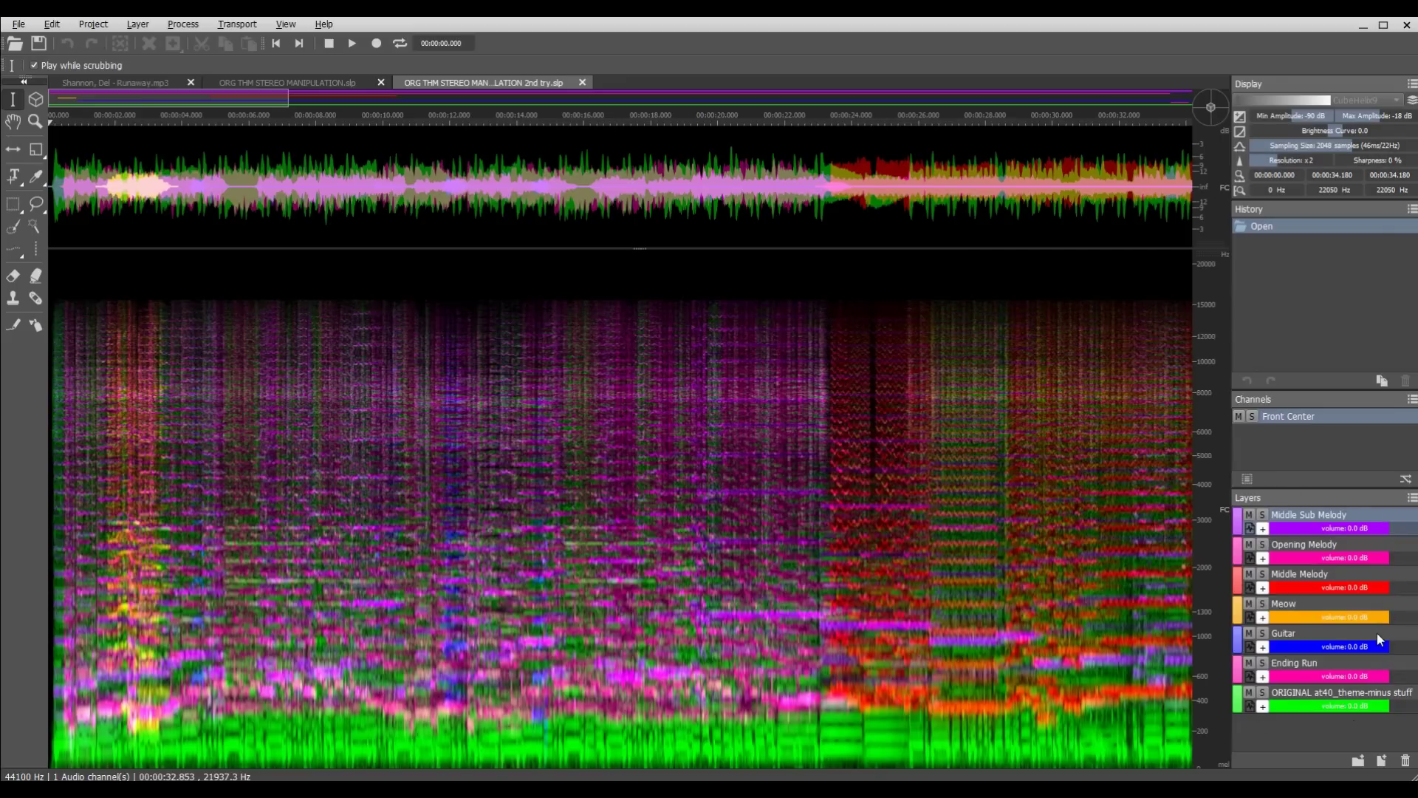
Step: Zoom in and back out on the theme, then stop playback
{"action": "key", "text": "ctrl+plus"}
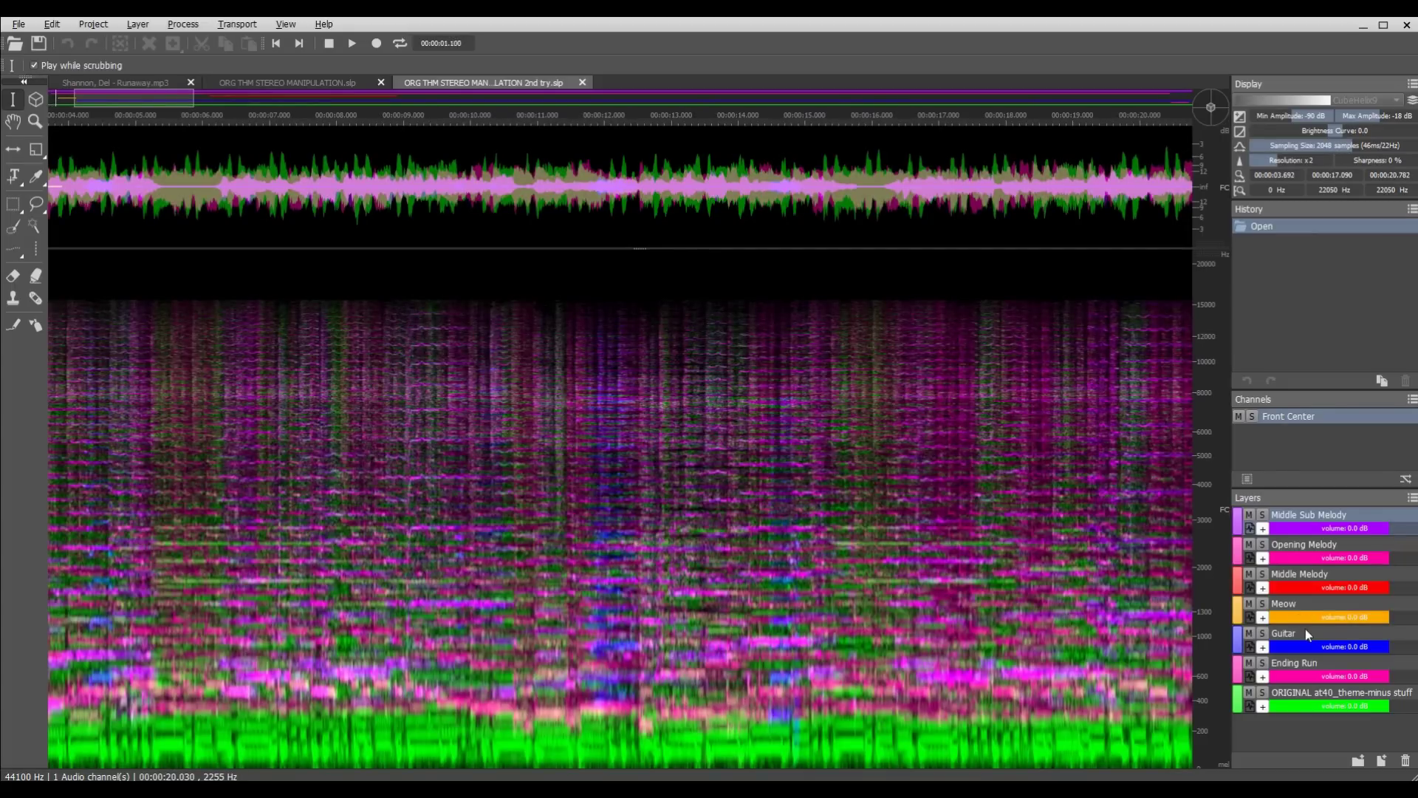
{"action": "key", "text": "ctrl+minus"}
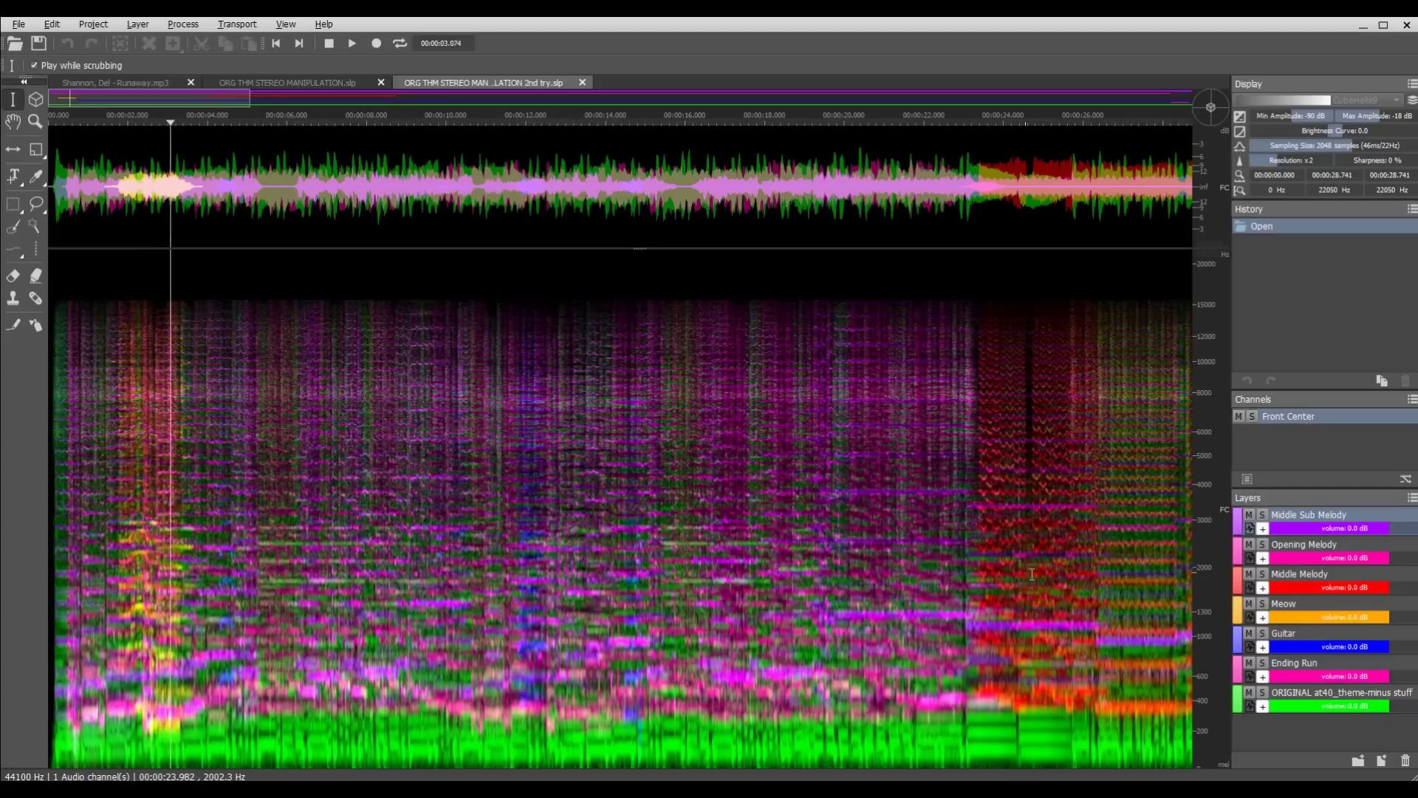
{"action": "key", "text": "space"}
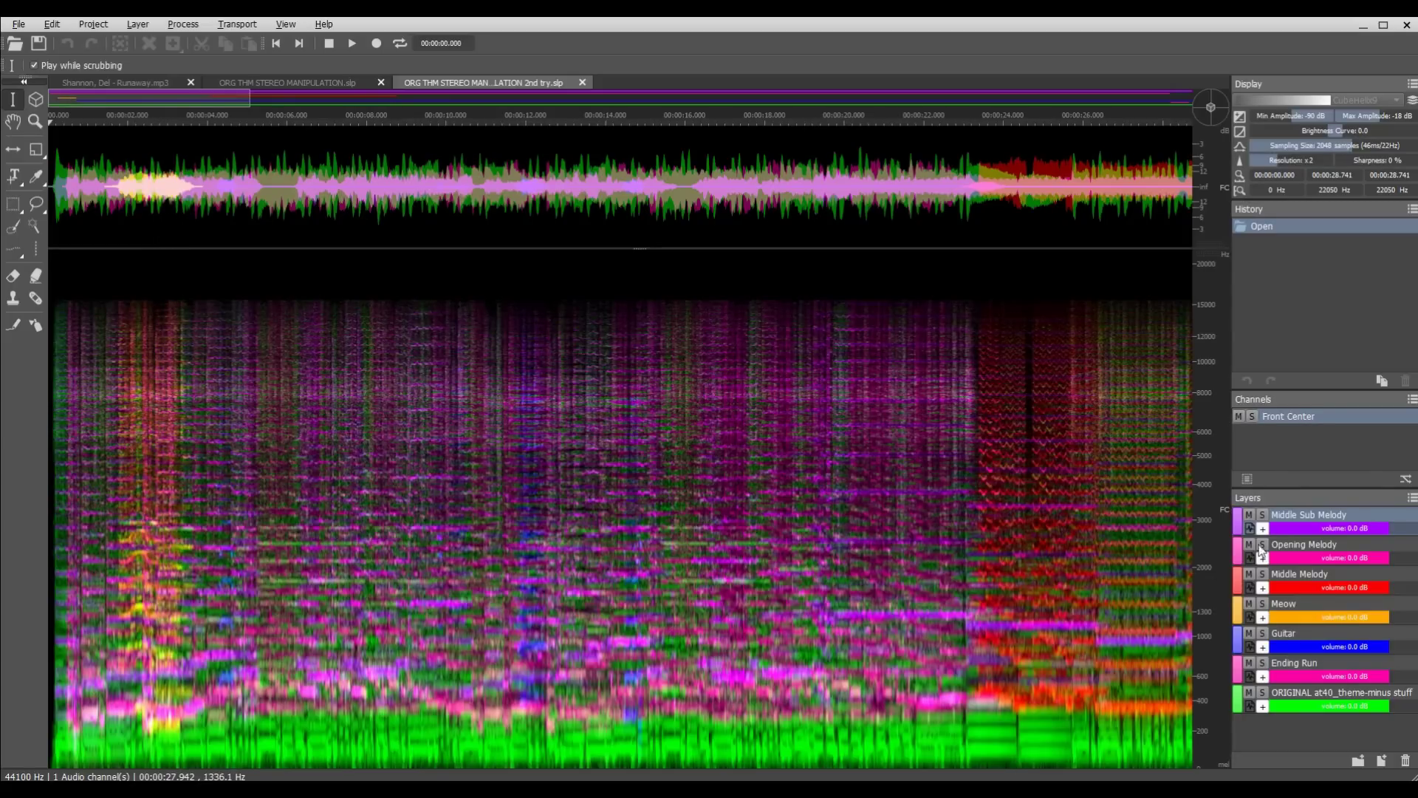
Step: Solo and play the Middle Sub Melody layer, then release its solo
{"action": "left_click", "coordinate": [1262, 515]}
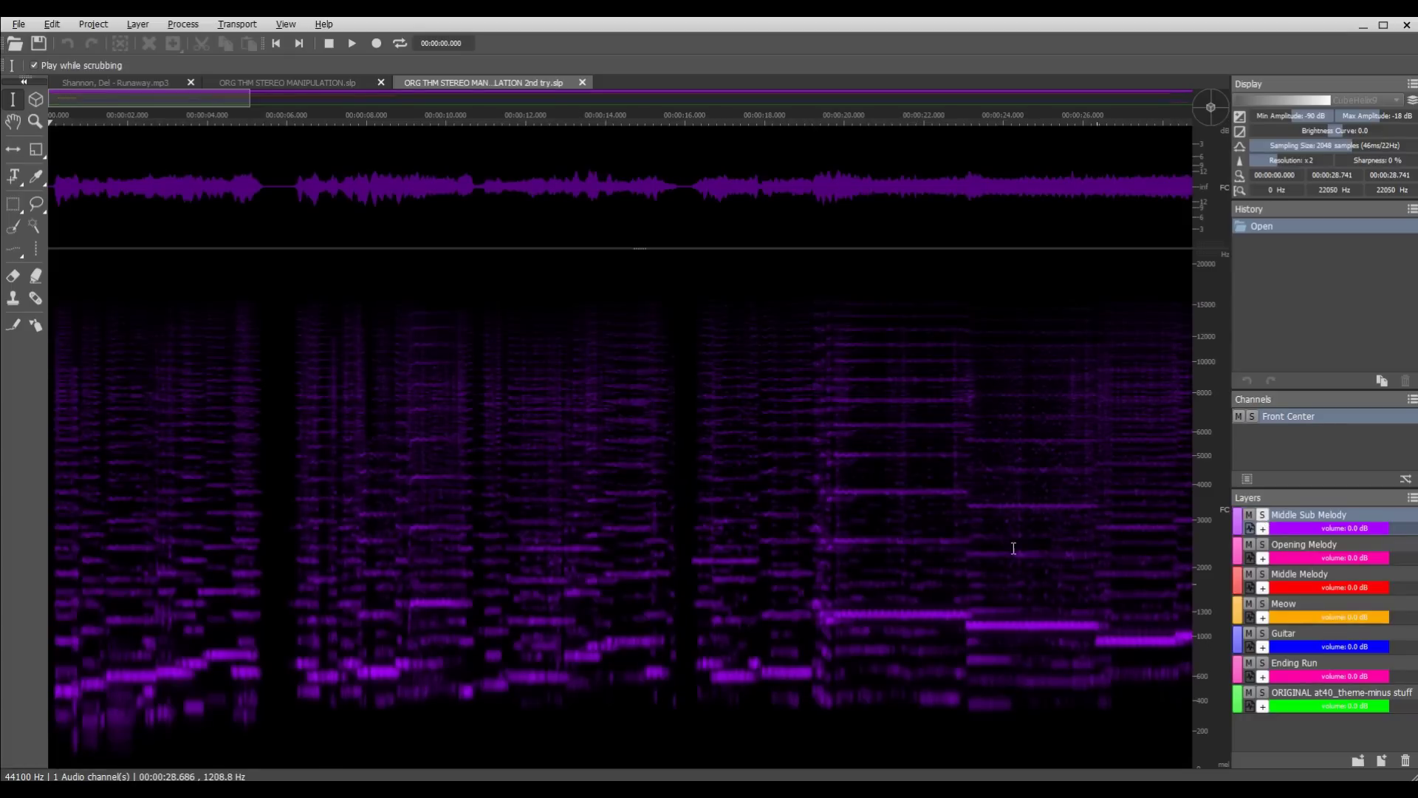
{"action": "key", "text": "space"}
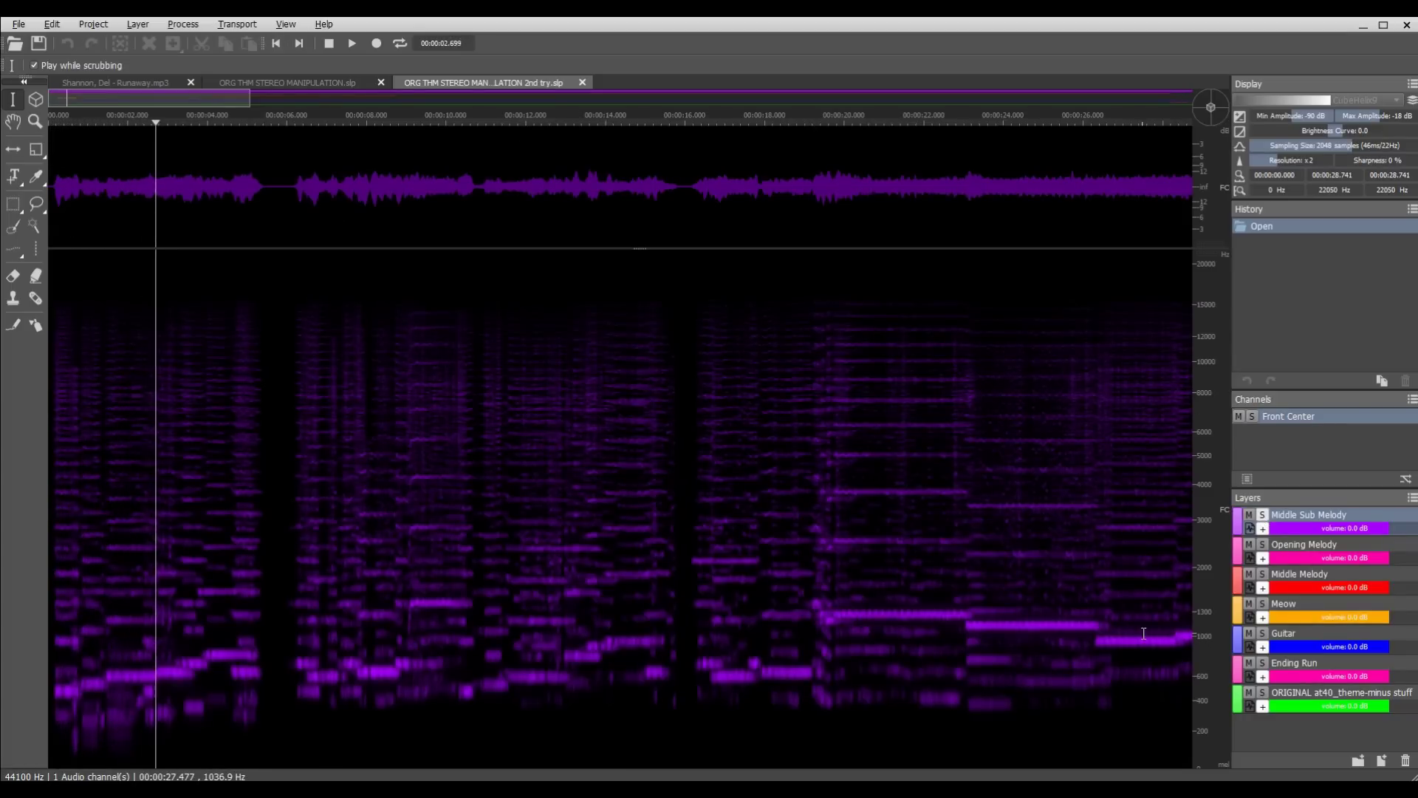
{"action": "key", "text": "space"}
{"action": "left_click", "coordinate": [1262, 514]}
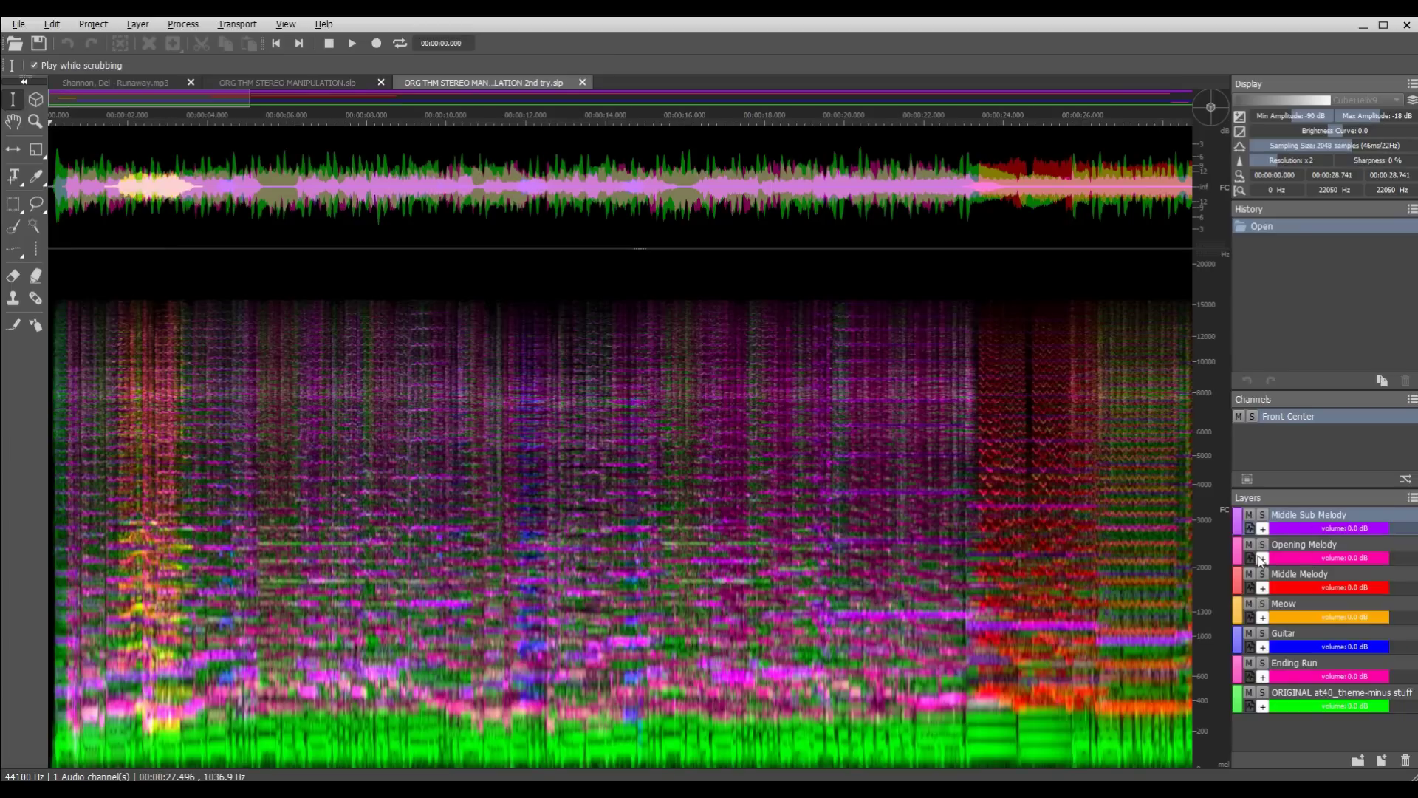
Step: Solo and play Opening Melody, then move the solo to the Meow layer
{"action": "left_click", "coordinate": [1262, 546]}
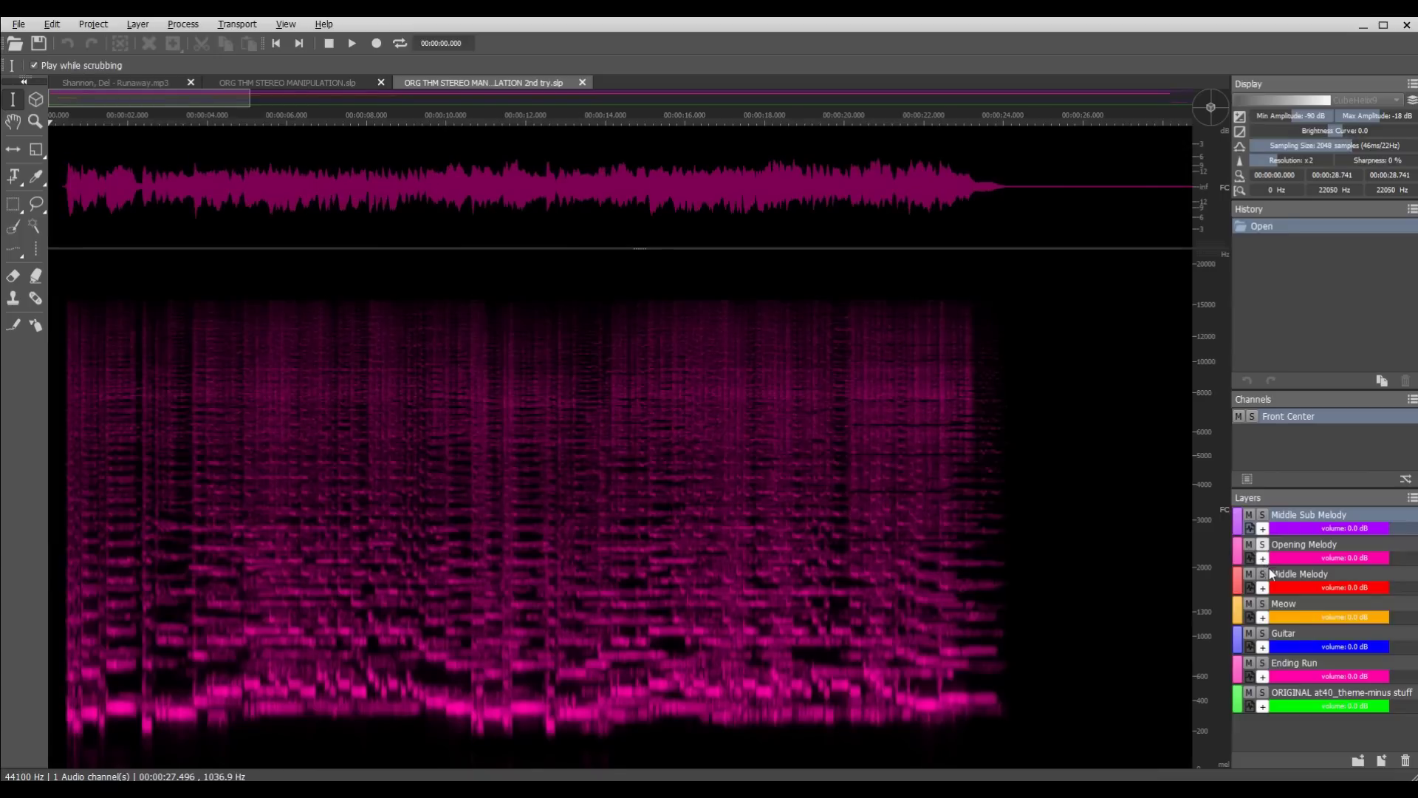
{"action": "key", "text": "space"}
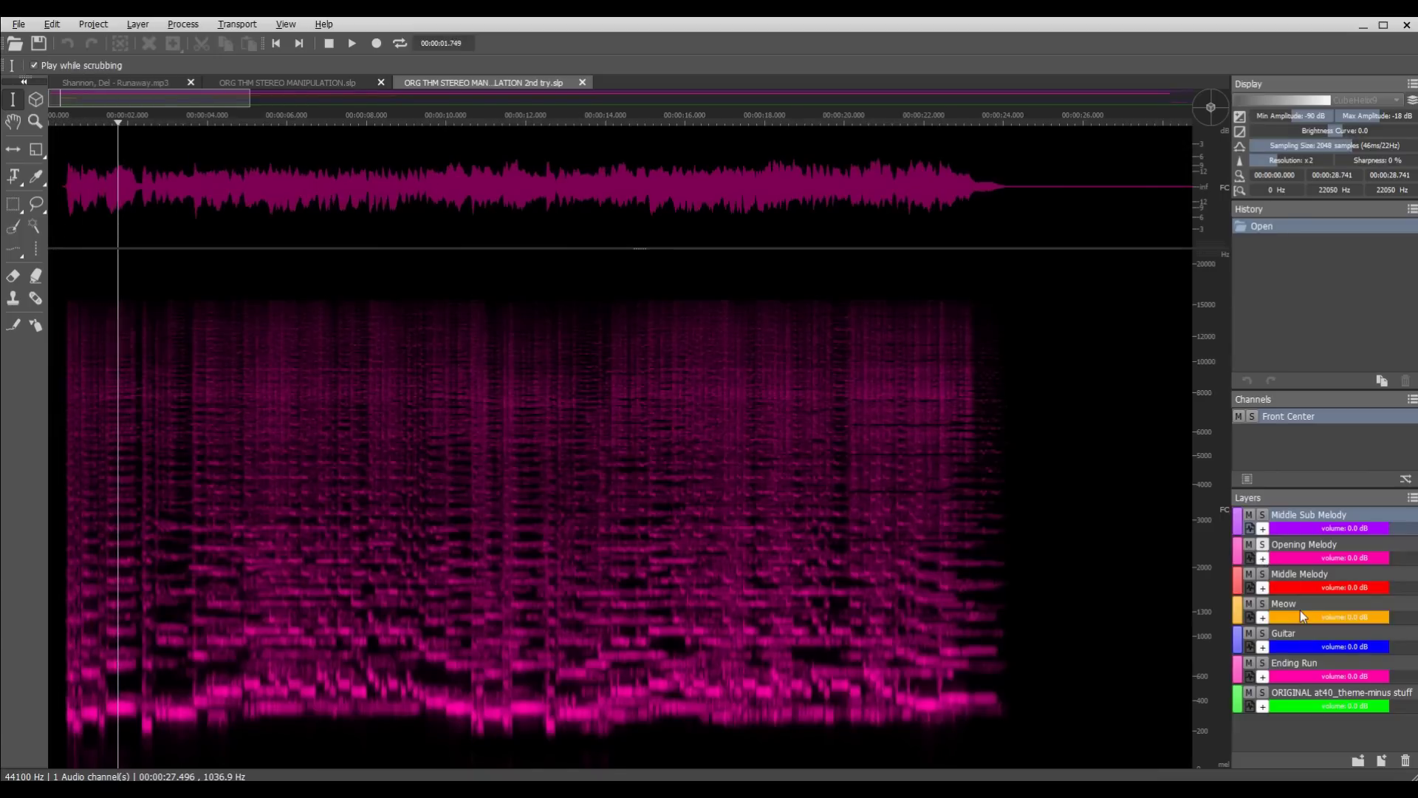
{"action": "key", "text": "space"}
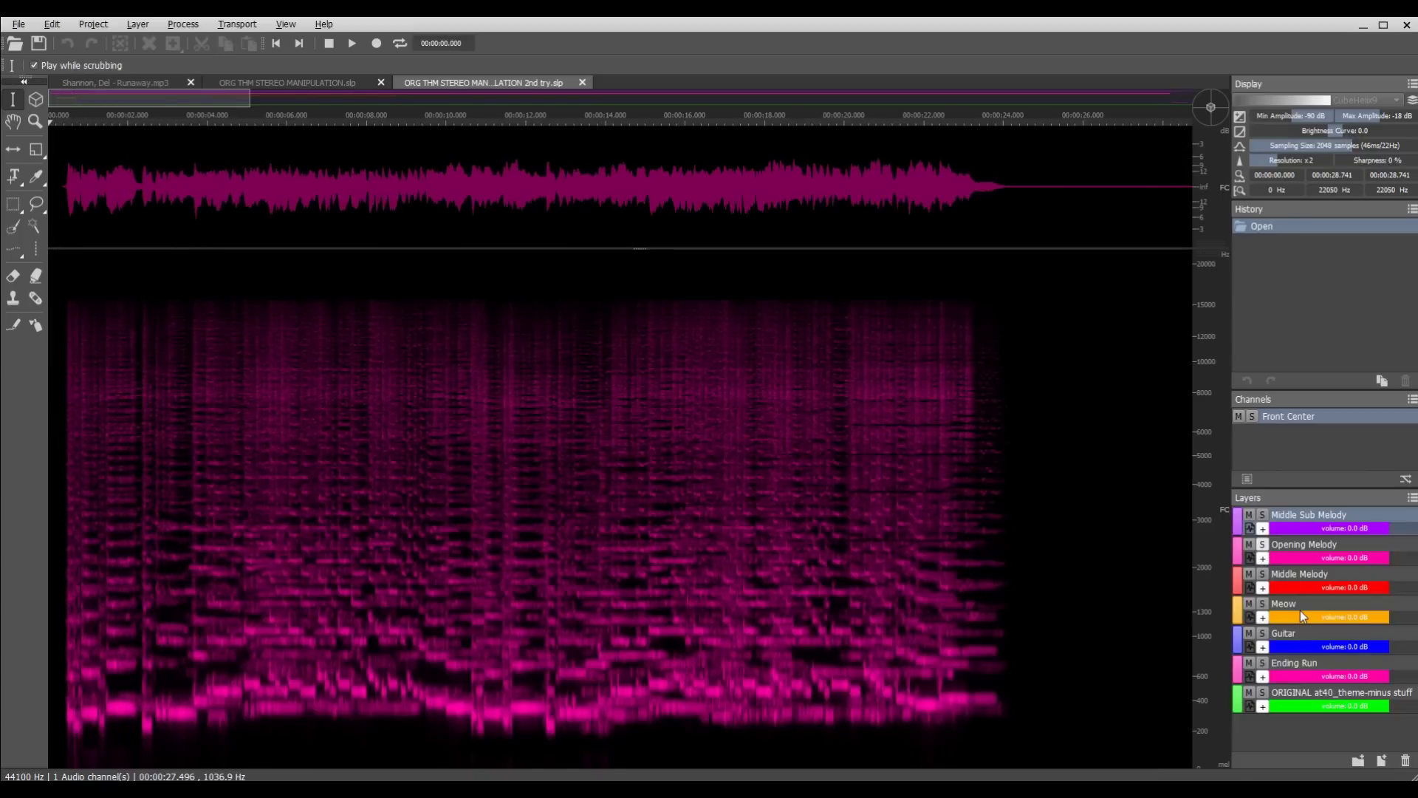
{"action": "left_click", "coordinate": [1262, 546]}
{"action": "left_click", "coordinate": [1263, 604]}
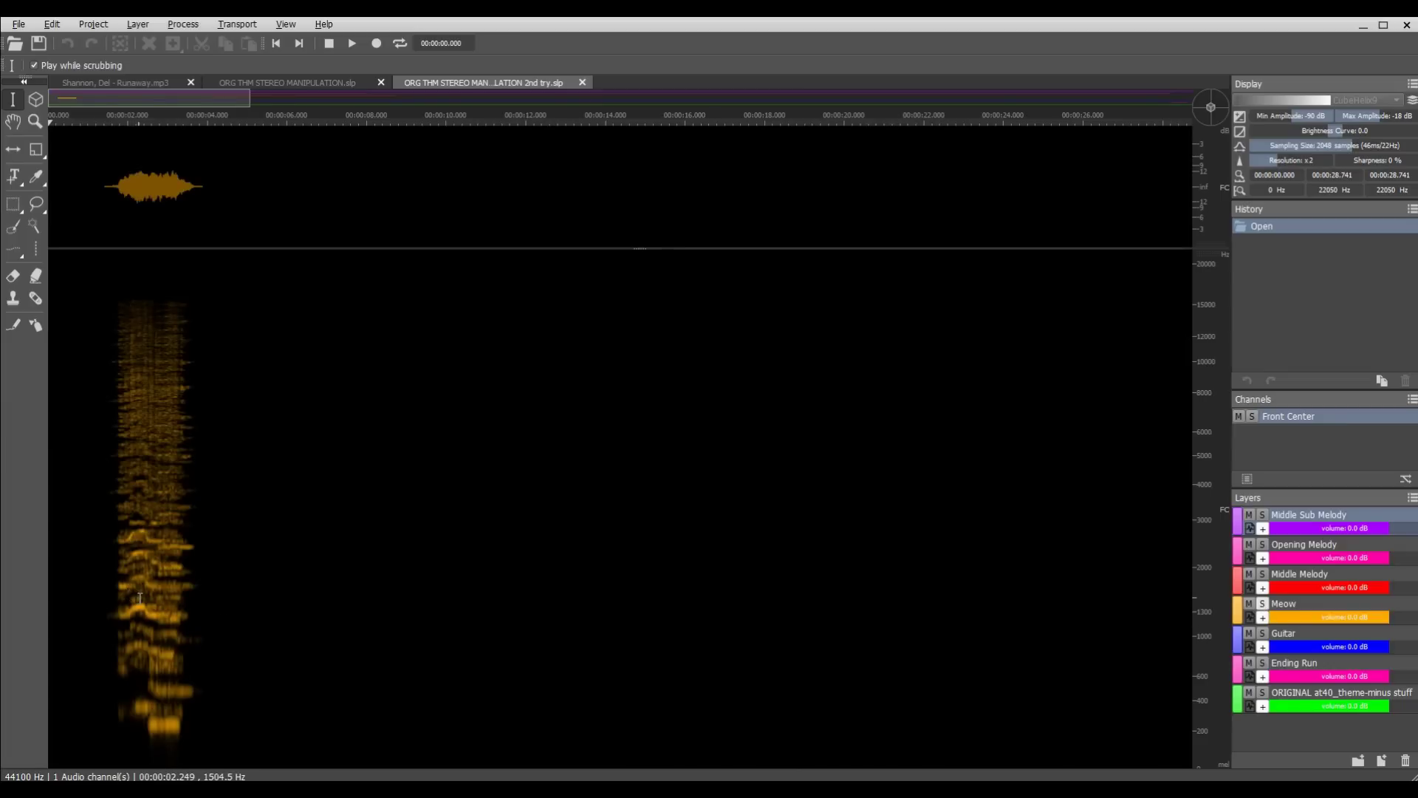
Step: Play the soloed Meow sound, then release its solo
{"action": "key", "text": "space"}
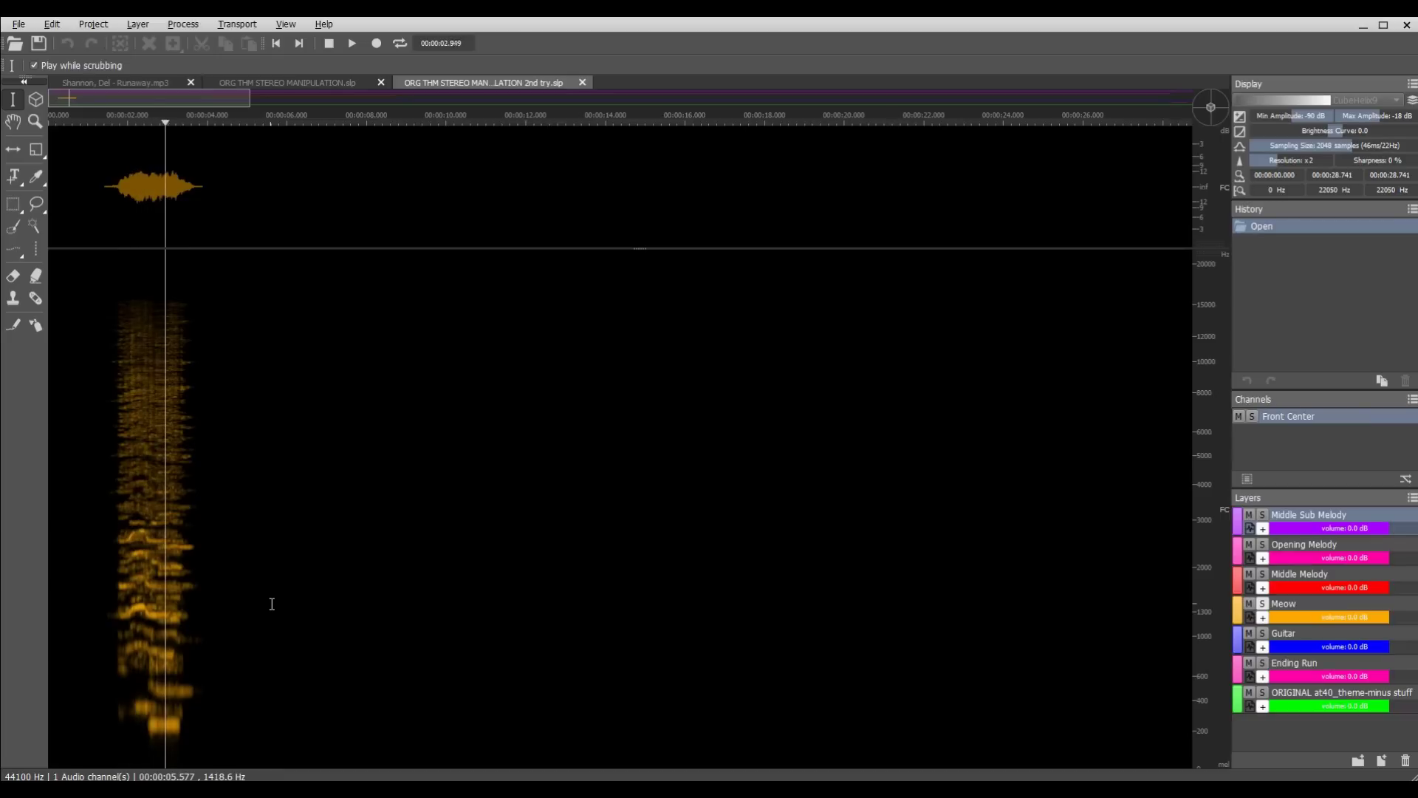
{"action": "key", "text": "space"}
{"action": "left_click", "coordinate": [1262, 604]}
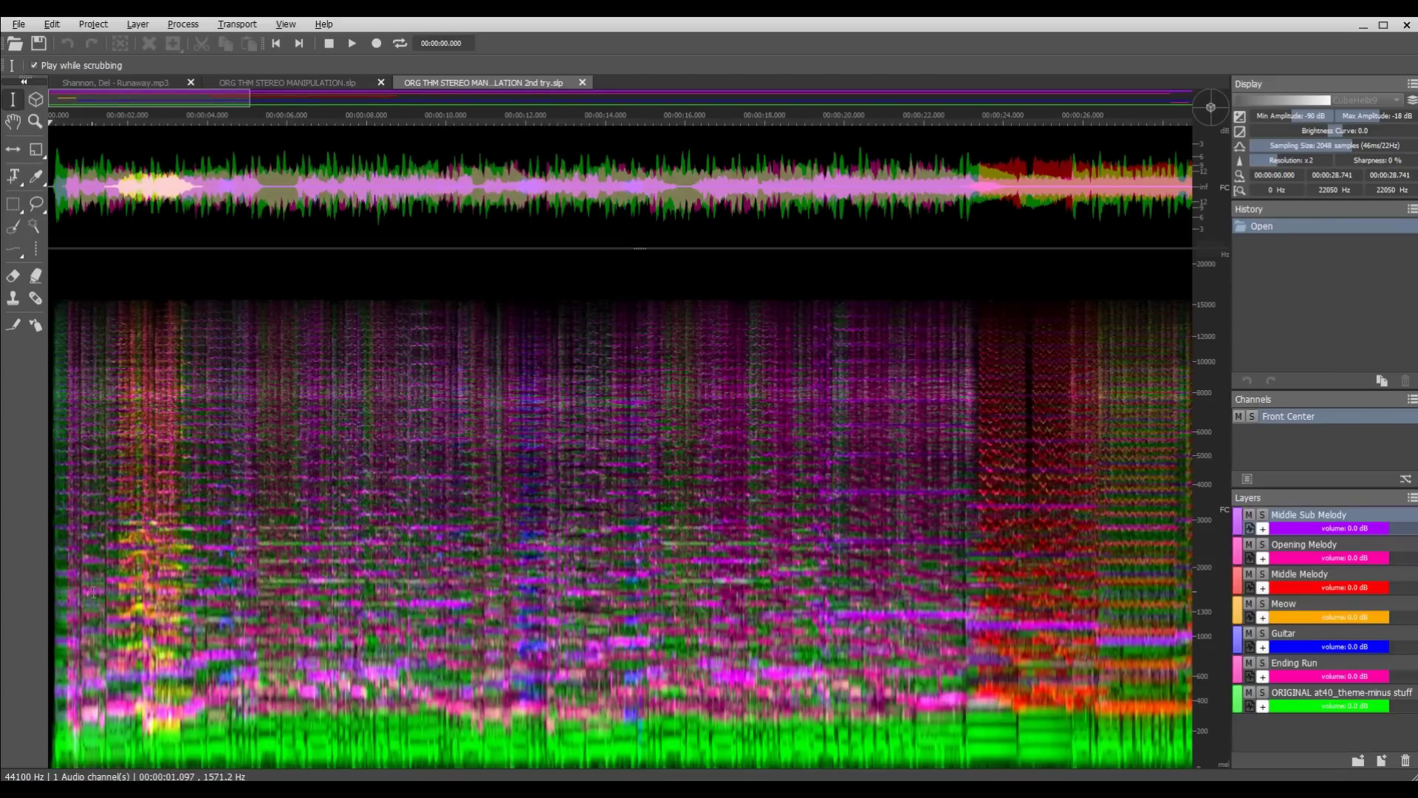
Step: Play the full theme mix and raise the sampling size to 10240
{"action": "scroll", "coordinate": [295, 620], "scroll_direction": "up", "scroll_amount": 3}
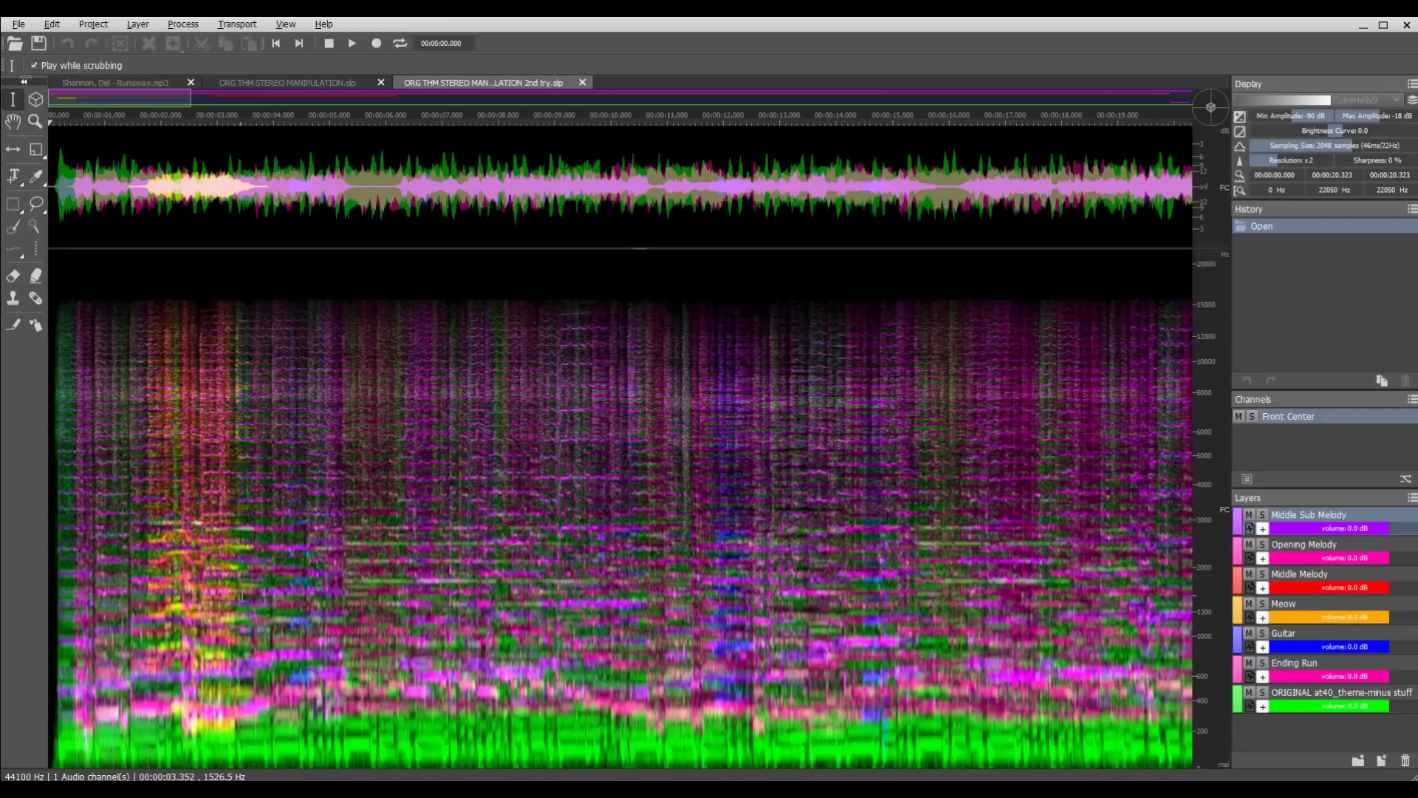
{"action": "key", "text": "space"}
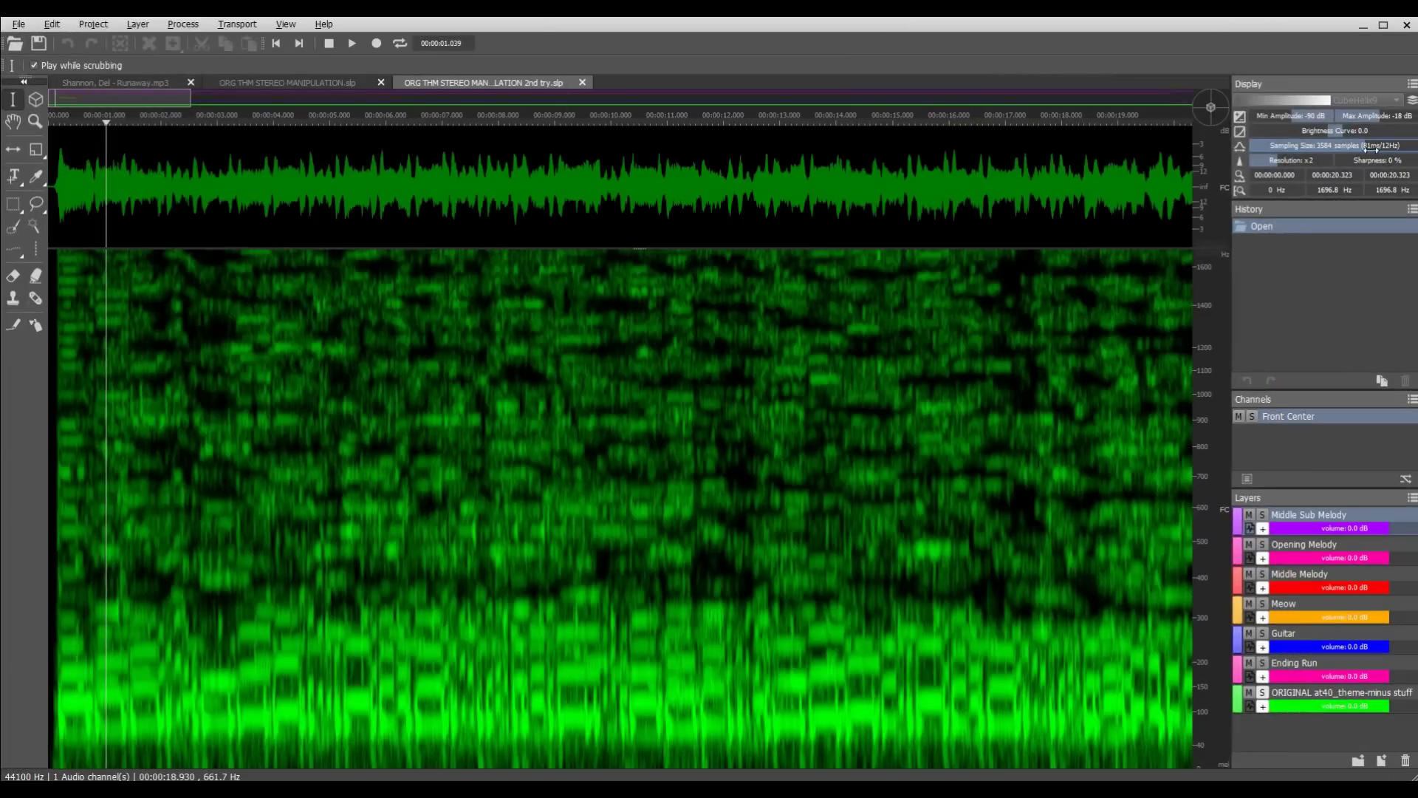
{"action": "left_click_drag", "start_coordinate": [1370, 147], "coordinate": [1391, 147]}
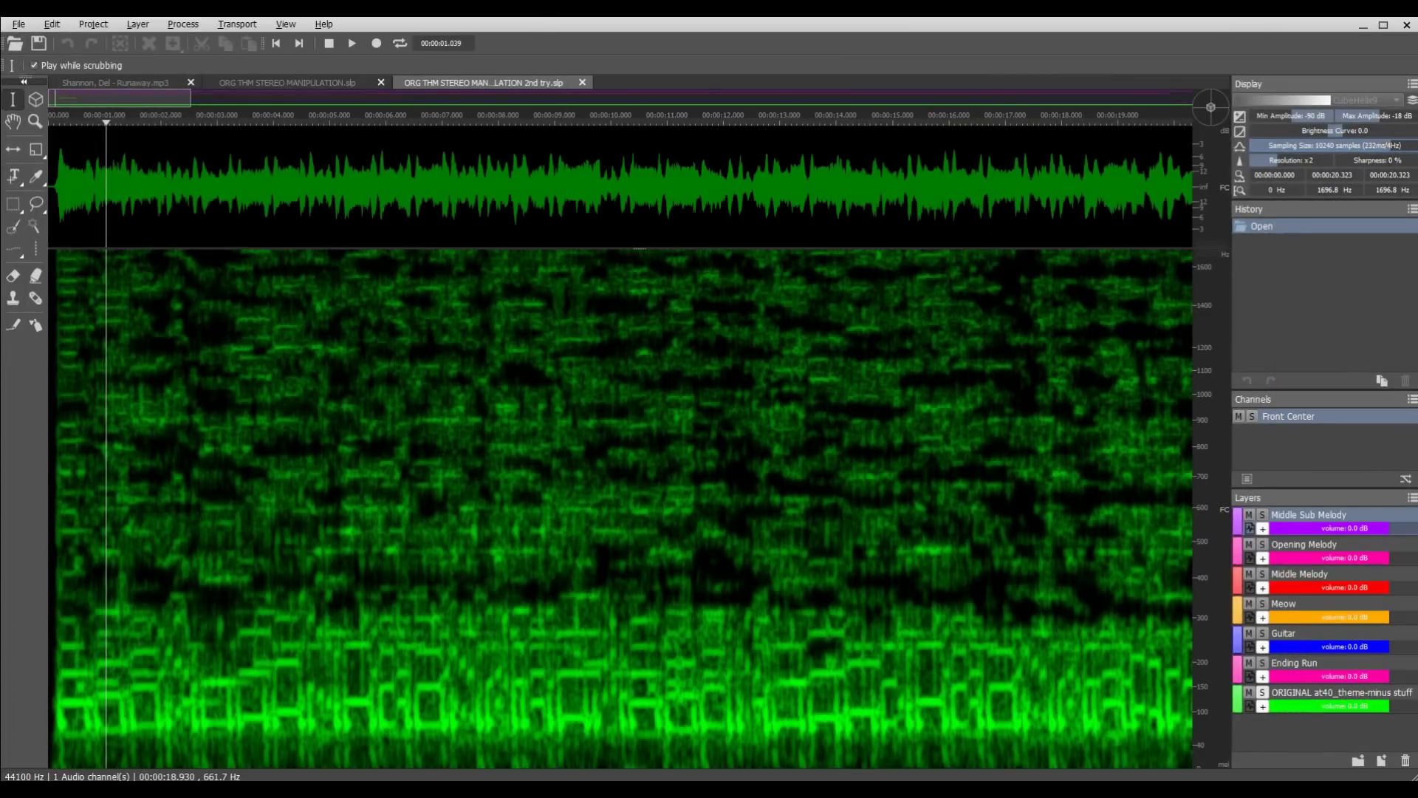
{"action": "scroll", "coordinate": [1201, 426], "scroll_direction": "down", "scroll_amount": 3}
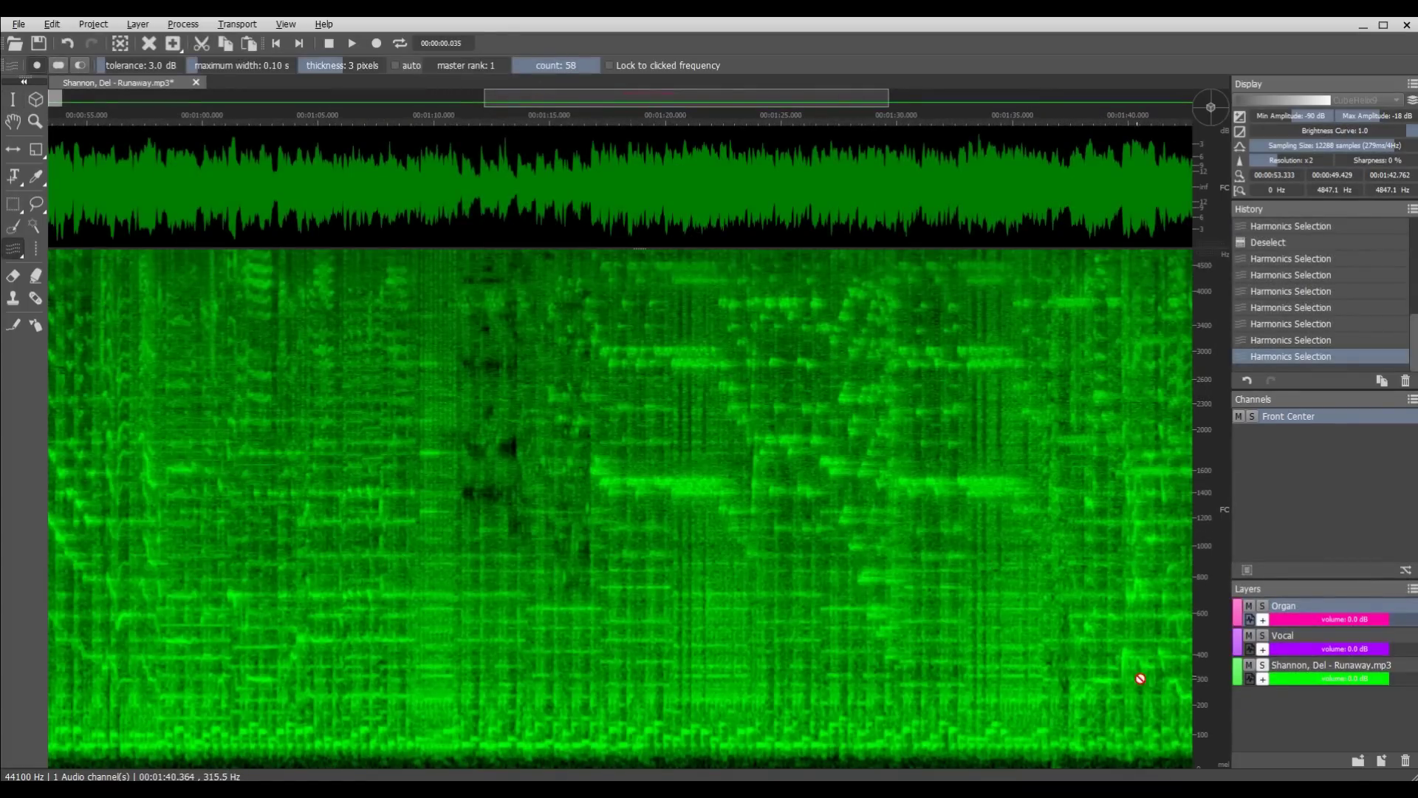
{"action": "scroll", "coordinate": [1214, 704], "scroll_direction": "down", "scroll_amount": 3}
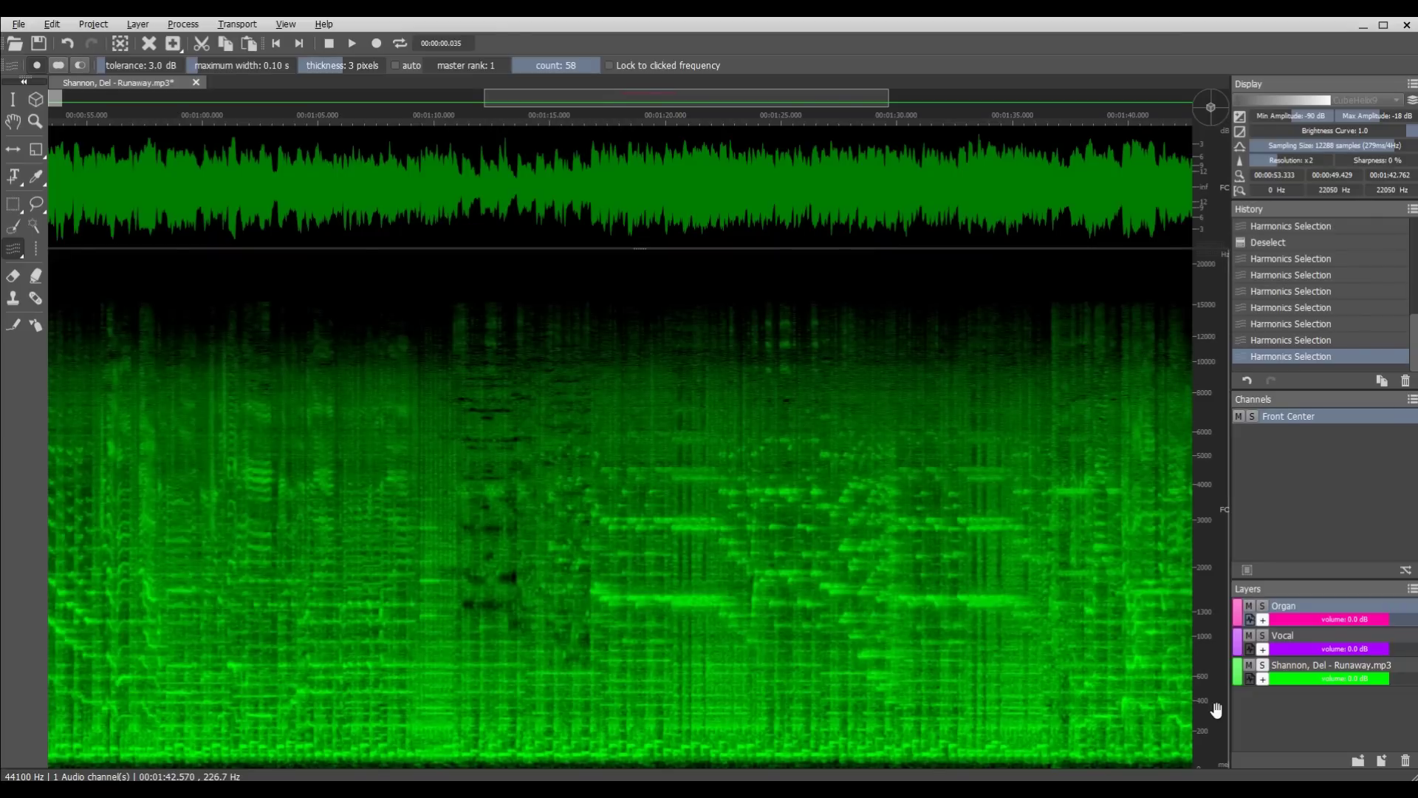
{"action": "scroll", "coordinate": [537, 650], "scroll_direction": "up", "scroll_amount": 1}
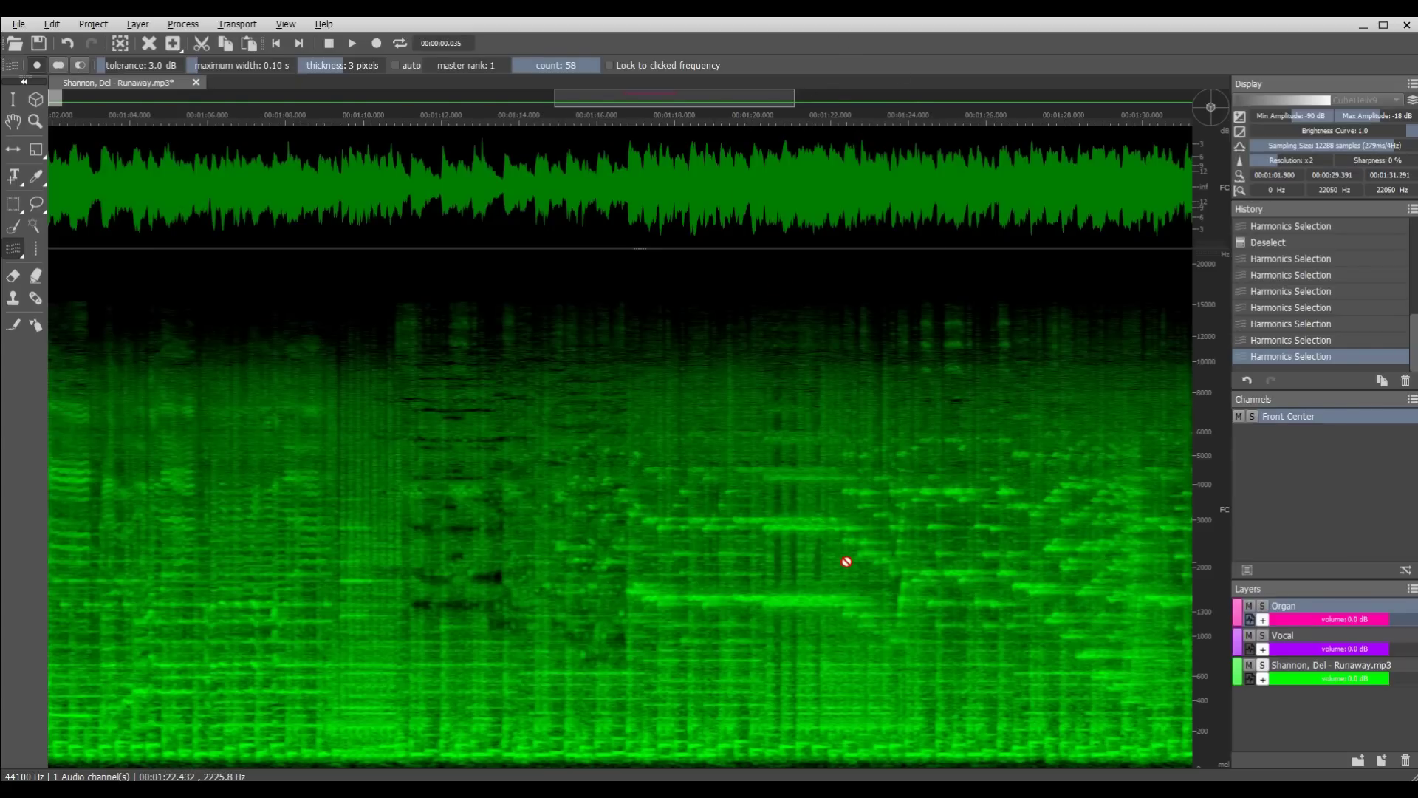
{"action": "scroll", "coordinate": [1206, 633], "scroll_direction": "up", "scroll_amount": 2}
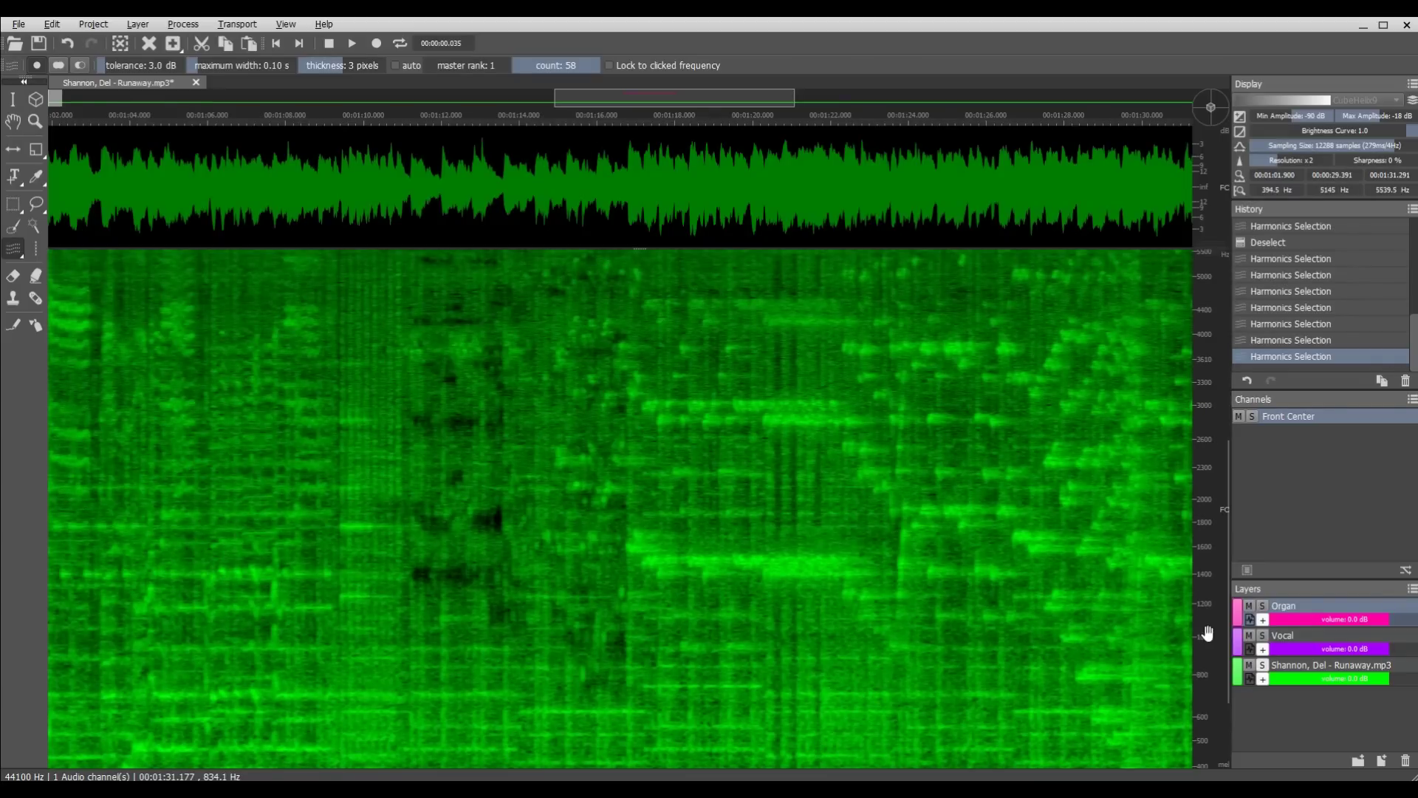
{"action": "left_click_drag", "start_coordinate": [1206, 633], "coordinate": [1213, 558]}
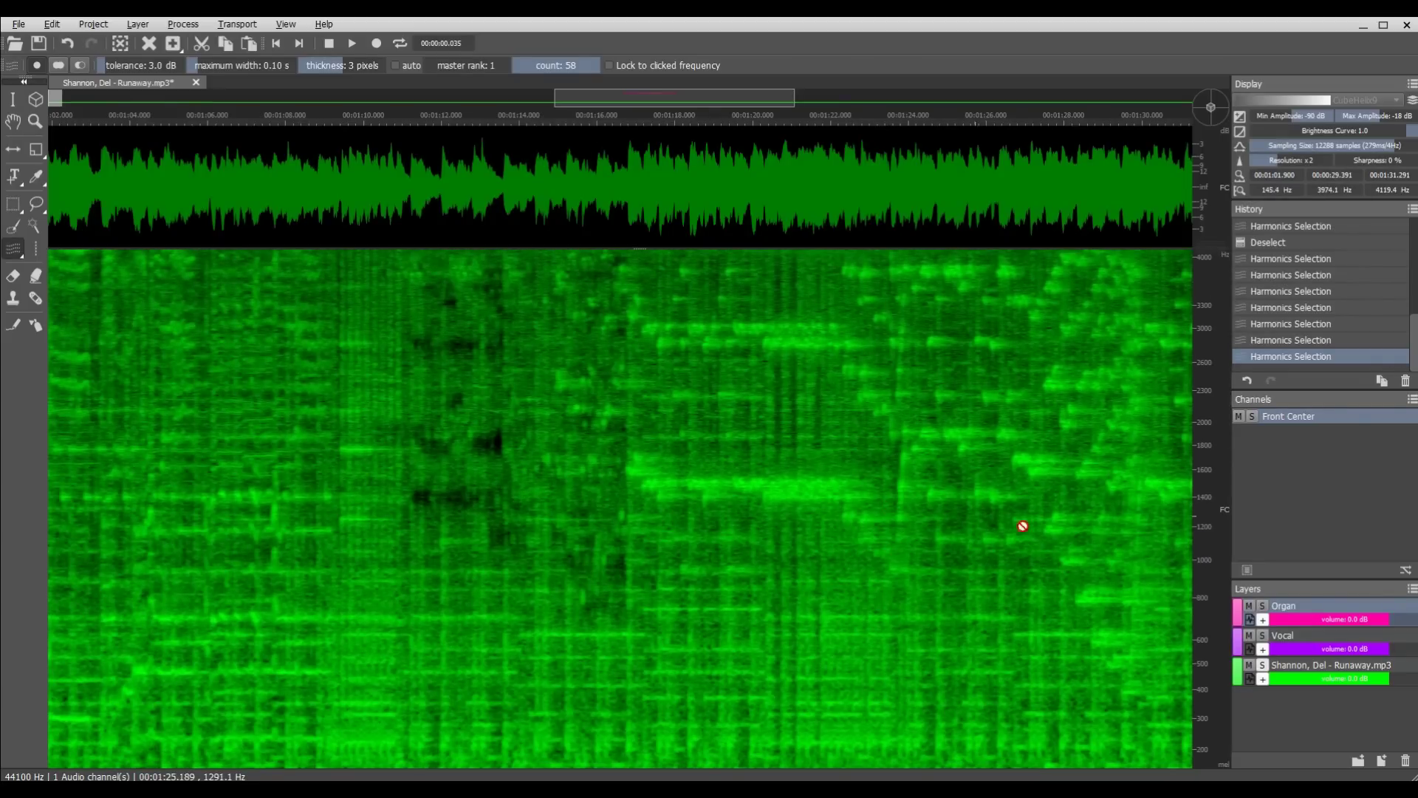
{"action": "scroll", "coordinate": [1209, 601], "scroll_direction": "down", "scroll_amount": 2}
{"action": "scroll", "coordinate": [829, 545], "scroll_direction": "down", "scroll_amount": 1}
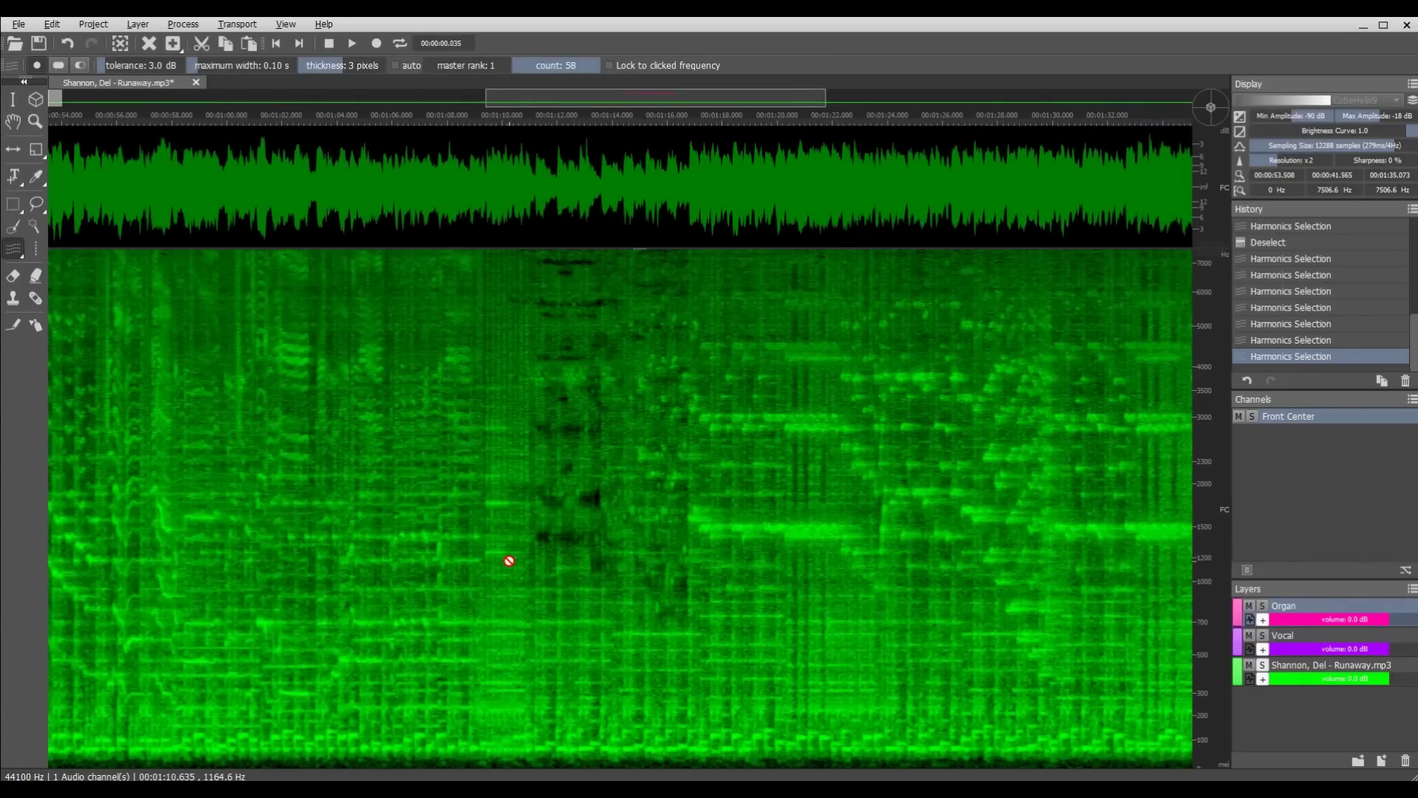
{"action": "scroll", "coordinate": [507, 561], "scroll_direction": "up", "scroll_amount": 1}
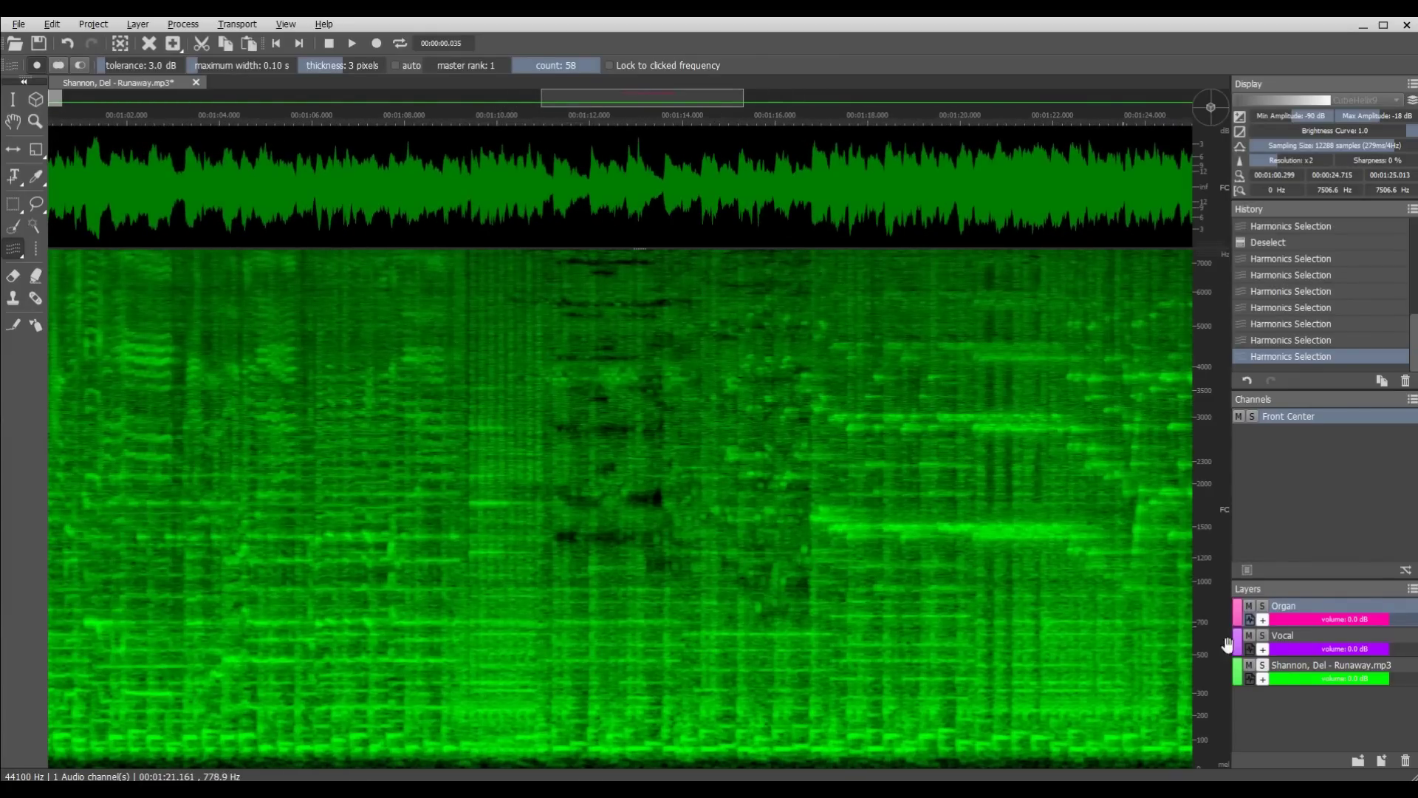